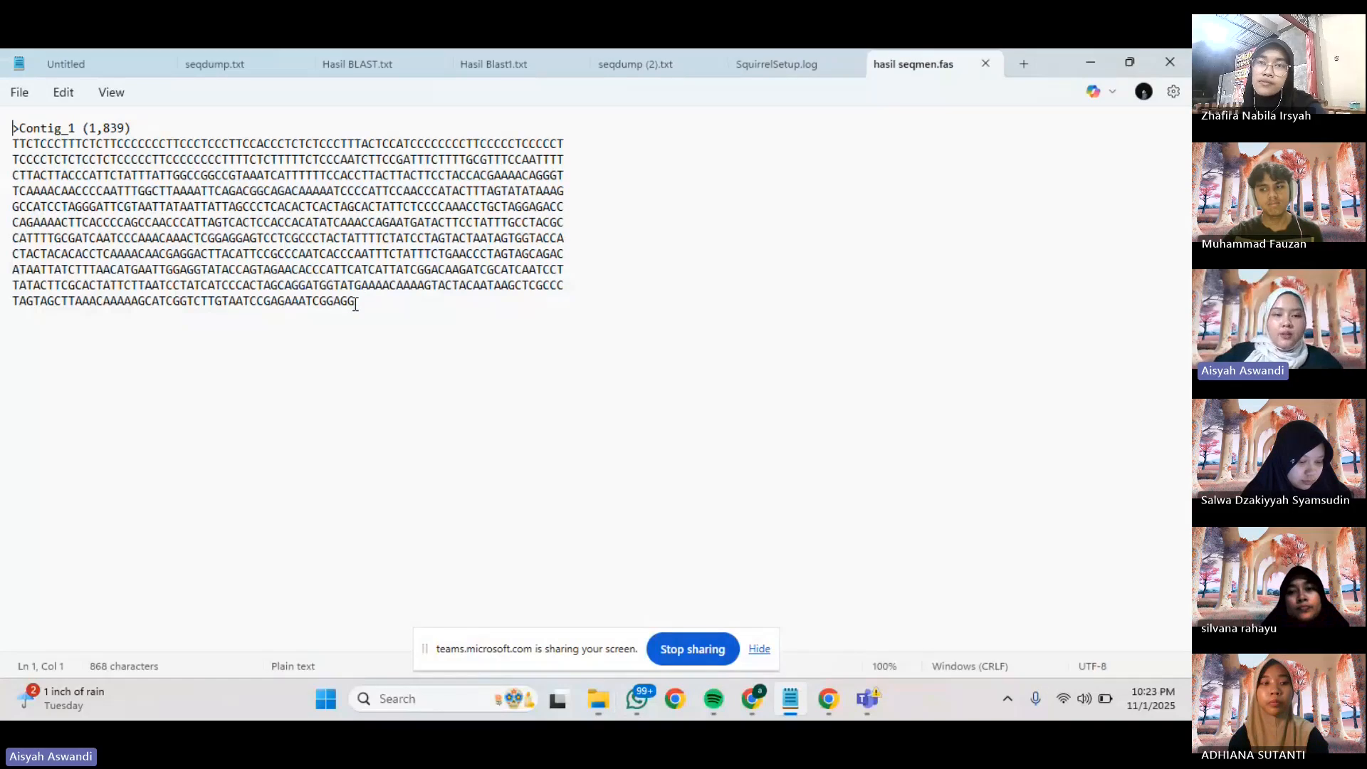
Copy the Contig_1 nucleotide sequence without its header line and switch to Chrome.
drag(355, 304, 15, 145)
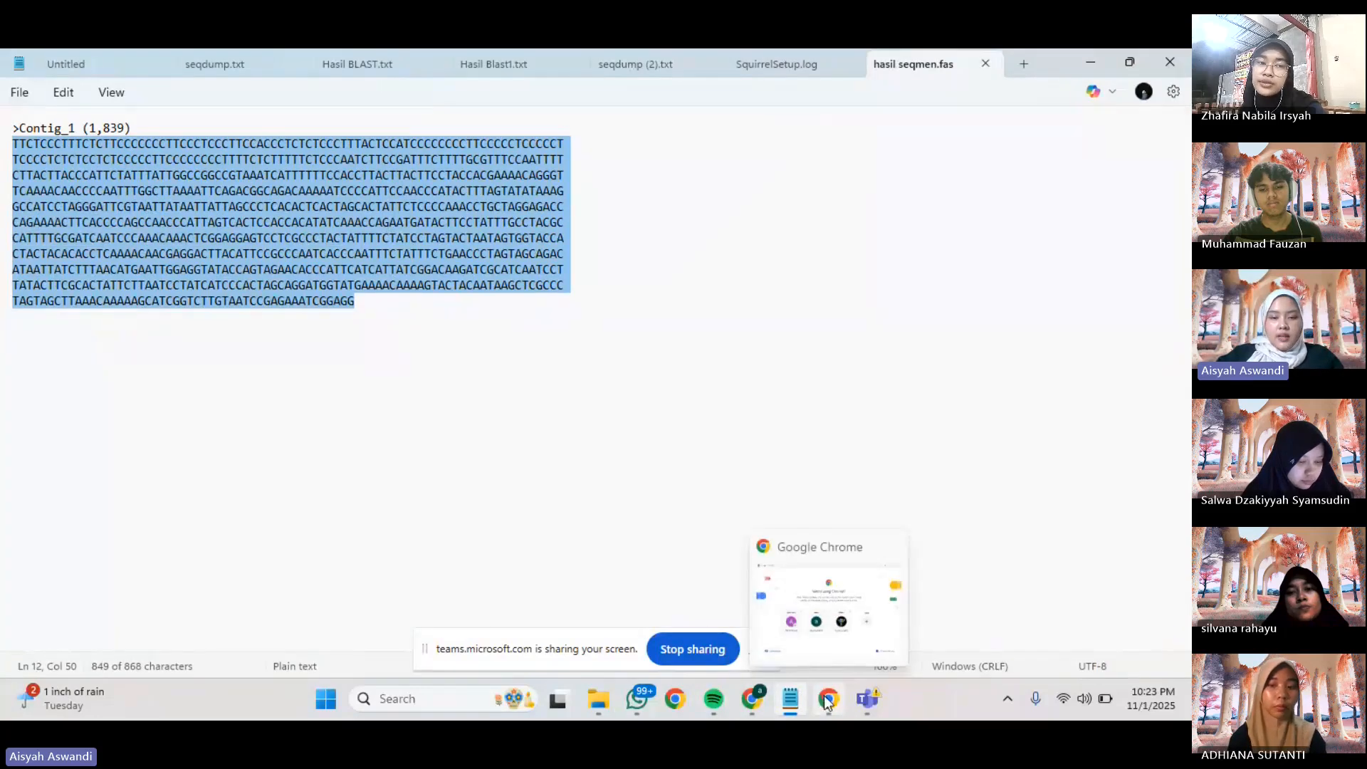
mouse_move(758, 692)
click(684, 611)
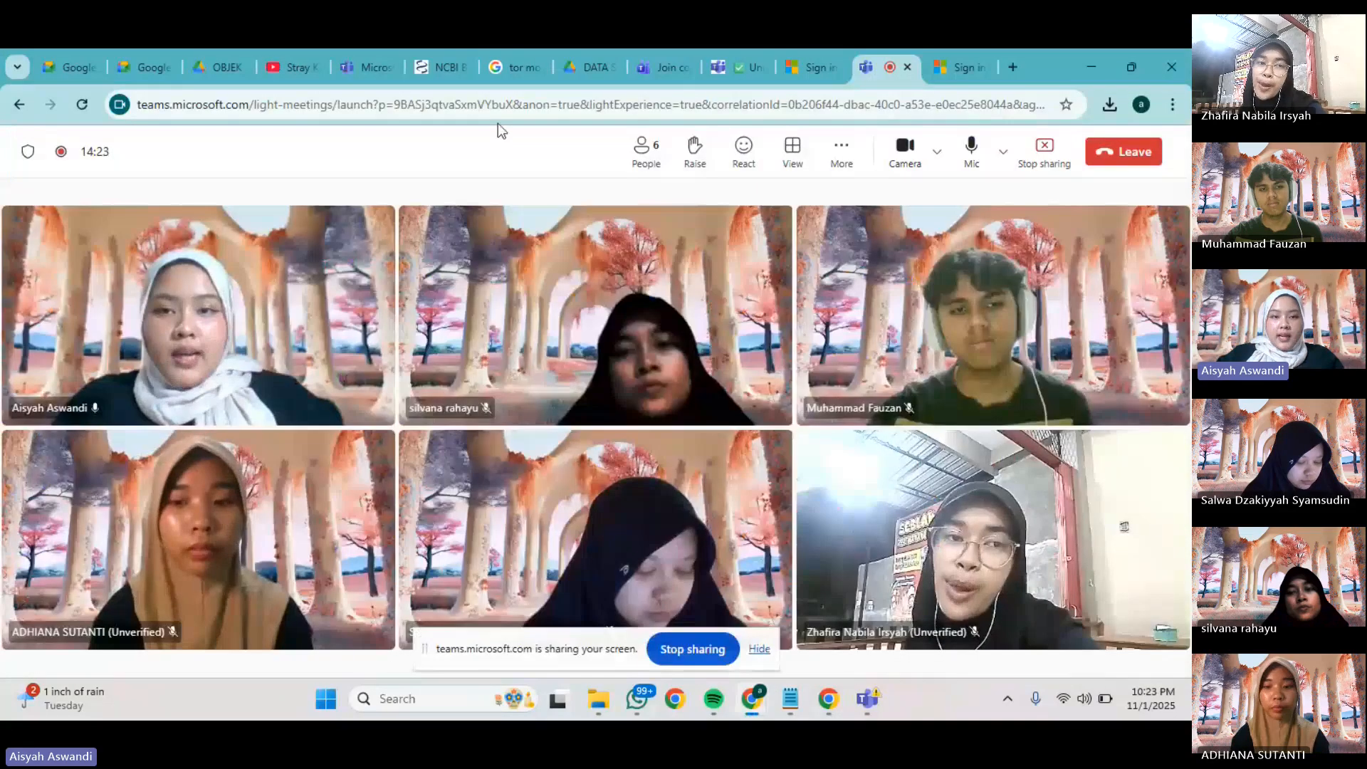
click(436, 63)
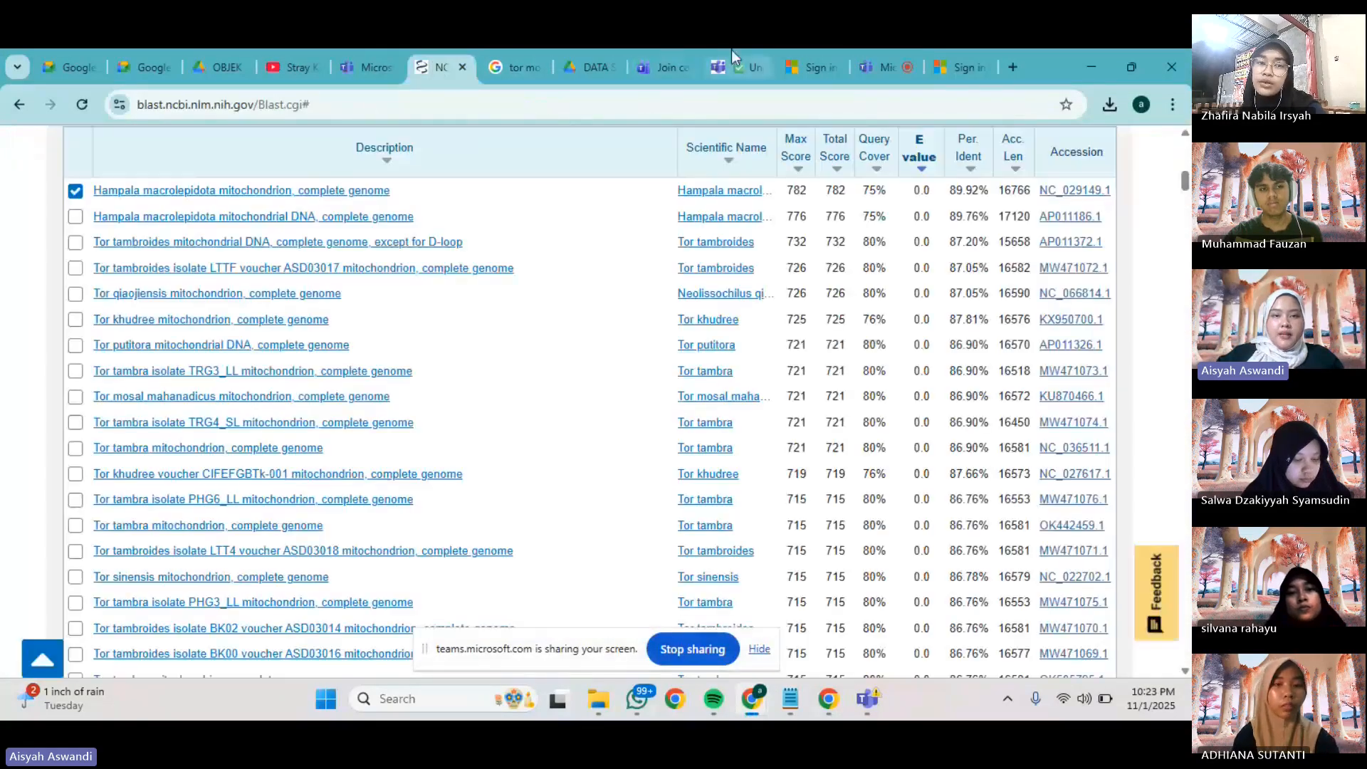
Search the web for "ncbi blast" in a new browser tab.
click(1021, 67)
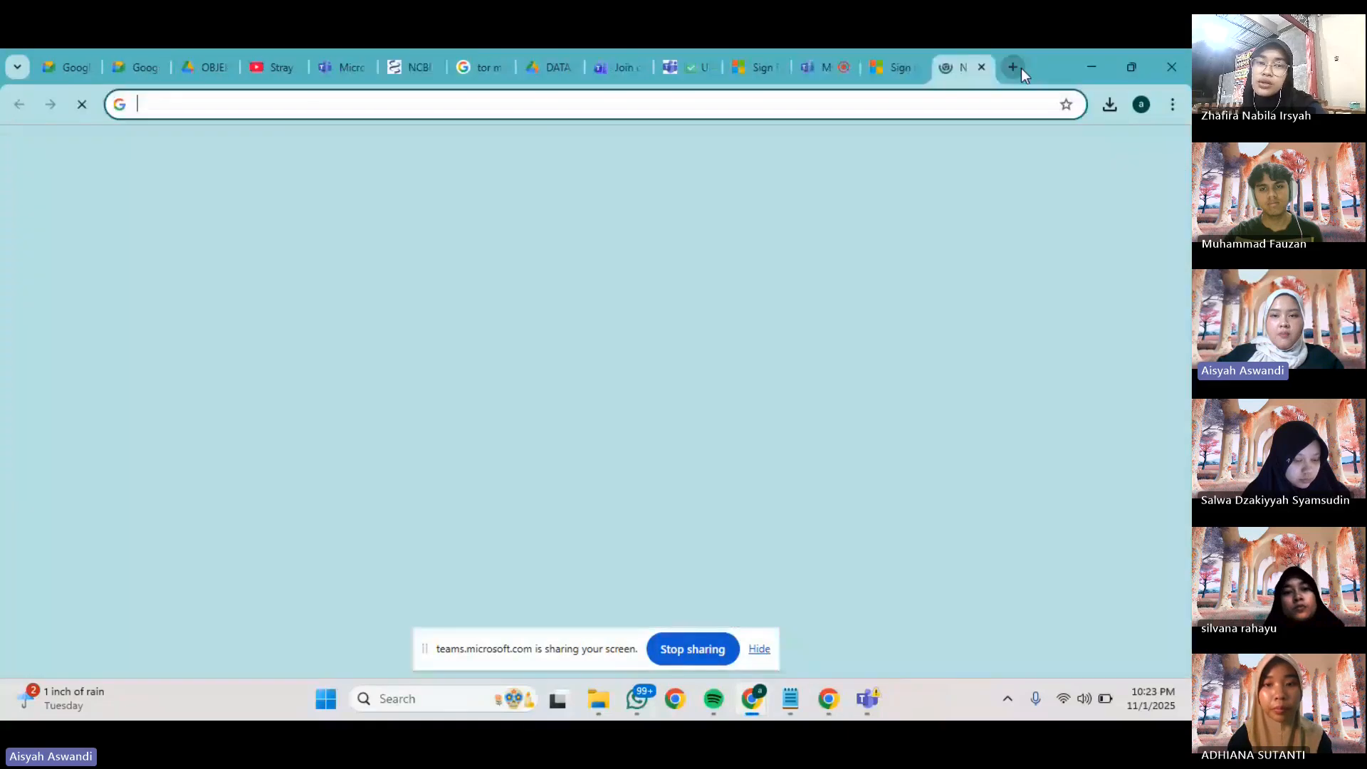
text(ncbi)
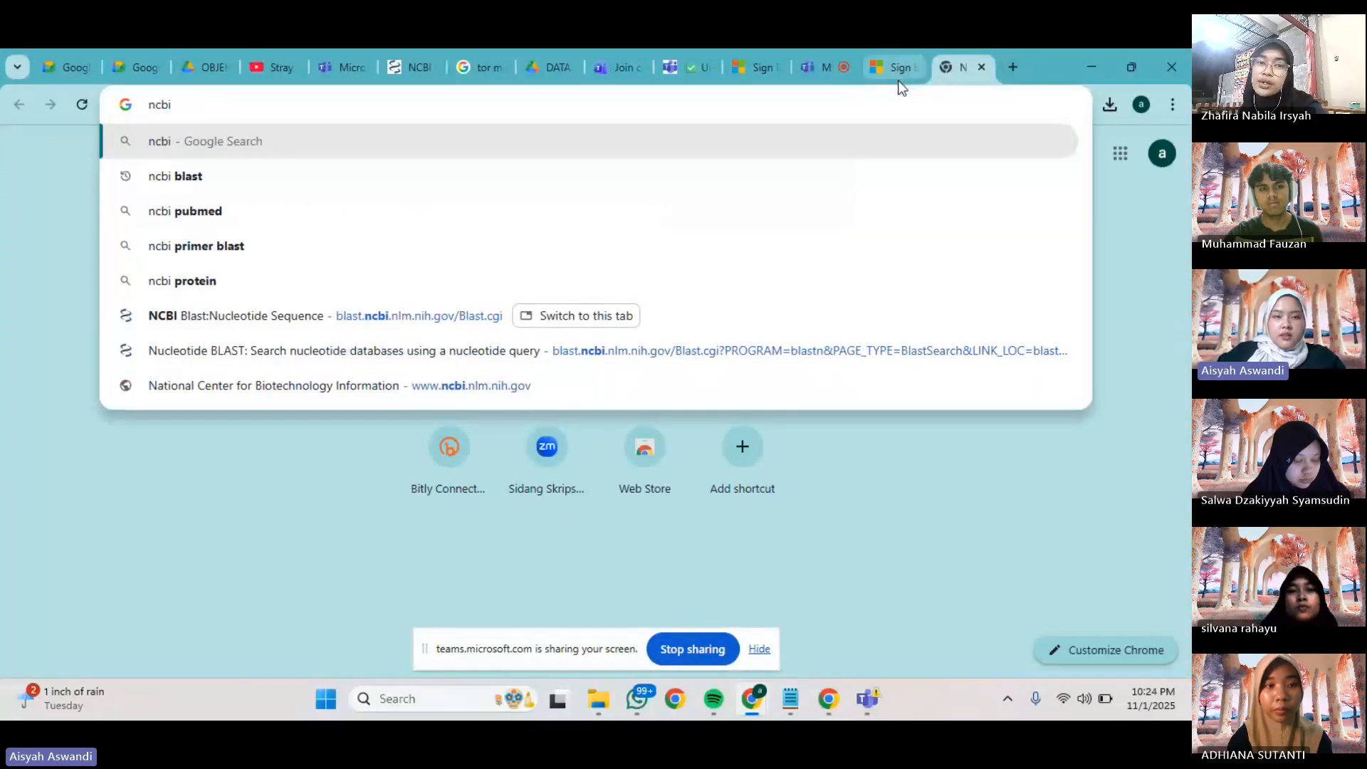
key(Down)
key(Return)
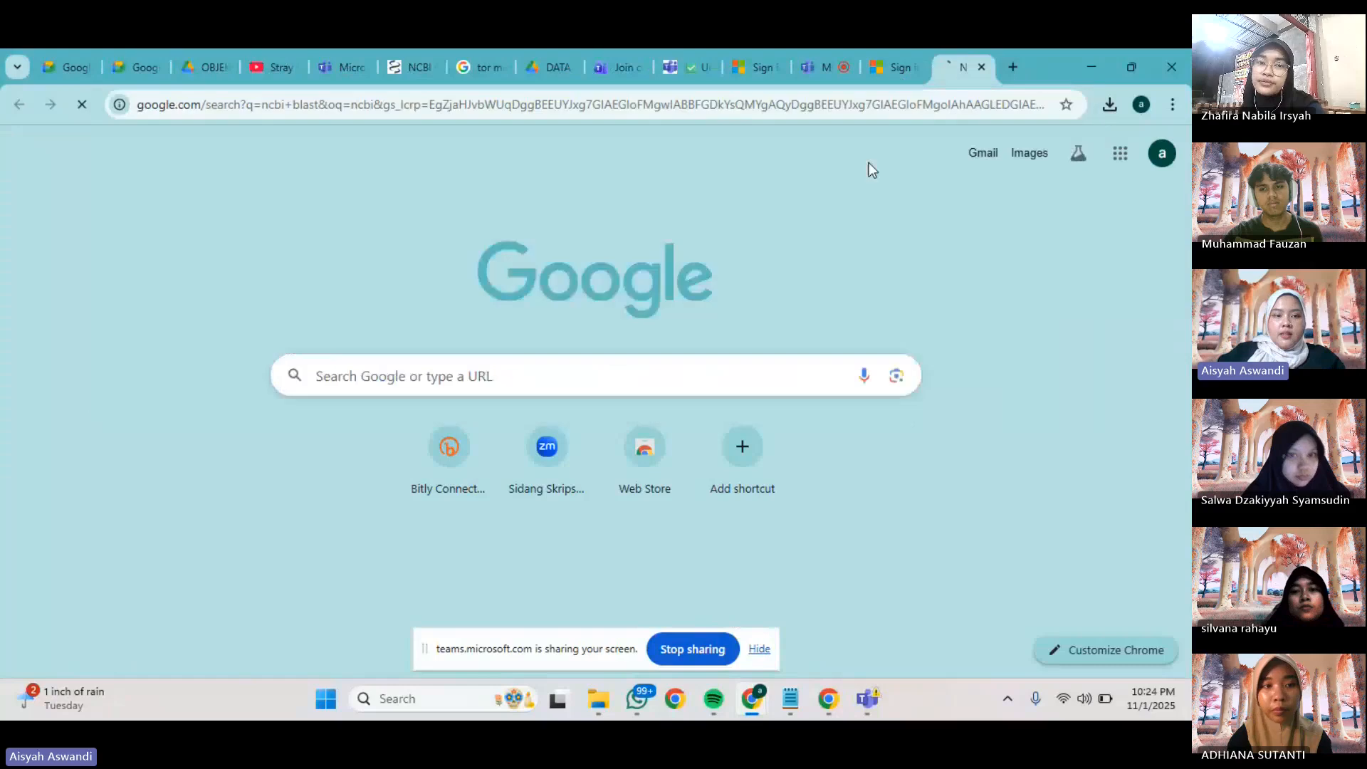
Open the NCBI BLAST: Basic Local Alignment Search Tool site and go to its Nucleotide BLAST page.
scroll(278, 595, down, 4)
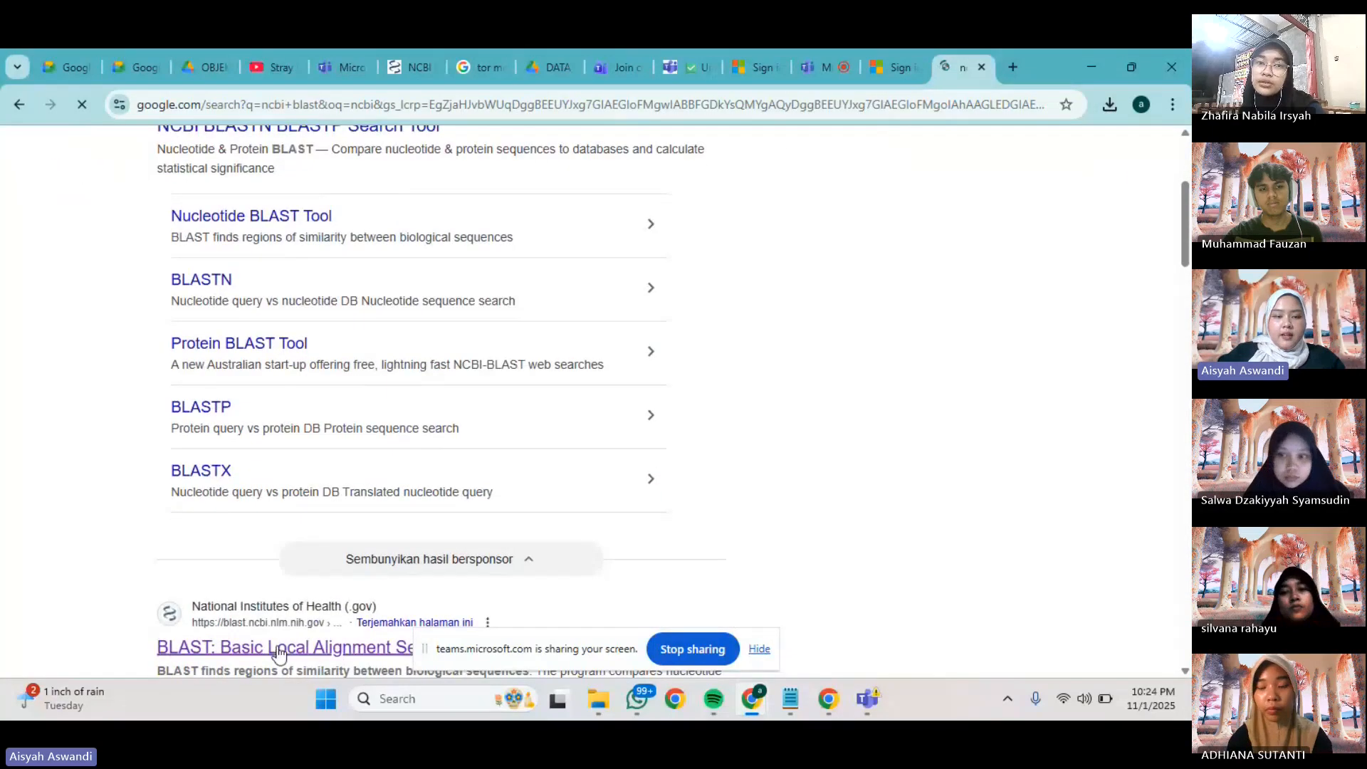
scroll(280, 645, down, 3)
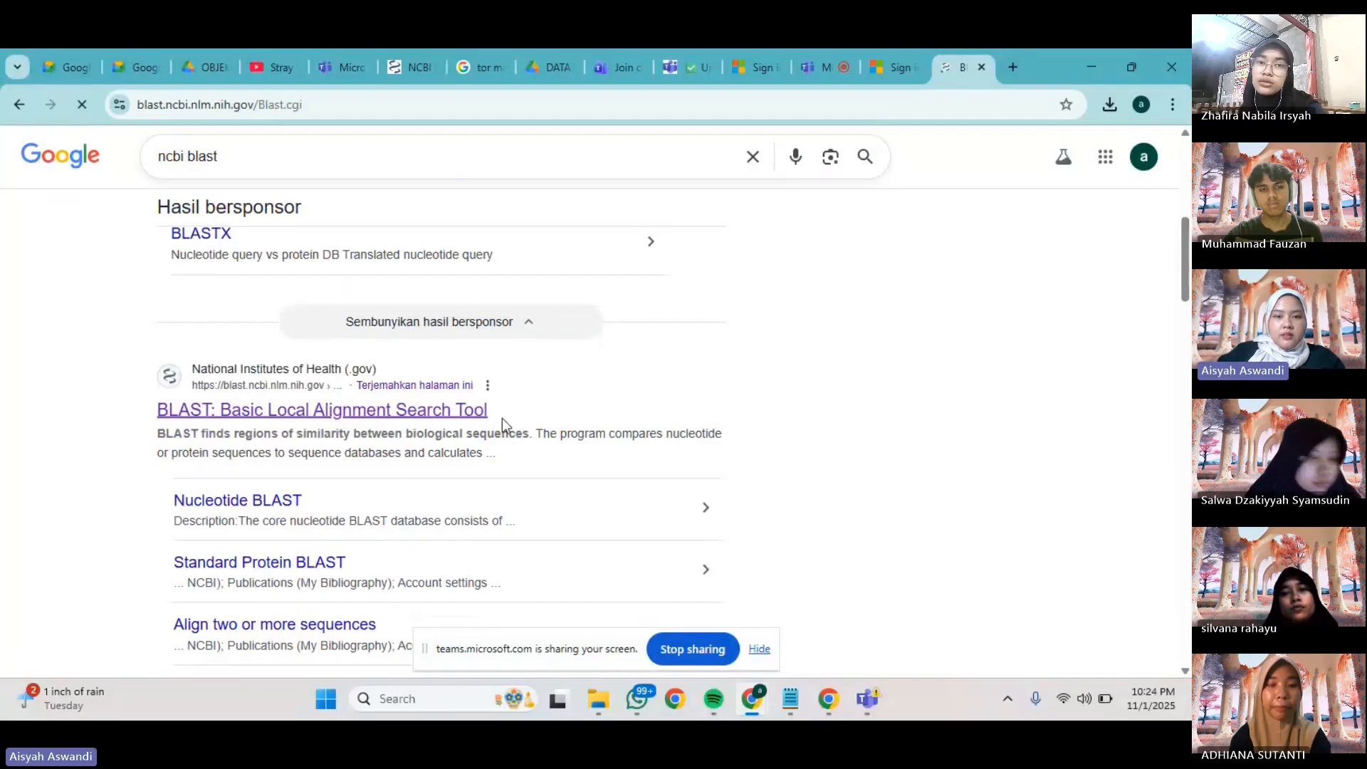
scroll(348, 493, down, 4)
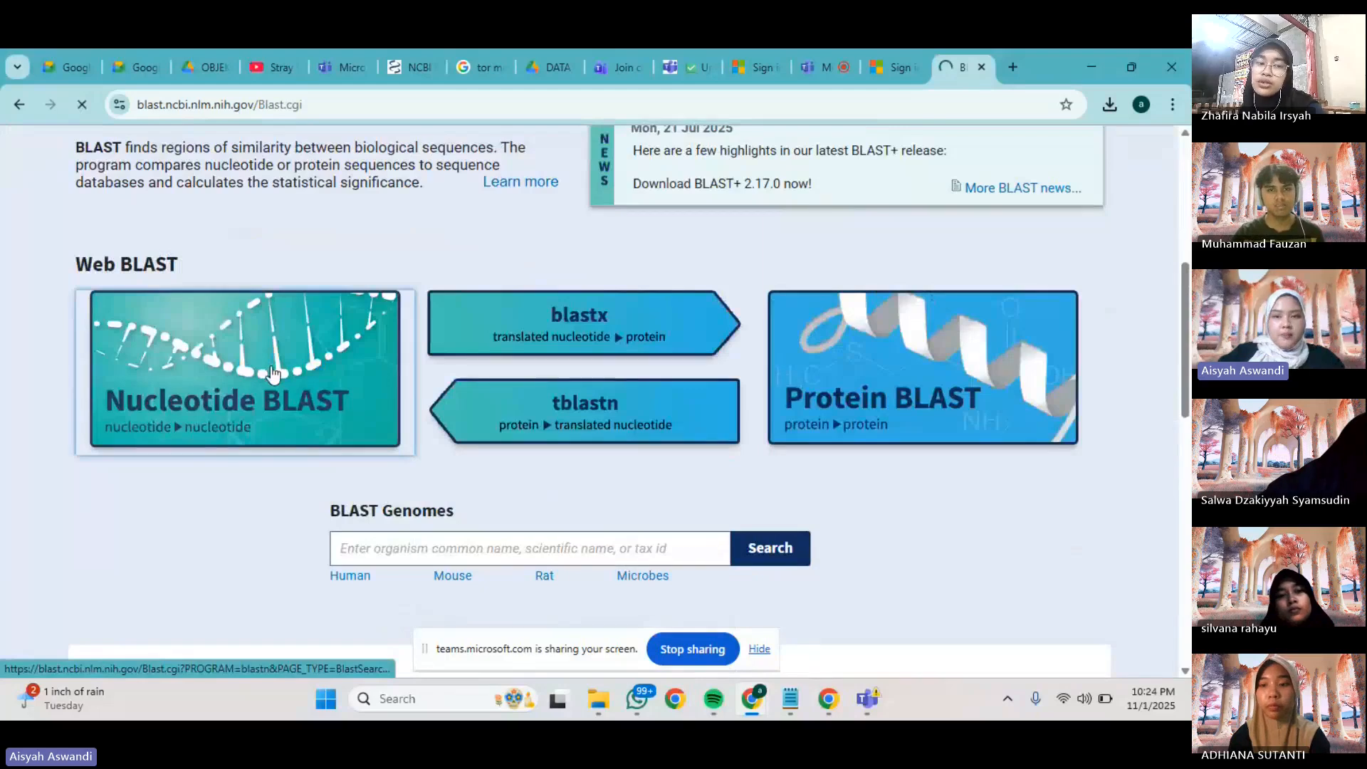
click(273, 372)
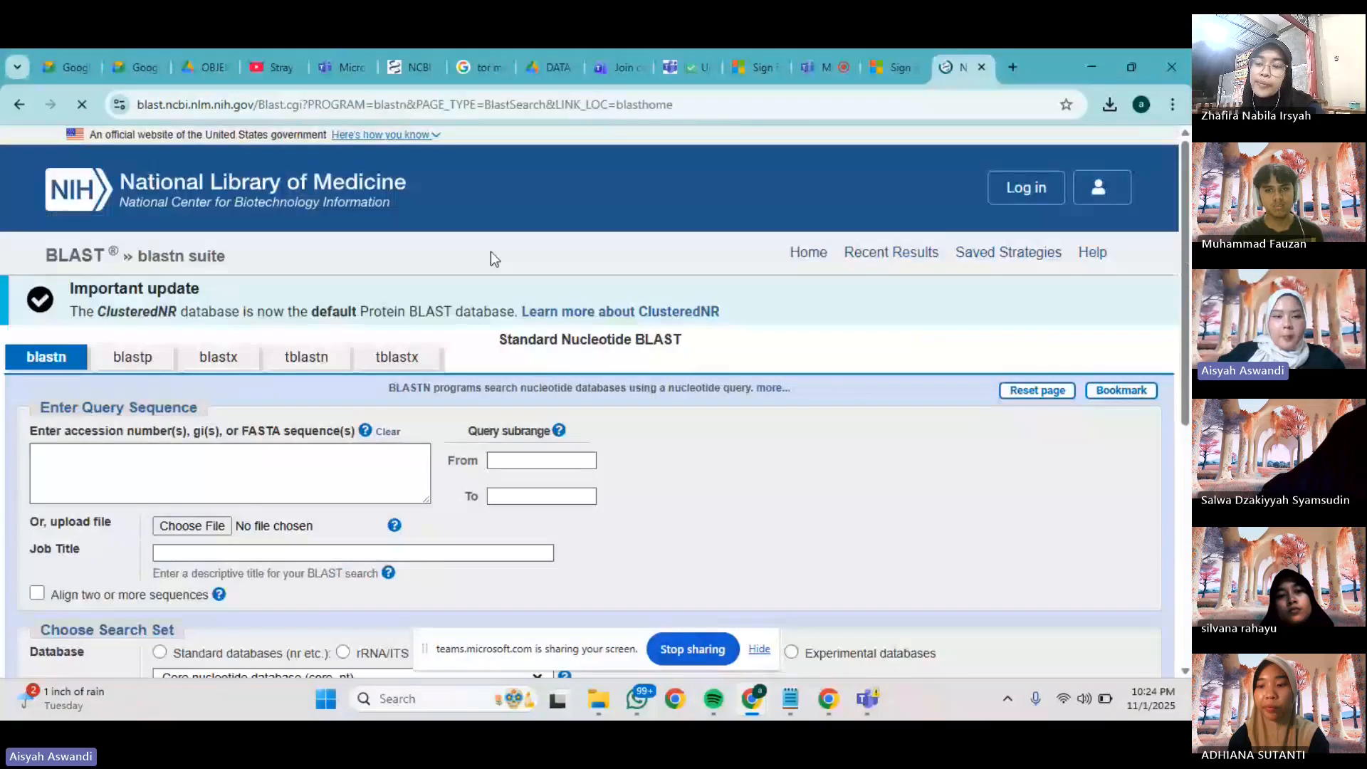
Paste the copied Contig_1 sequence as the query sequence for the nucleotide search.
scroll(448, 364, down, 1)
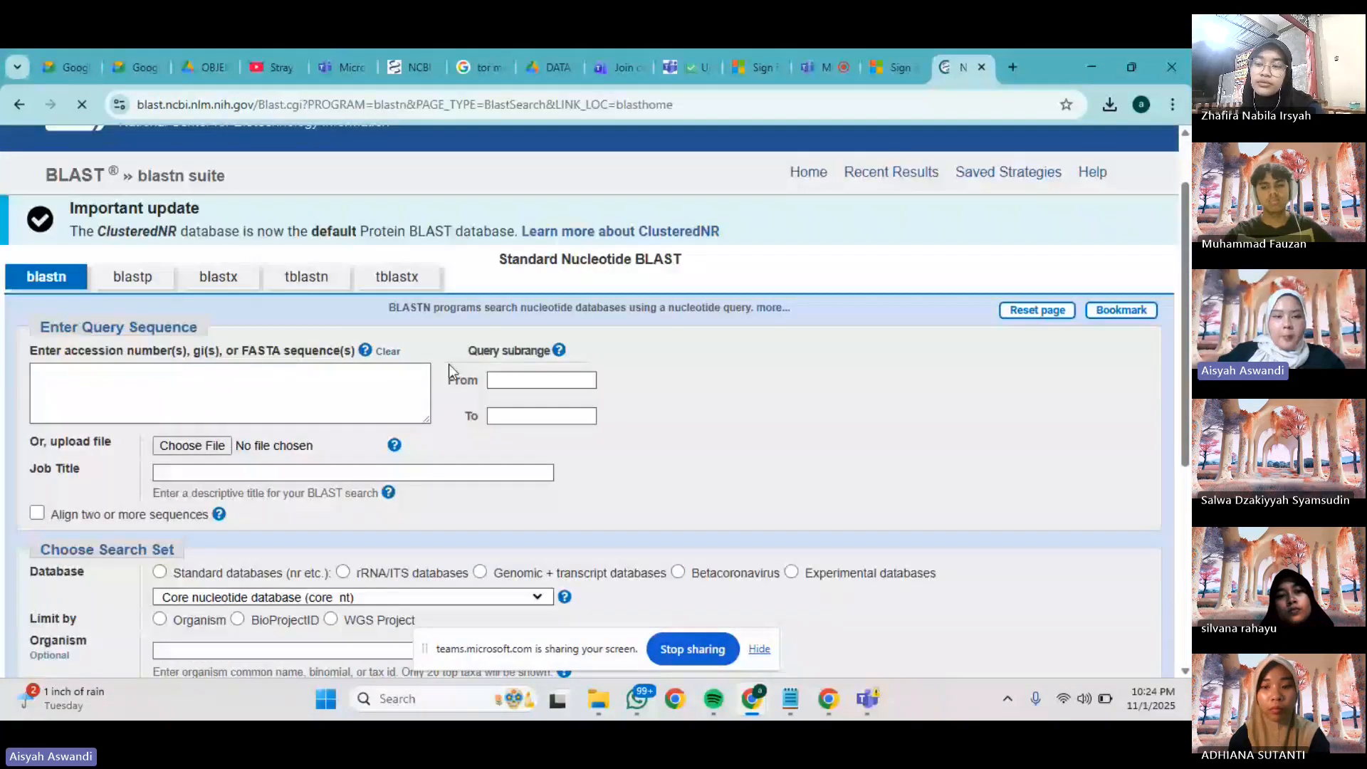
scroll(449, 364, down, 1)
click(238, 385)
key(ctrl+v)
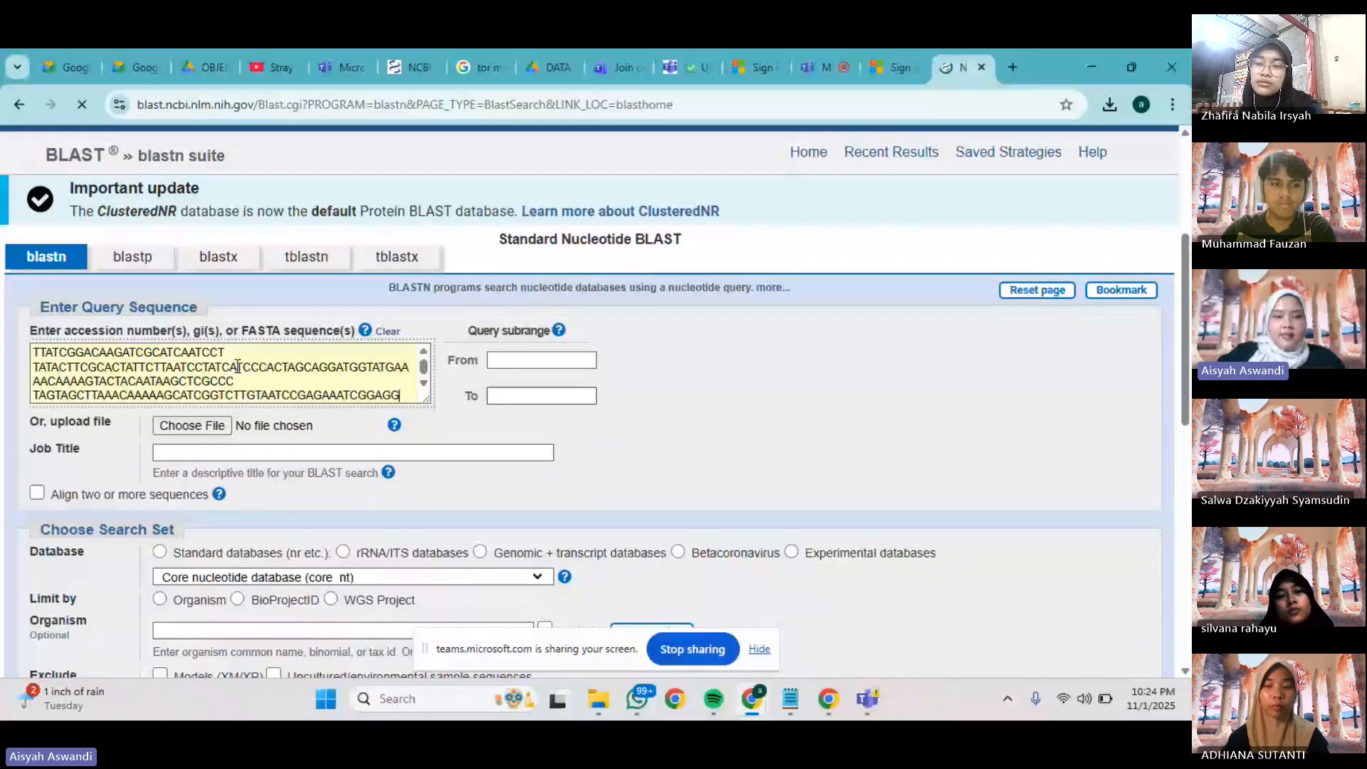
Set the maximum target sequences to 500 in the algorithm parameters and run BLAST with the results in a new window.
scroll(369, 503, down, 5)
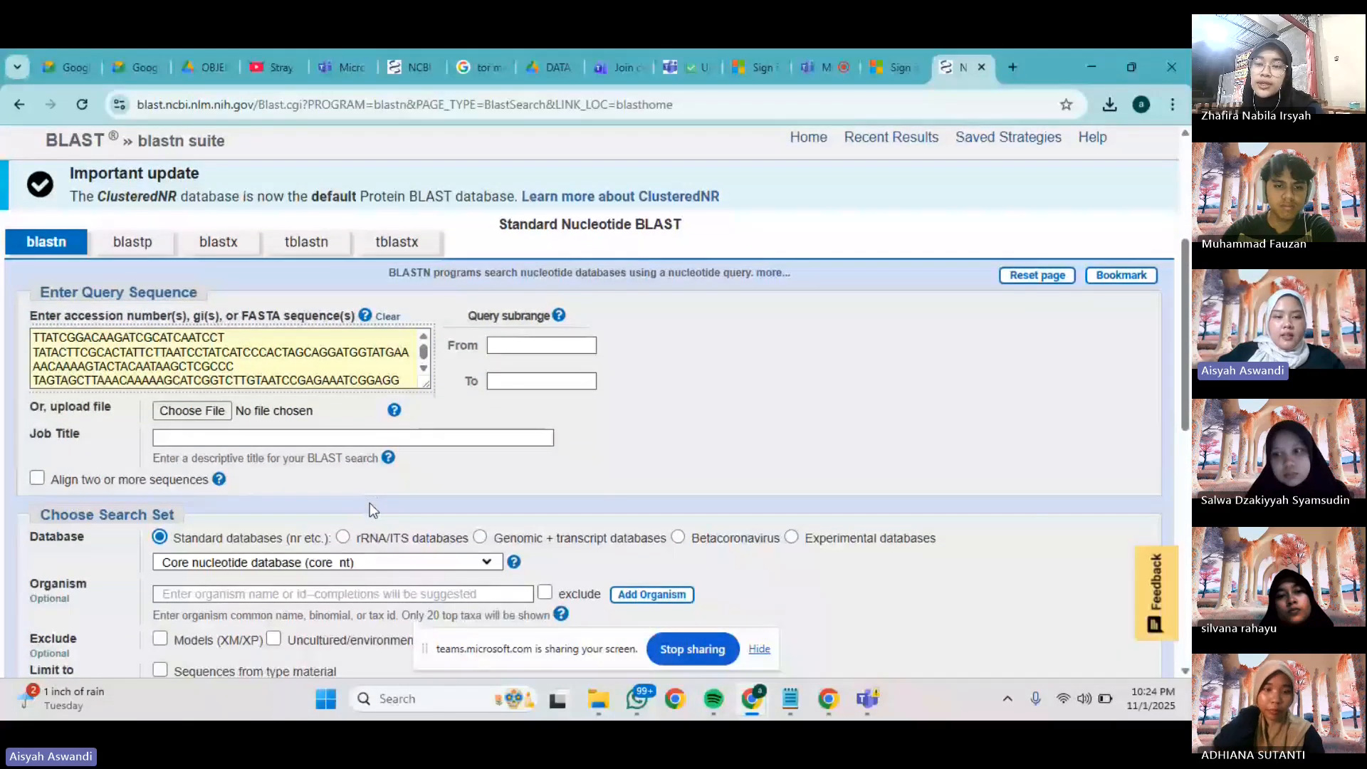
scroll(369, 503, down, 5)
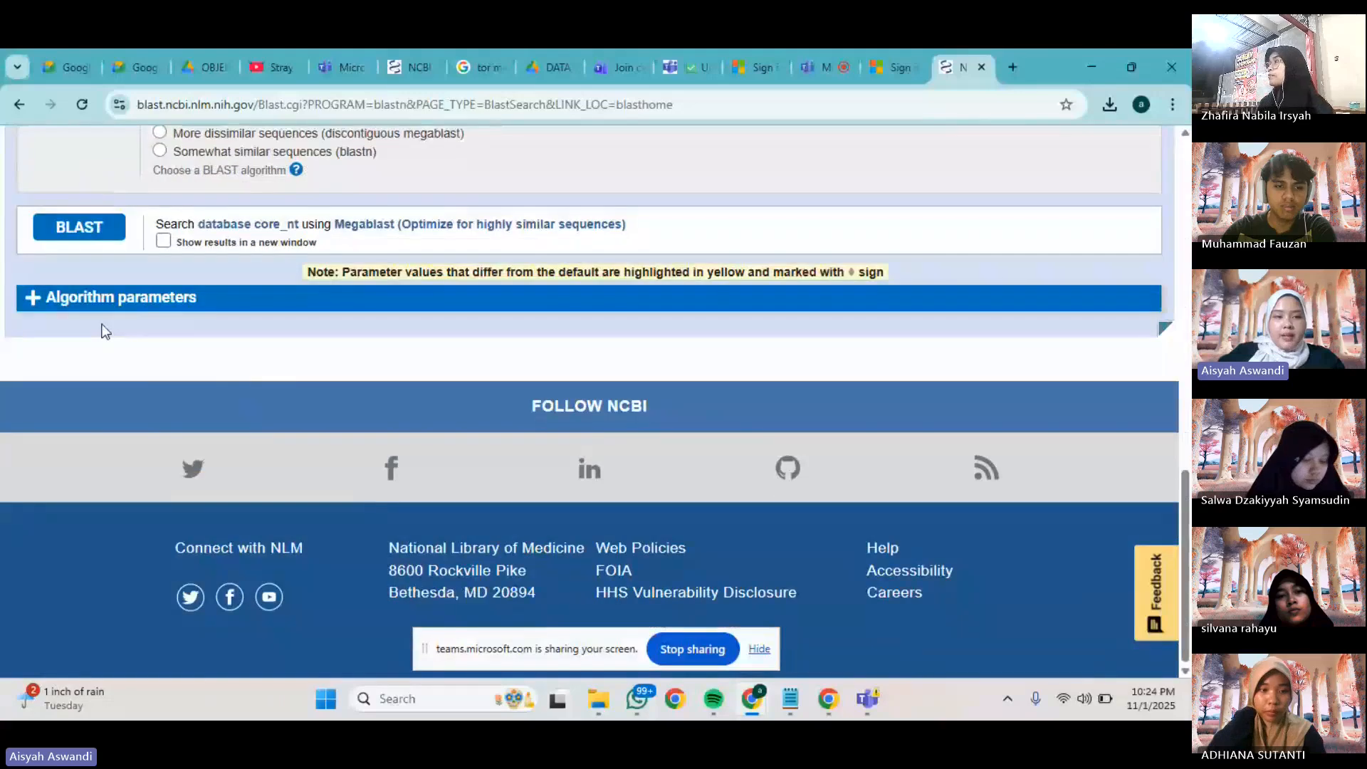
click(31, 300)
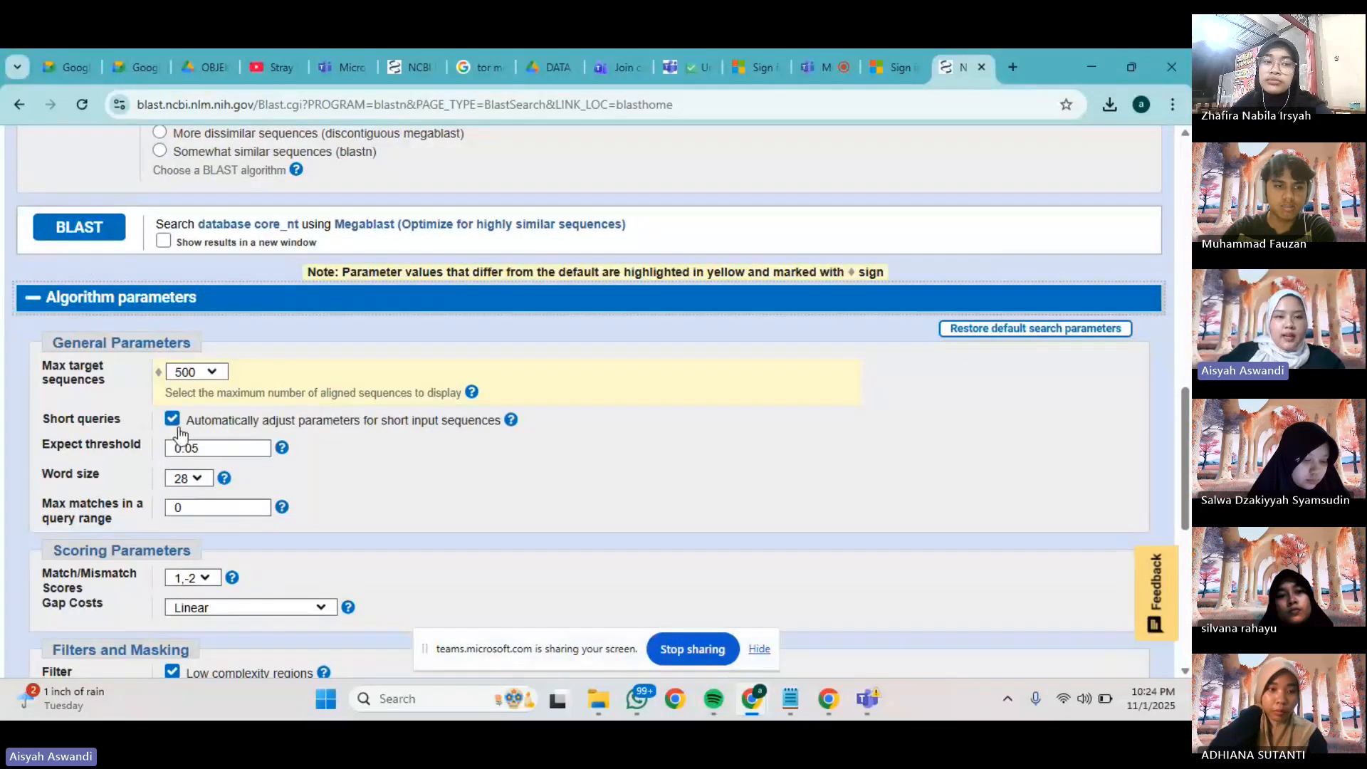
click(212, 372)
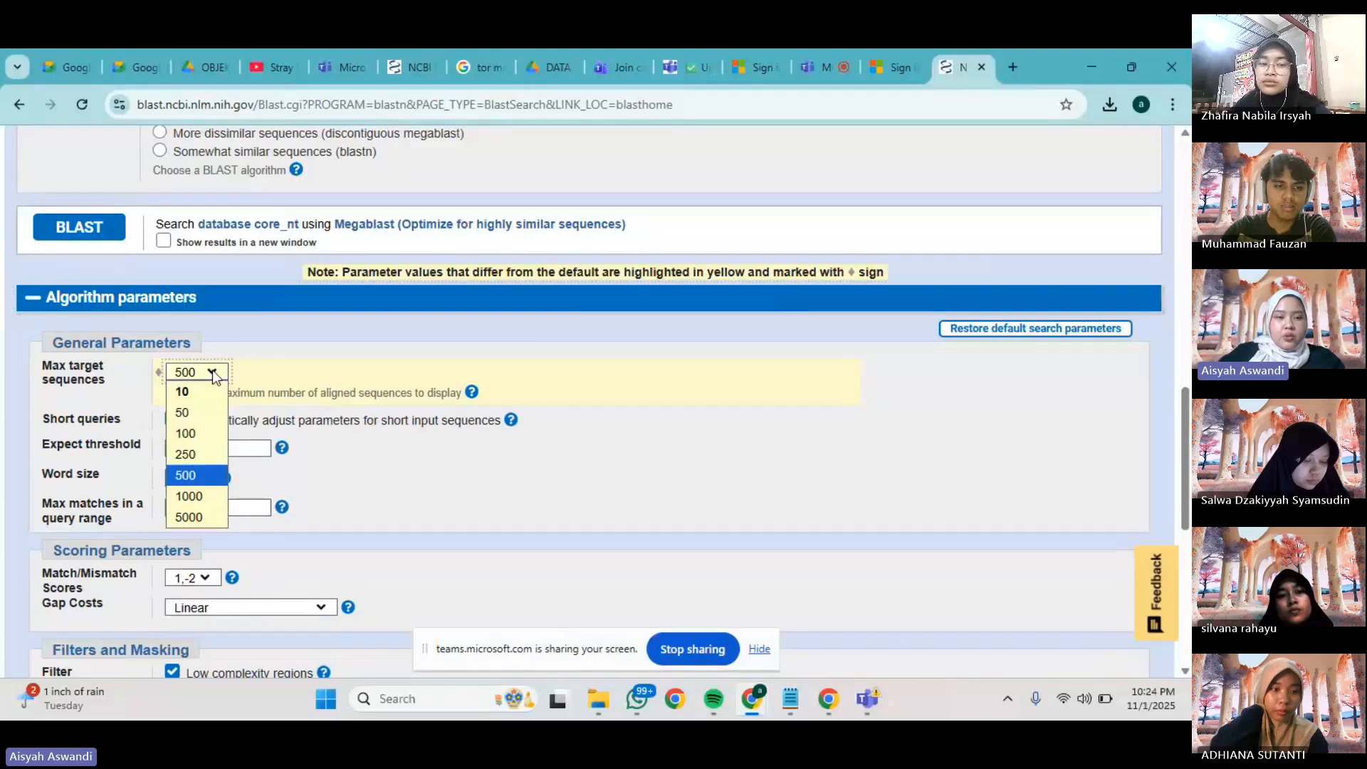
click(202, 476)
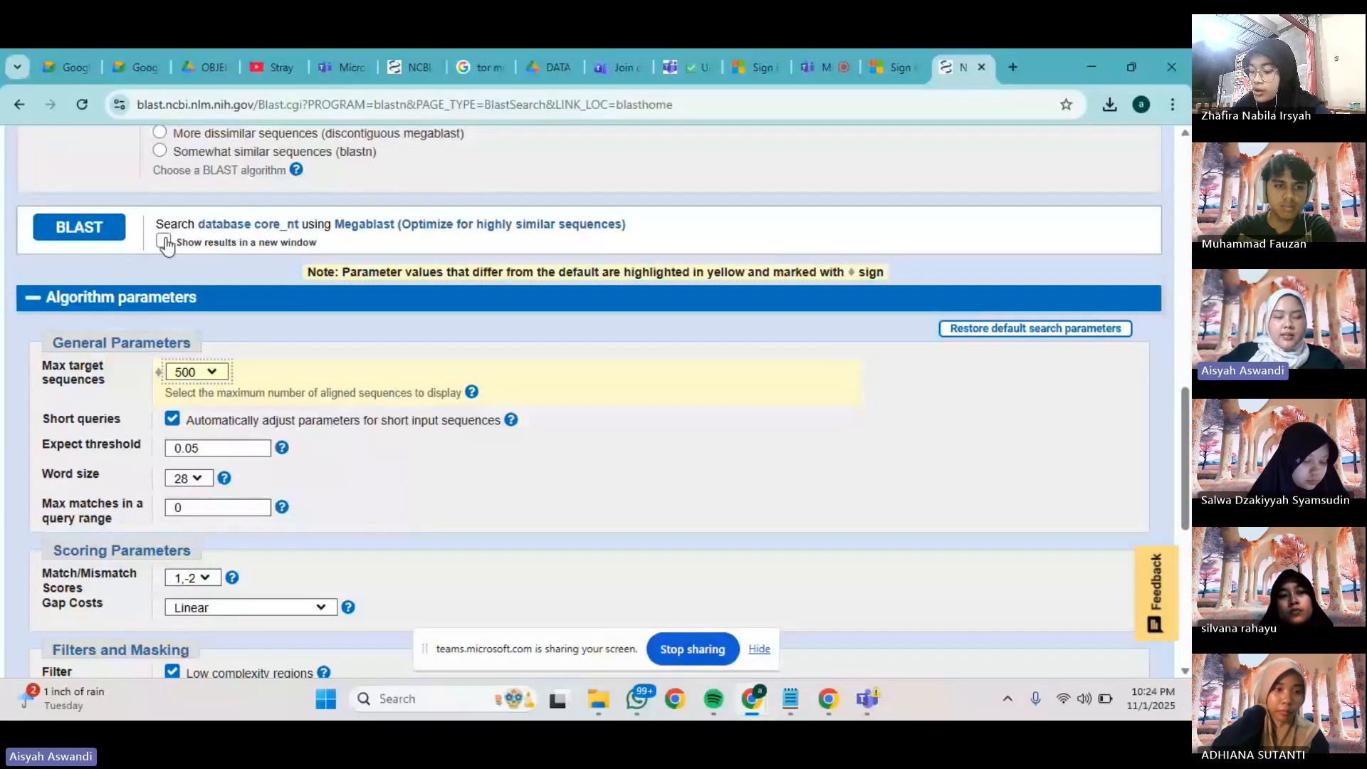
click(99, 231)
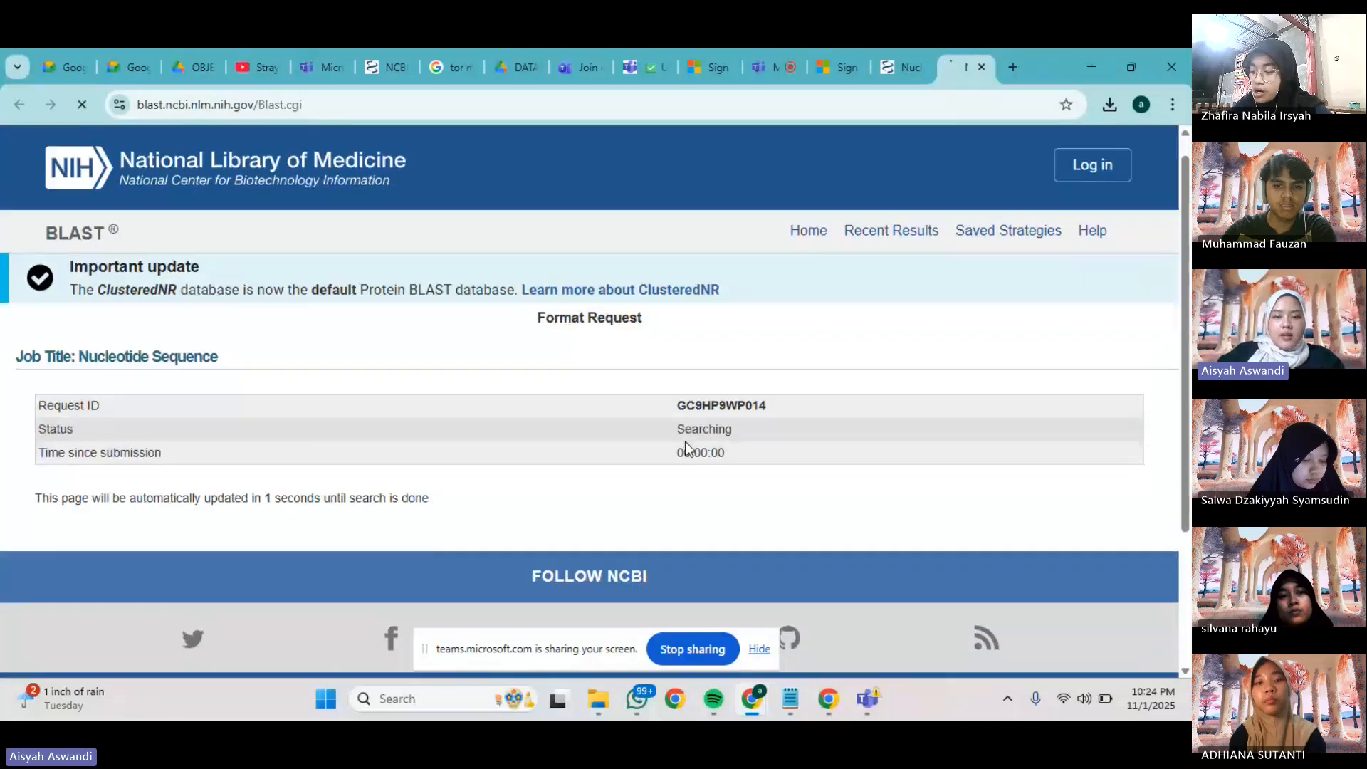
Examine the BLAST results' list of sequences producing significant alignments.
scroll(686, 441, down, 3)
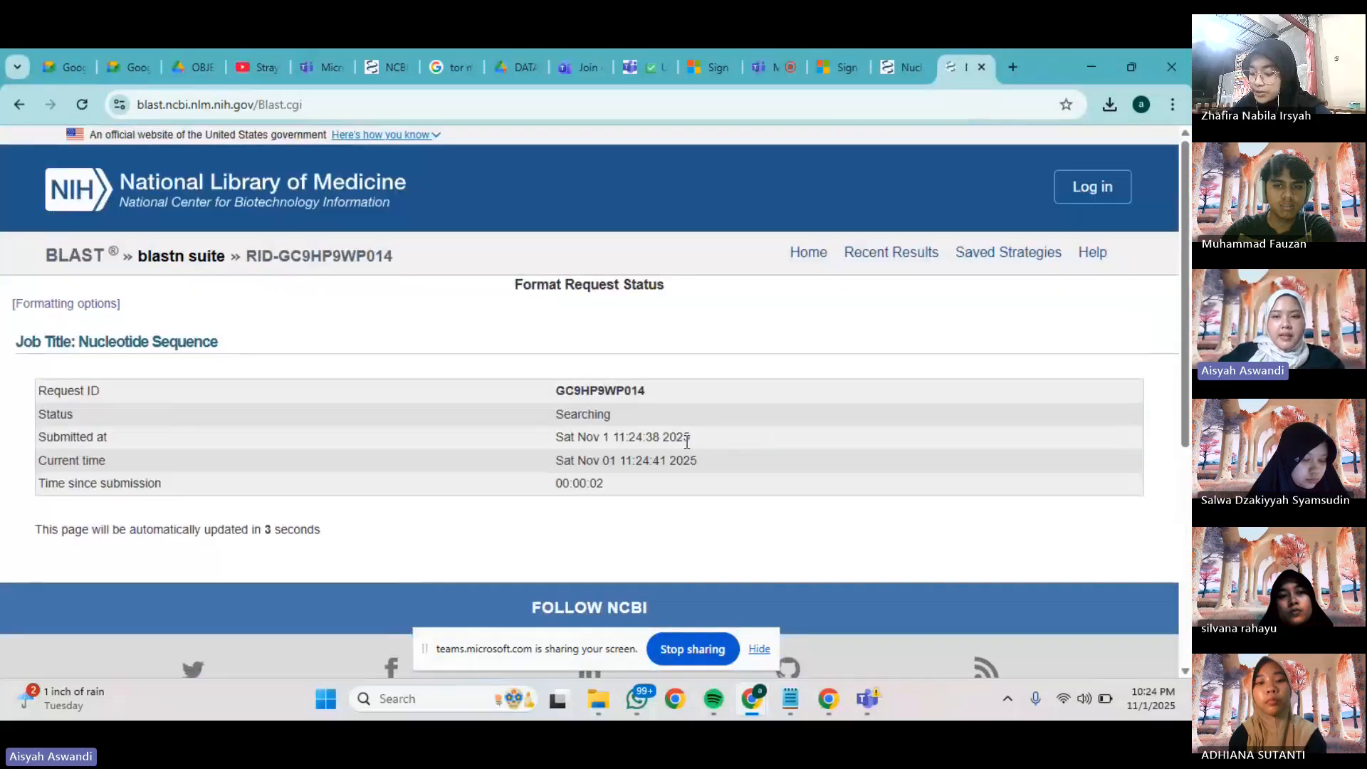
scroll(638, 525, down, 4)
scroll(642, 525, up, 4)
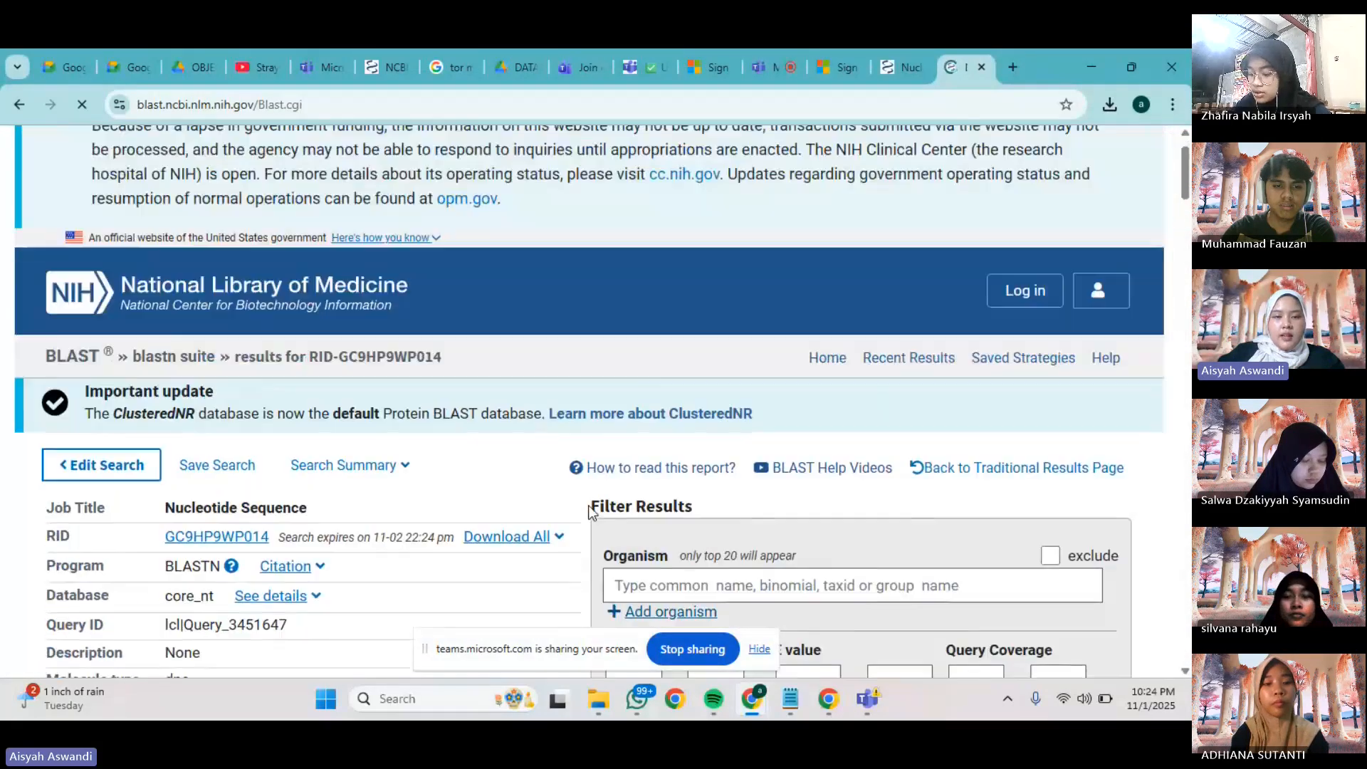
scroll(588, 511, down, 8)
scroll(588, 511, down, 3)
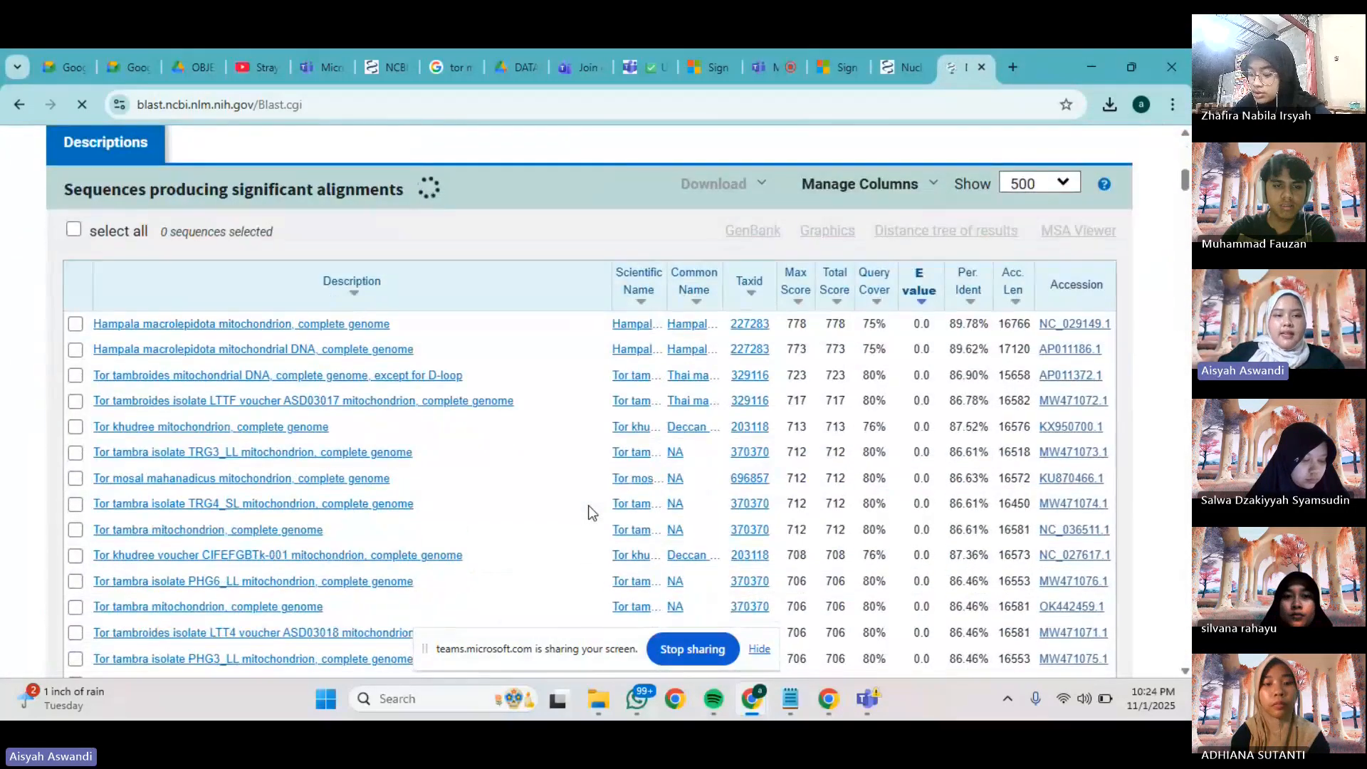
scroll(588, 512, down, 2)
scroll(589, 511, up, 1)
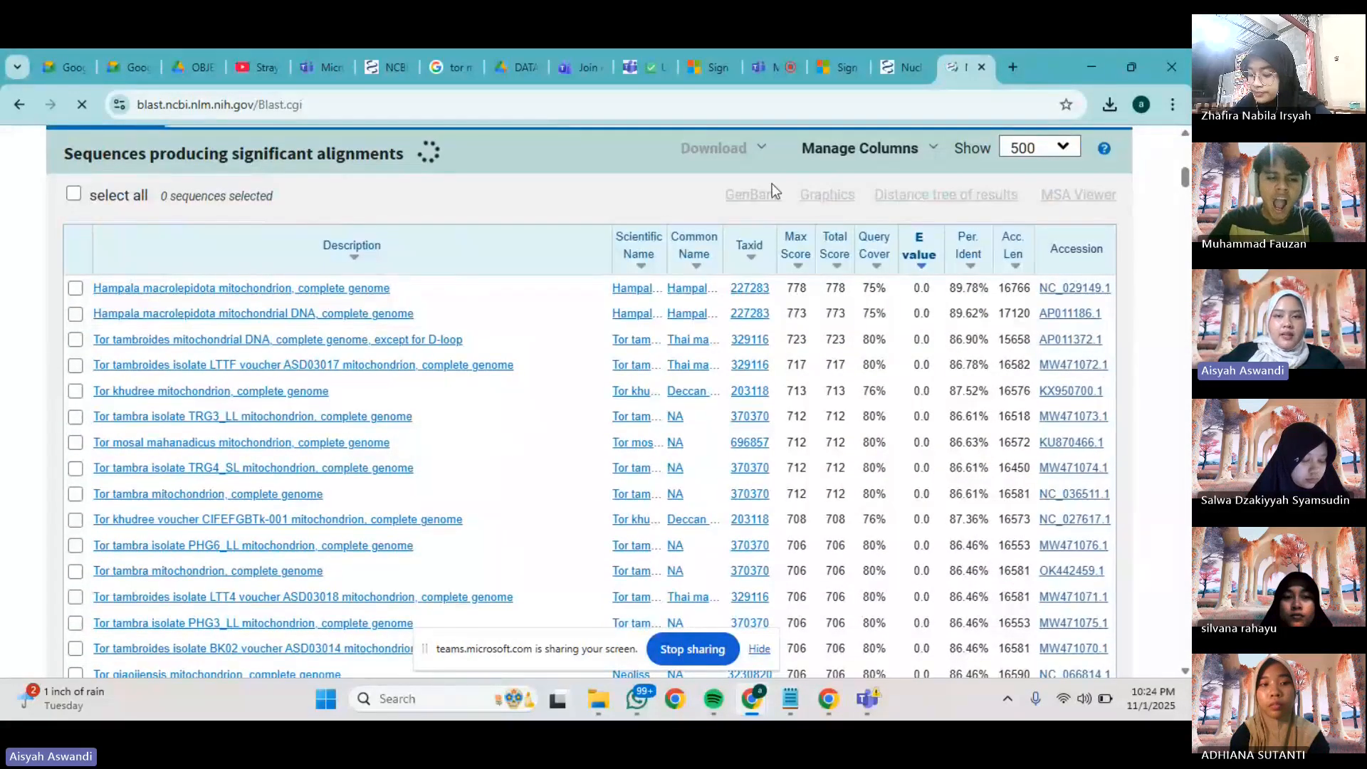
scroll(385, 395, down, 1)
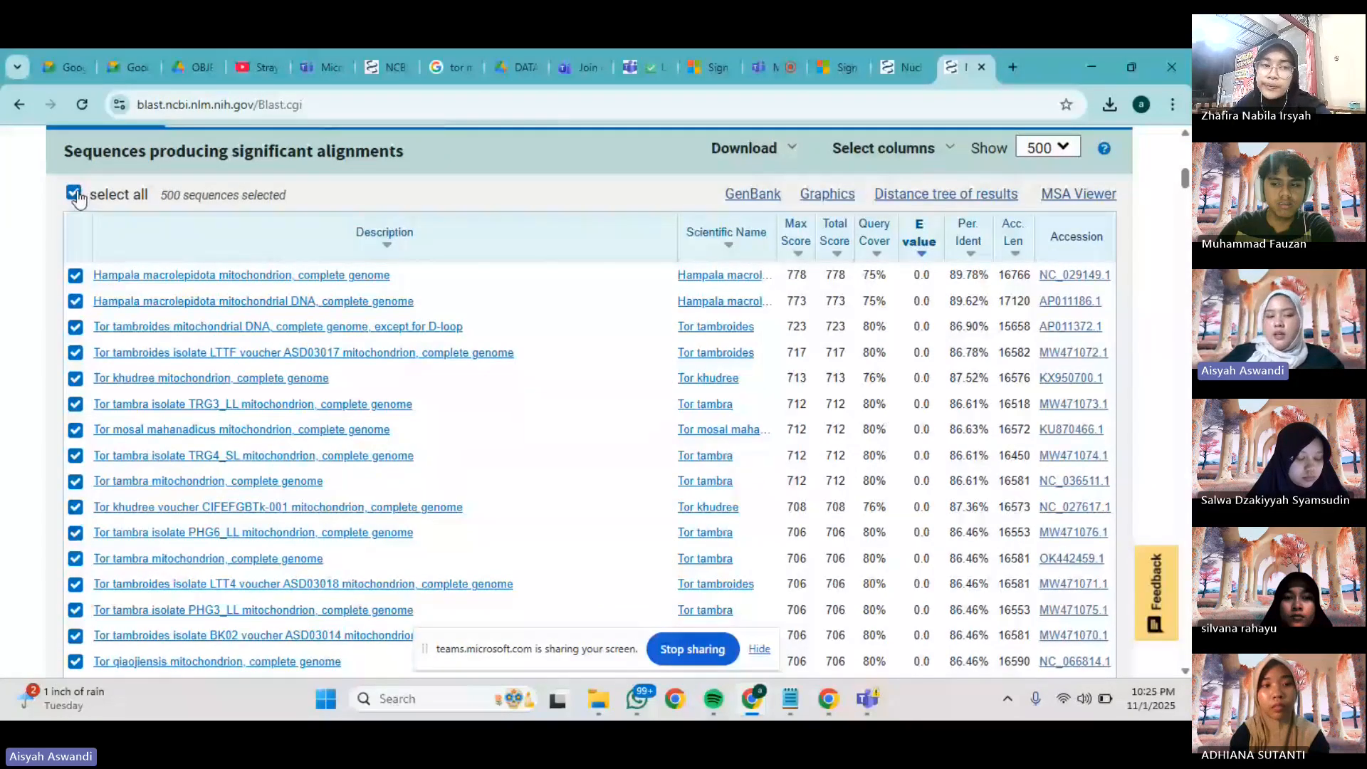
Deselect all the hits and select only "Hampala macrolepidota mitochondrion, complete genome".
click(74, 193)
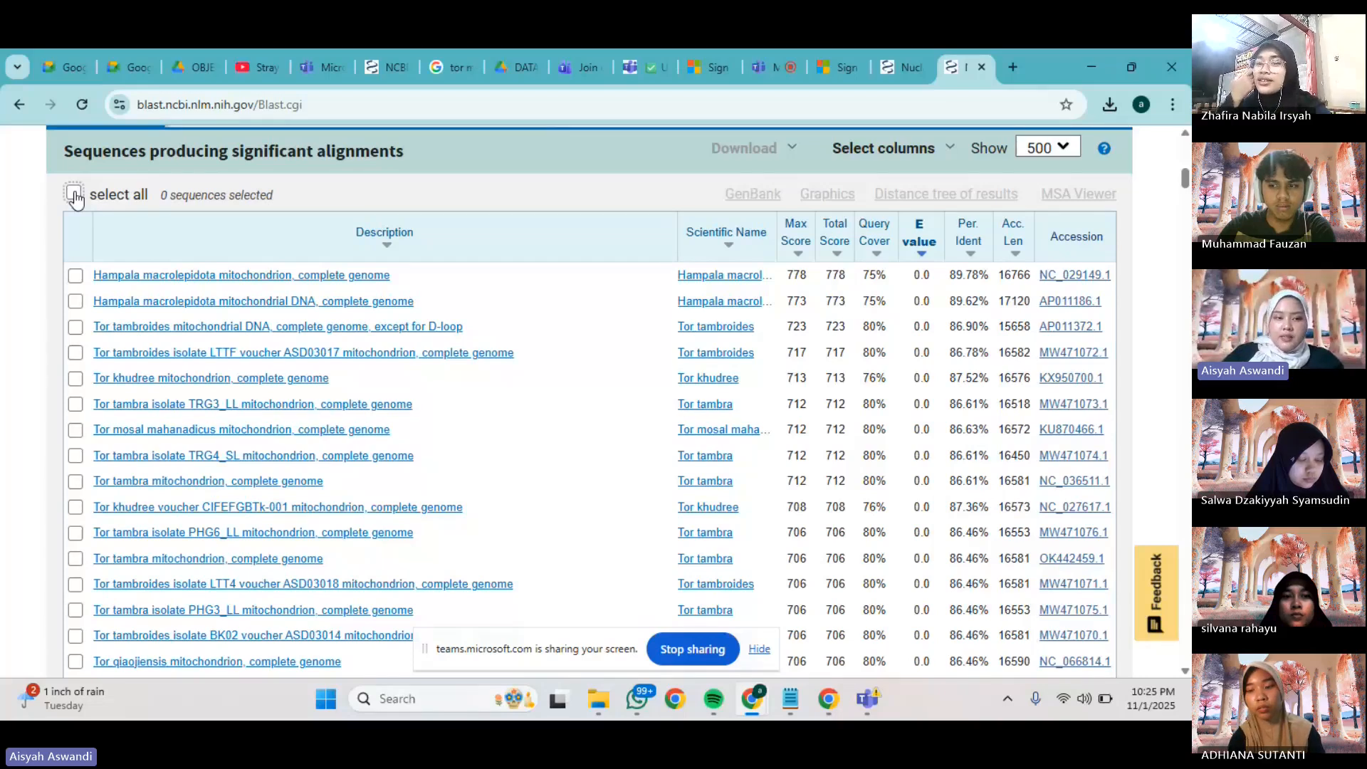
click(75, 276)
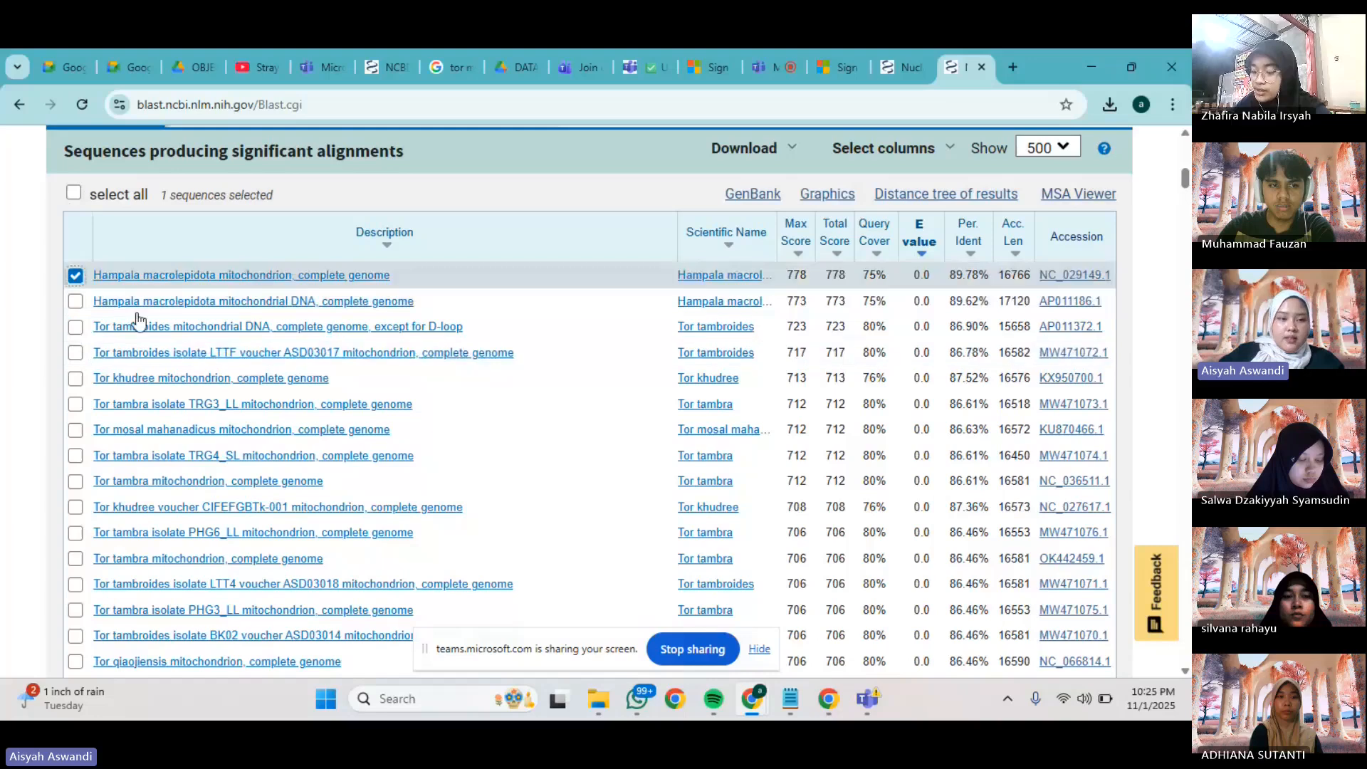
scroll(114, 461, down, 3)
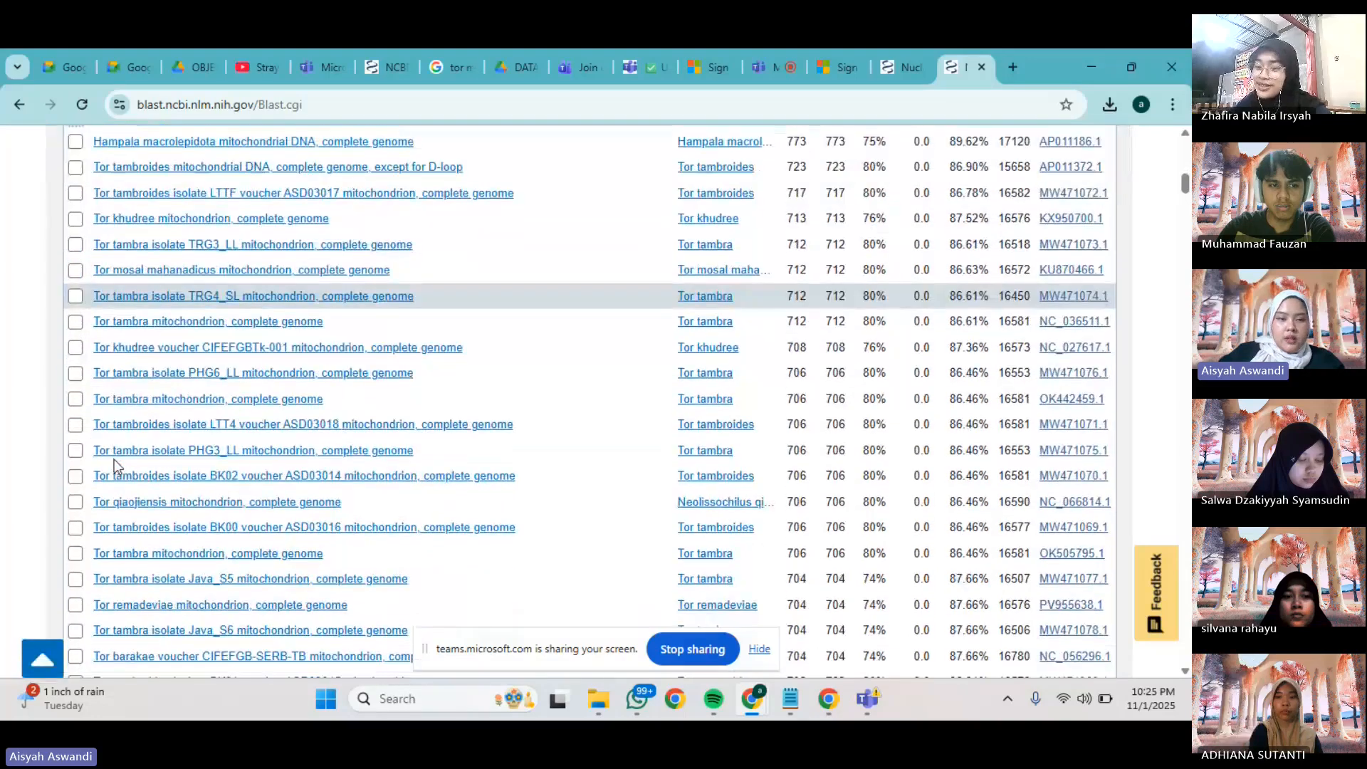
scroll(114, 460, down, 3)
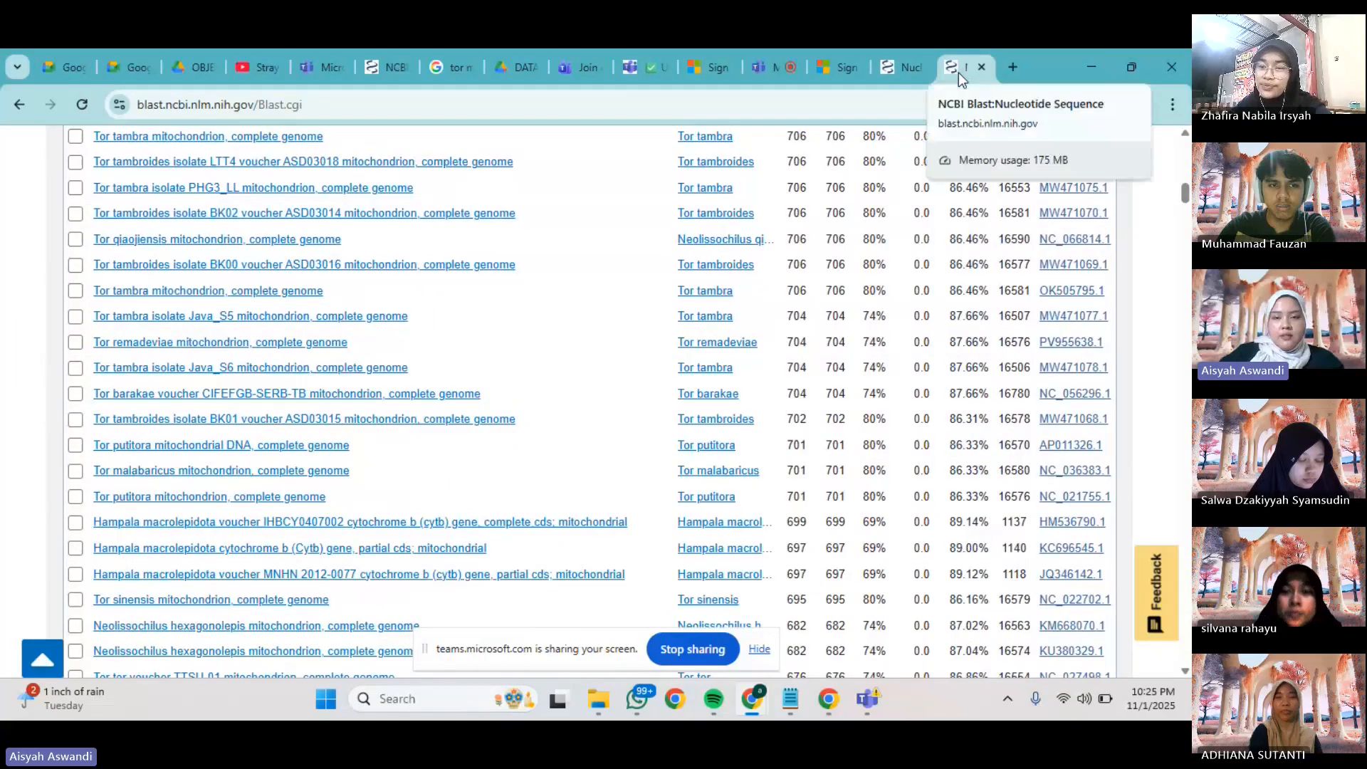
Return to the earlier BLAST results, review the hits already selected there and download them as FASTA (complete sequence).
click(384, 67)
scroll(385, 399, down, 5)
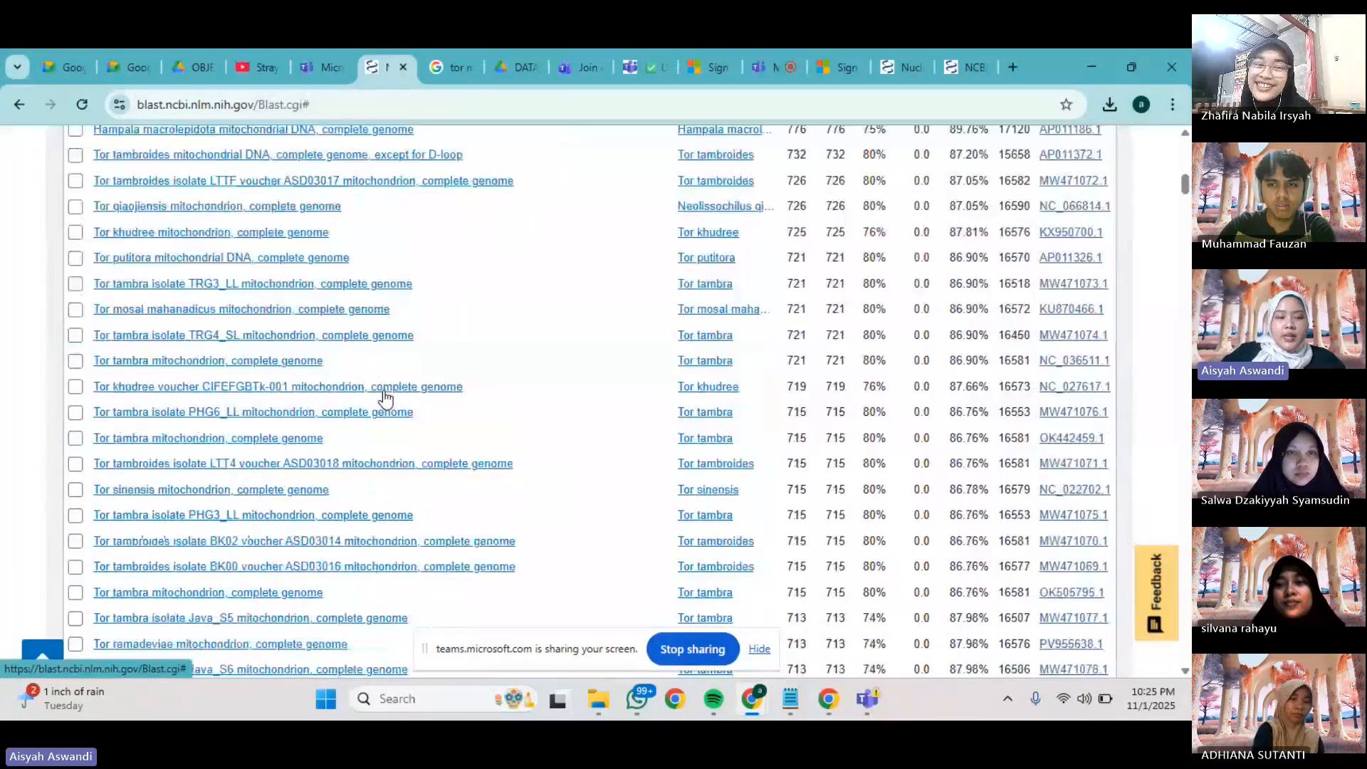
scroll(384, 399, down, 10)
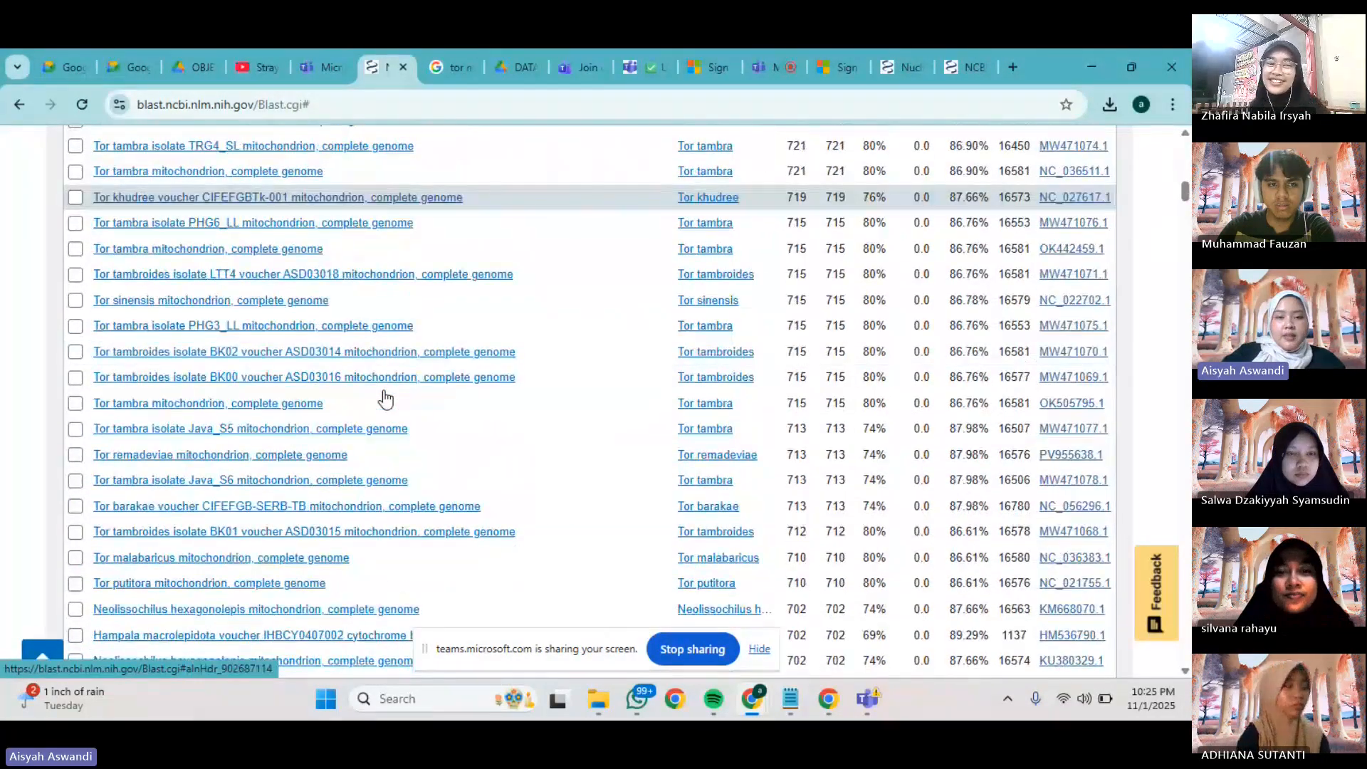
scroll(385, 399, down, 8)
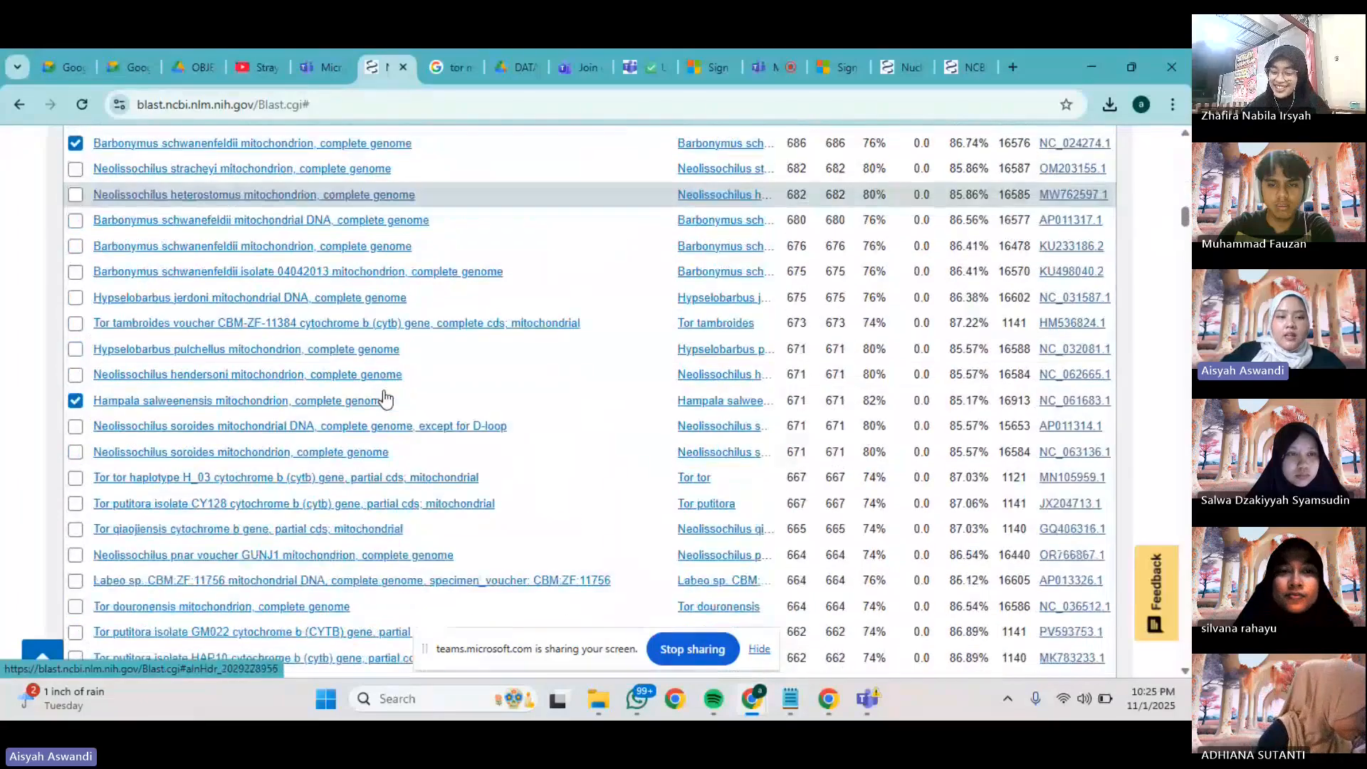
scroll(385, 399, down, 7)
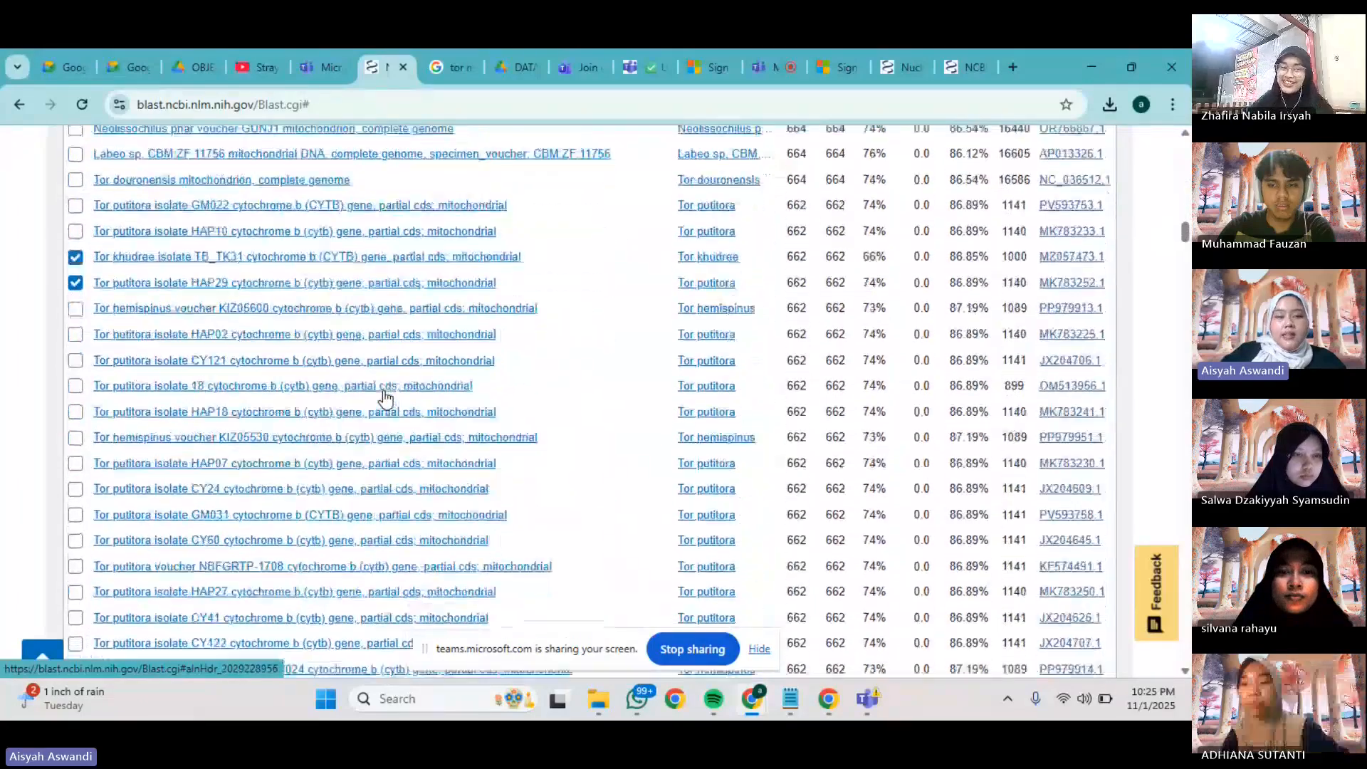
scroll(385, 399, up, 8)
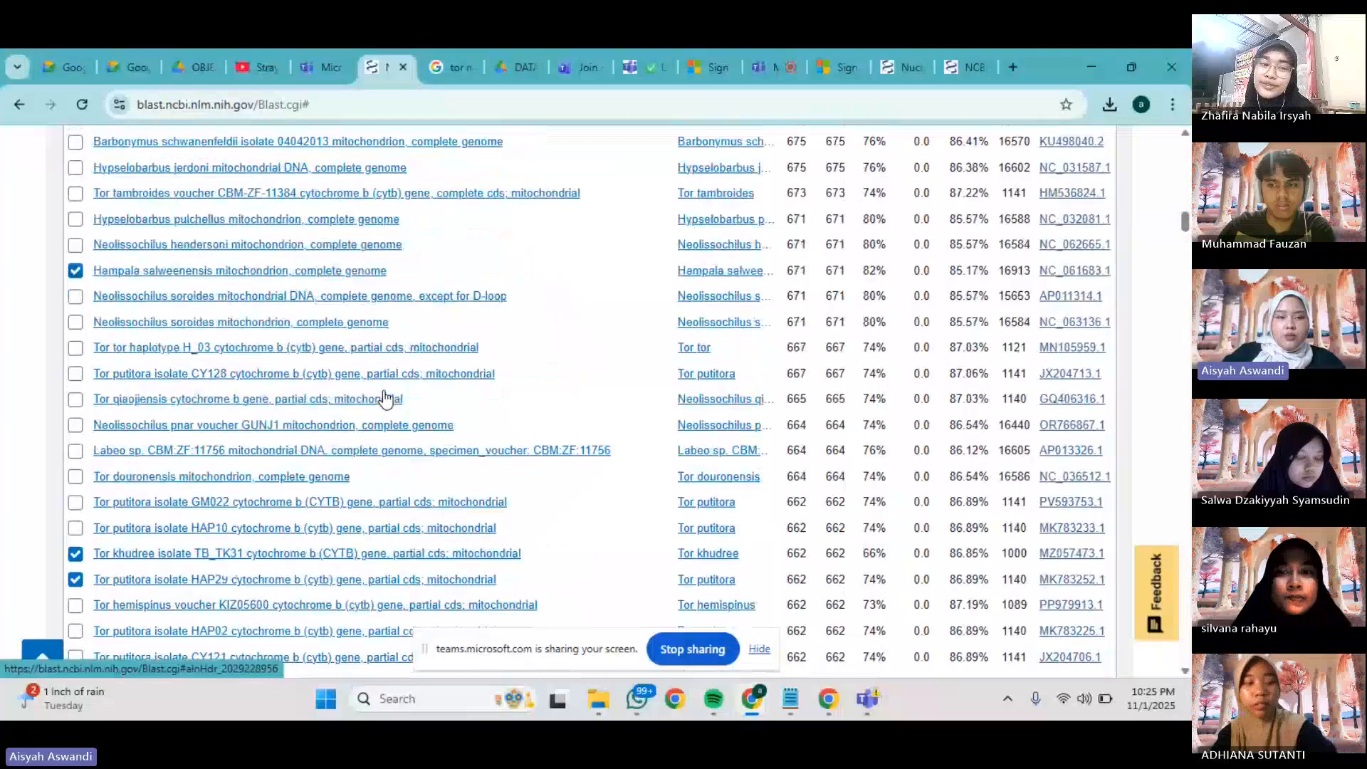
scroll(385, 399, up, 10)
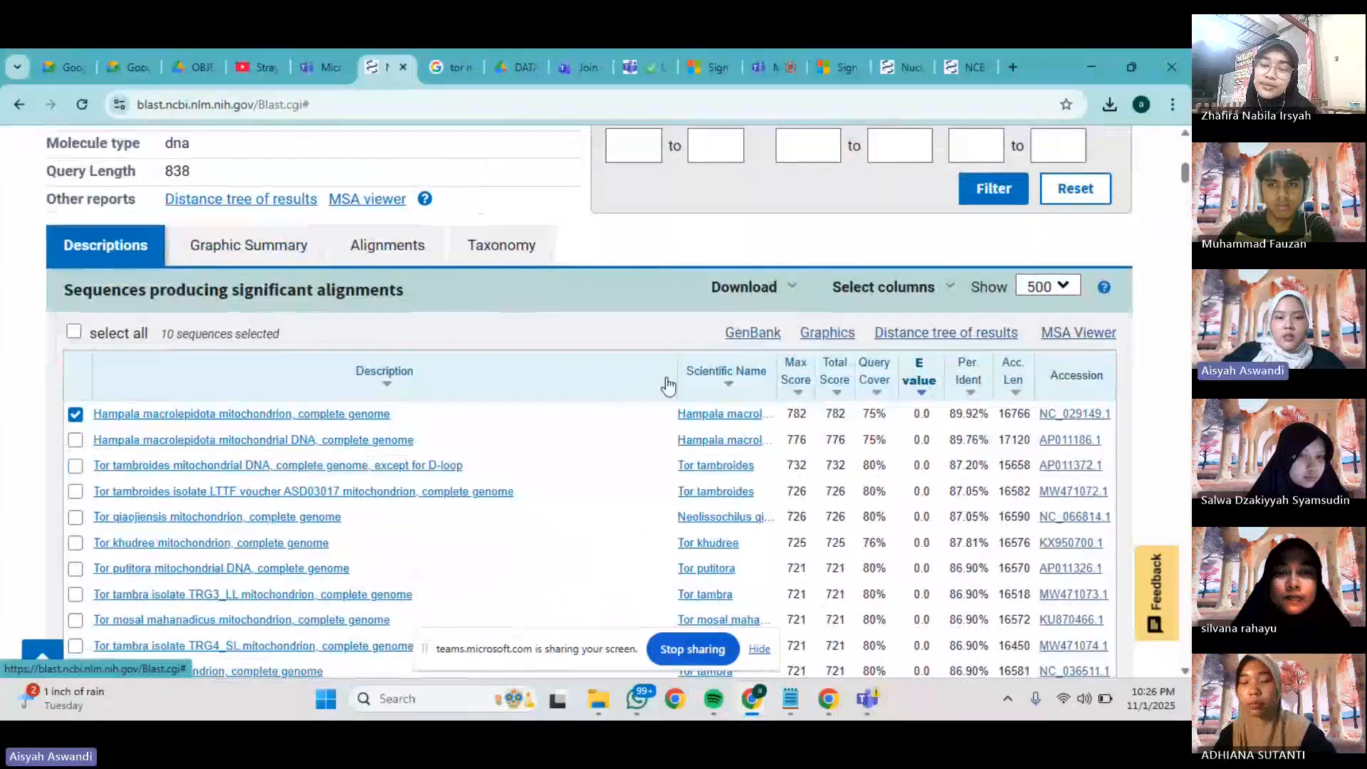
click(769, 290)
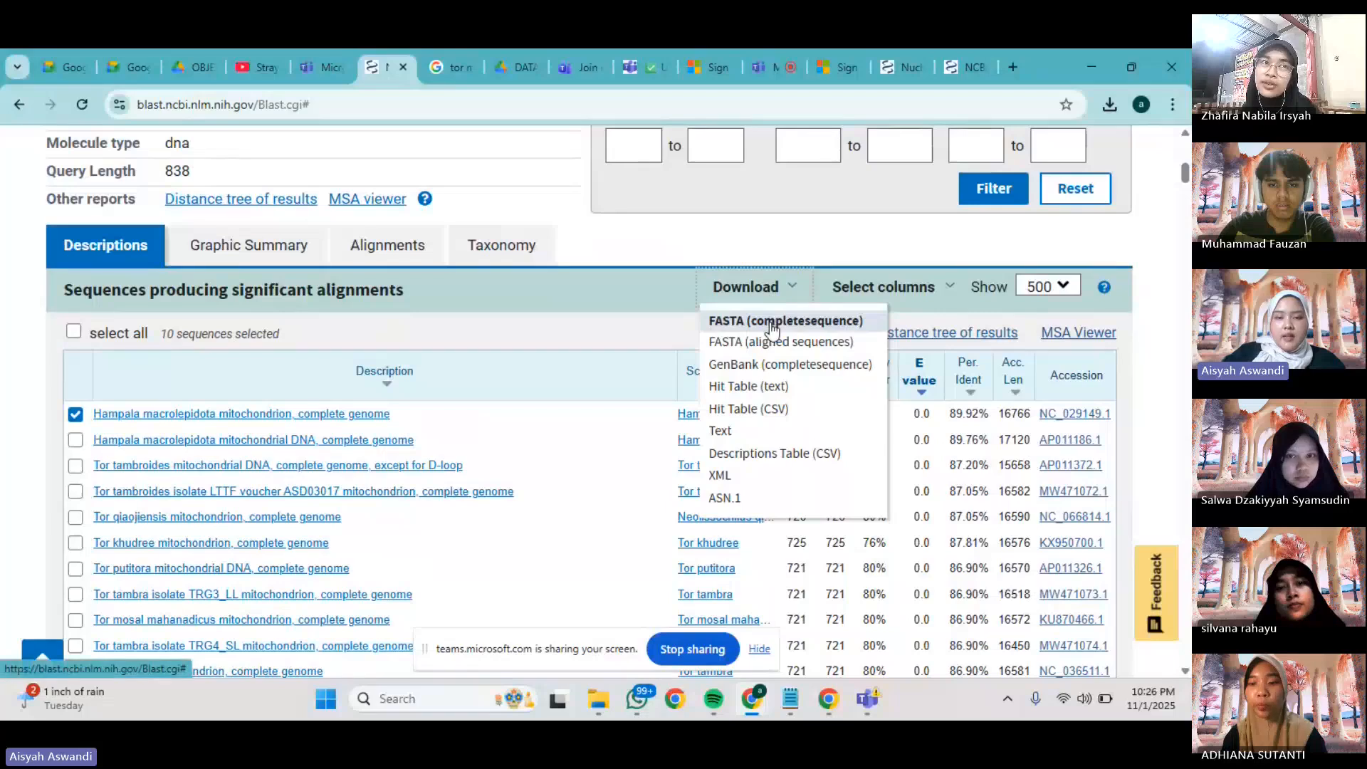
click(773, 324)
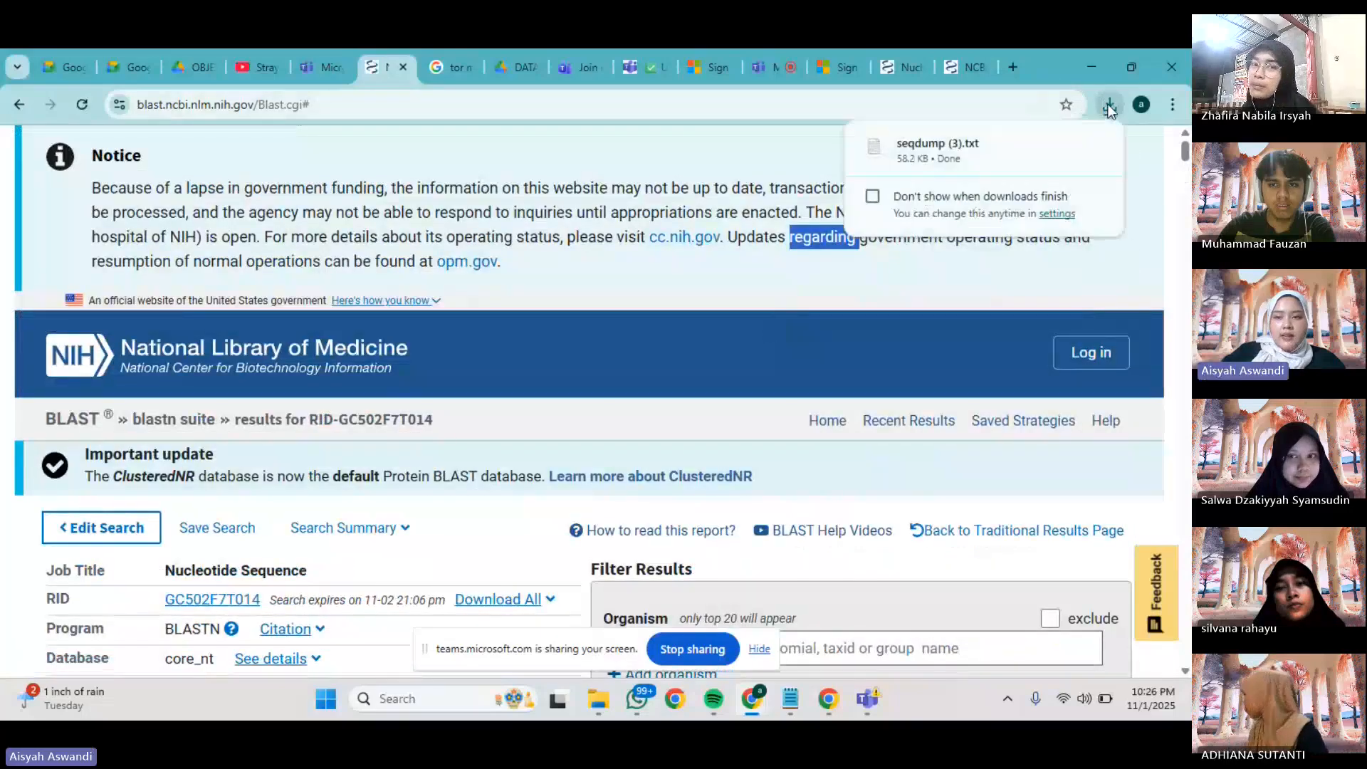
Open the downloaded seqdump (3).txt and examine its FASTA headers and sequences.
click(1014, 148)
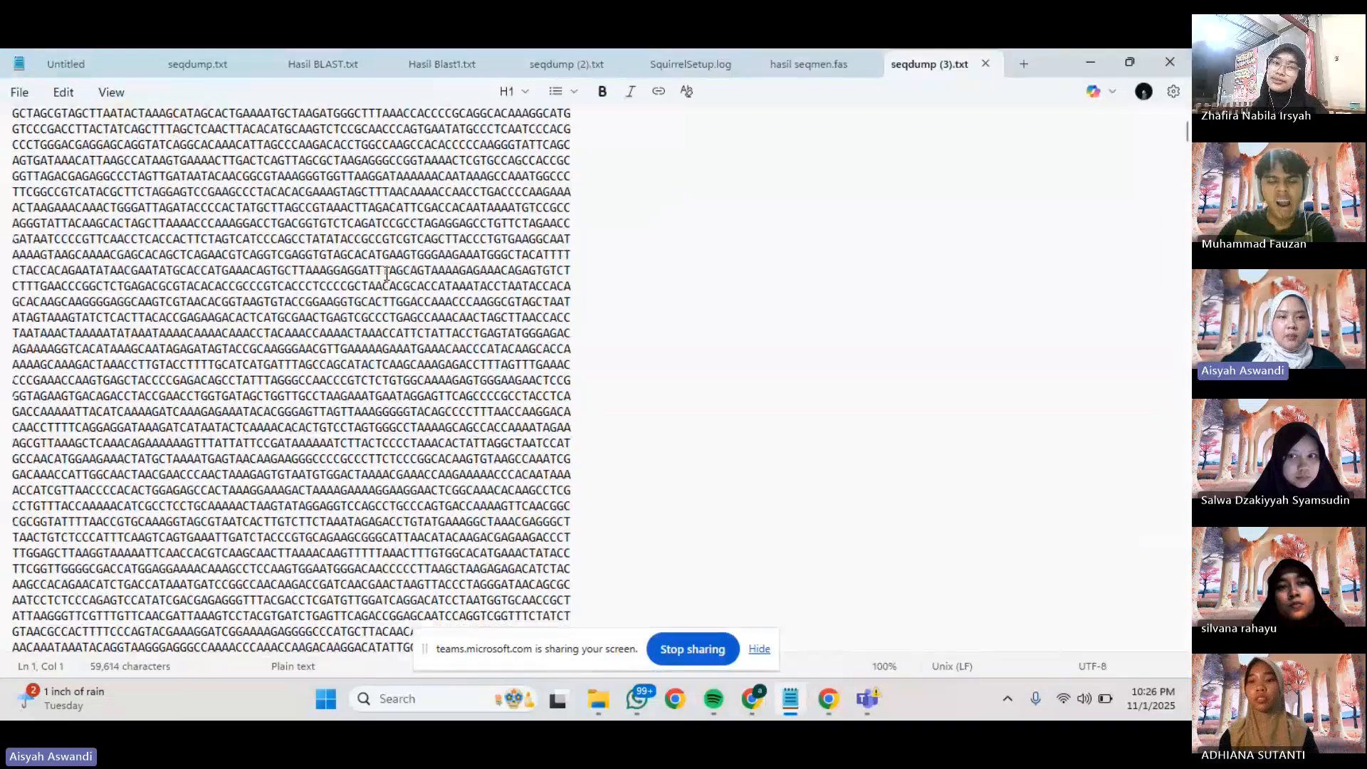
scroll(386, 275, up, 1)
scroll(386, 274, down, 20)
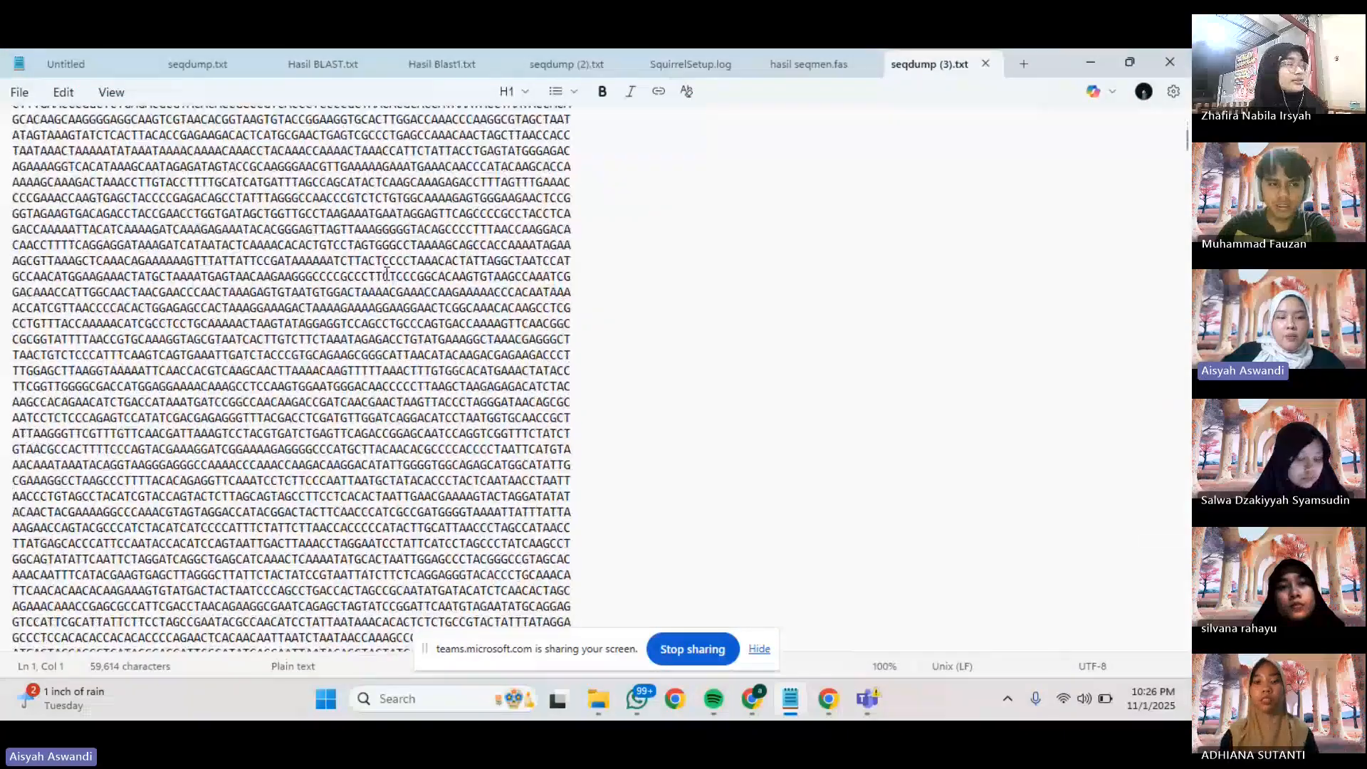
scroll(386, 274, down, 15)
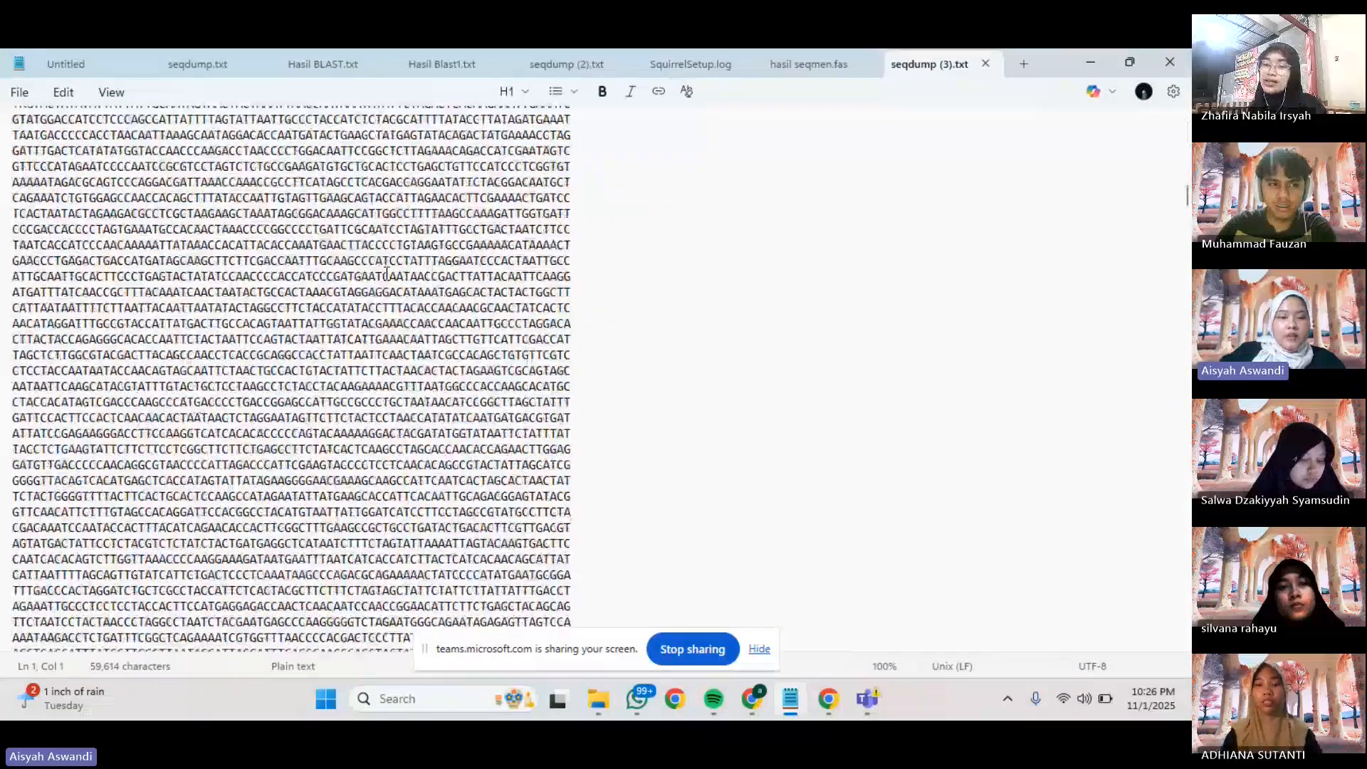
scroll(386, 274, down, 12)
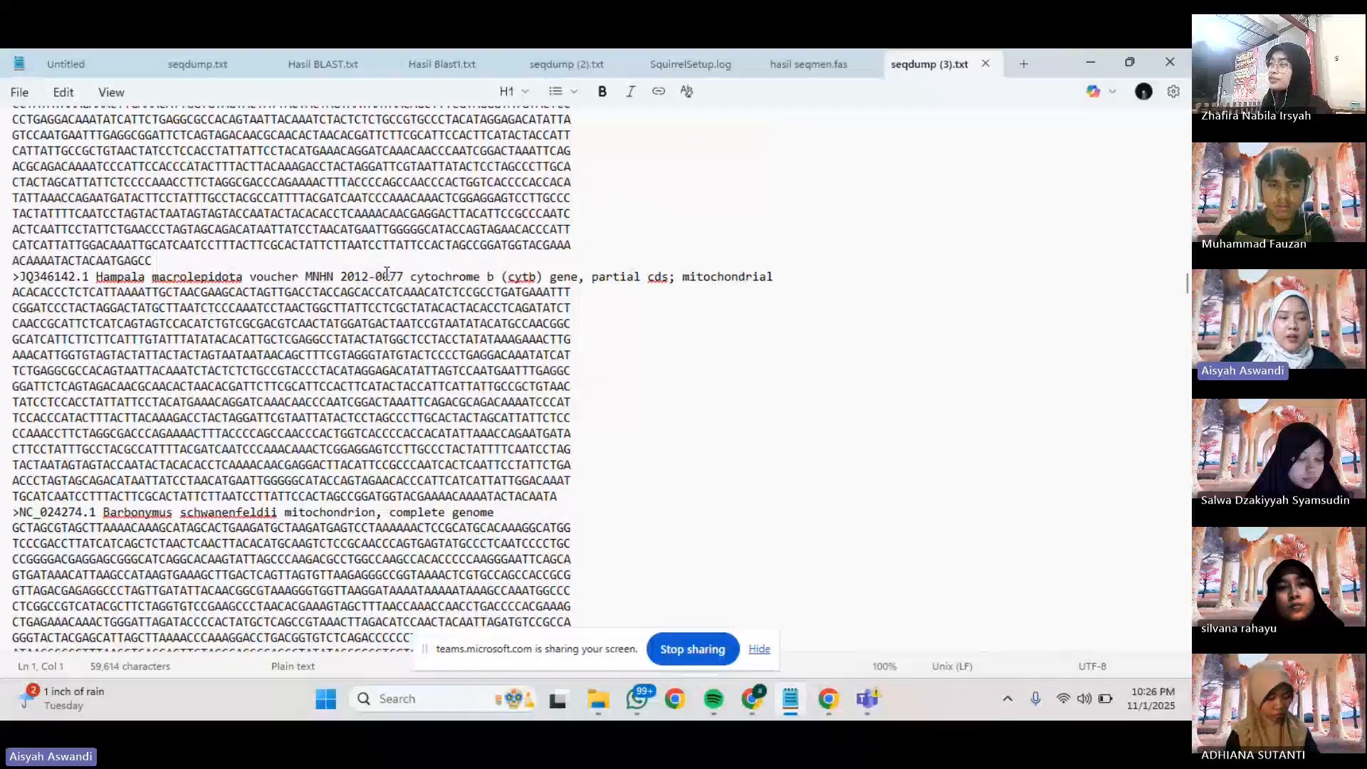
scroll(386, 274, down, 15)
scroll(386, 274, down, 15)
scroll(387, 274, down, 10)
scroll(387, 274, up, 12)
scroll(387, 274, down, 1)
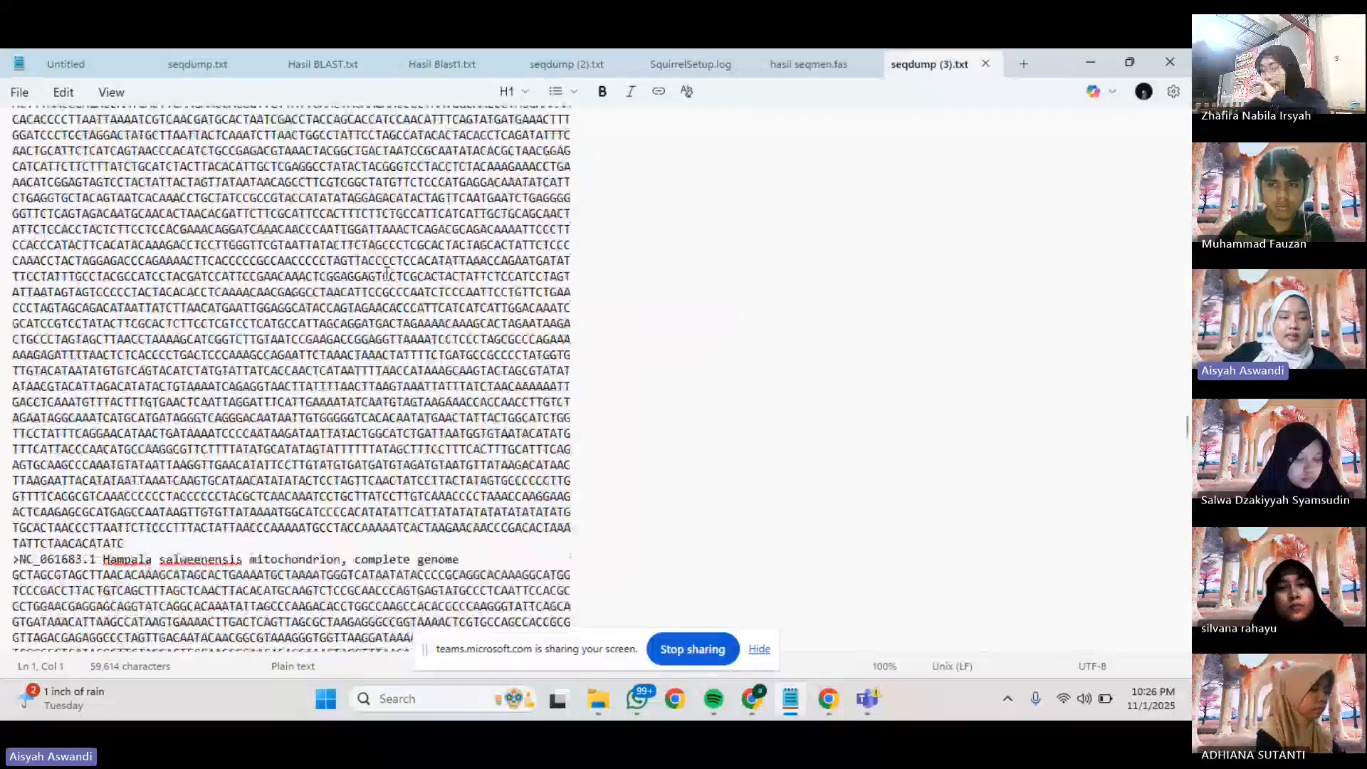
scroll(387, 274, down, 7)
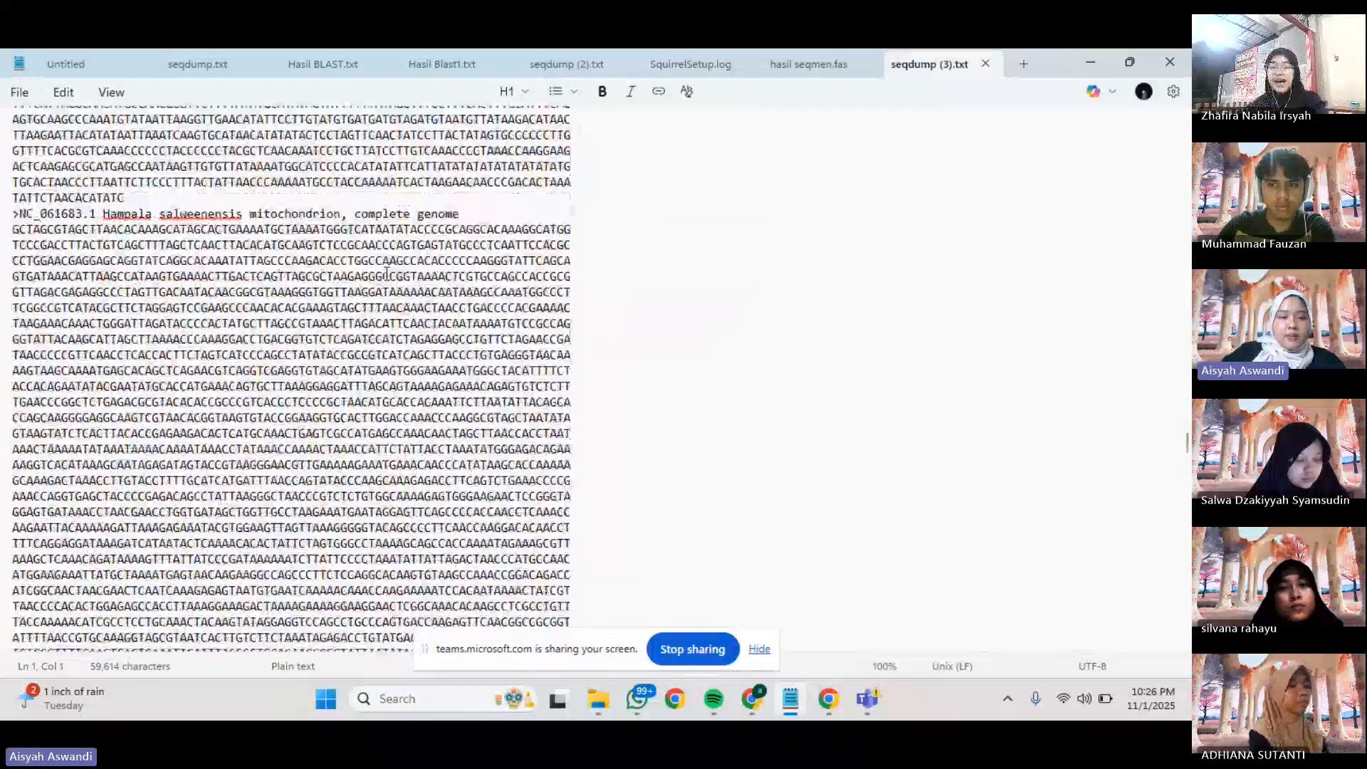
scroll(386, 274, down, 2)
Switch to the Teams meeting in the browser and stop sharing the screen.
key(alt+Tab)
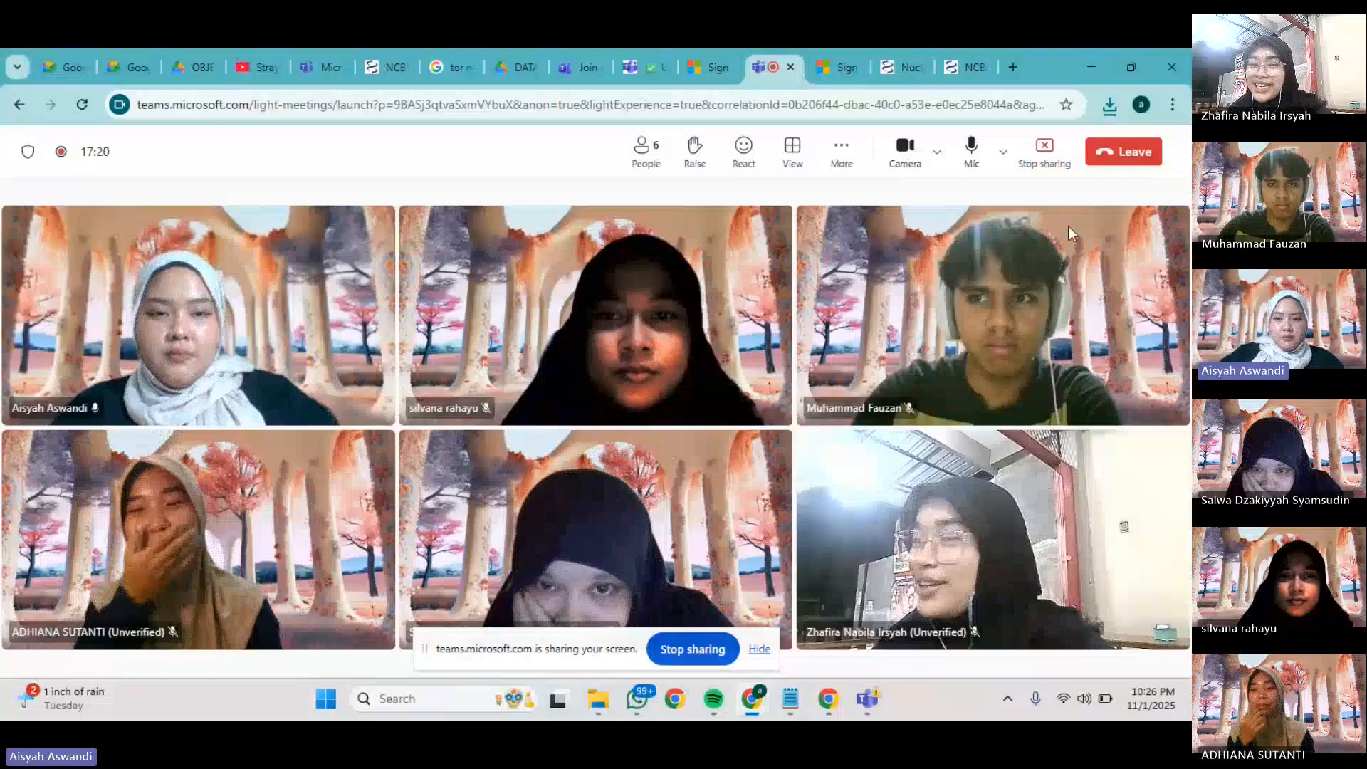
click(1045, 149)
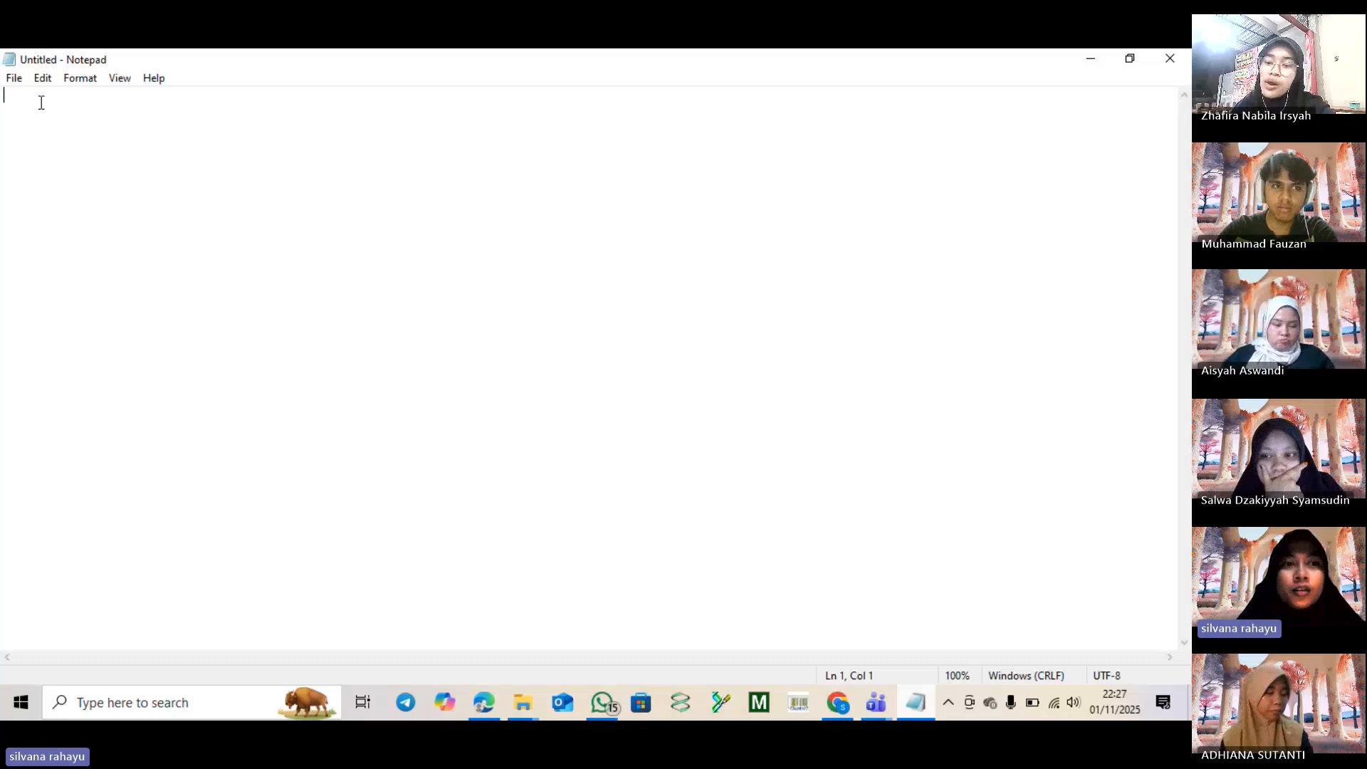
Open the text file seqdump (2) from the Data 2 folder inside DATA PRAK in Notepad.
click(13, 79)
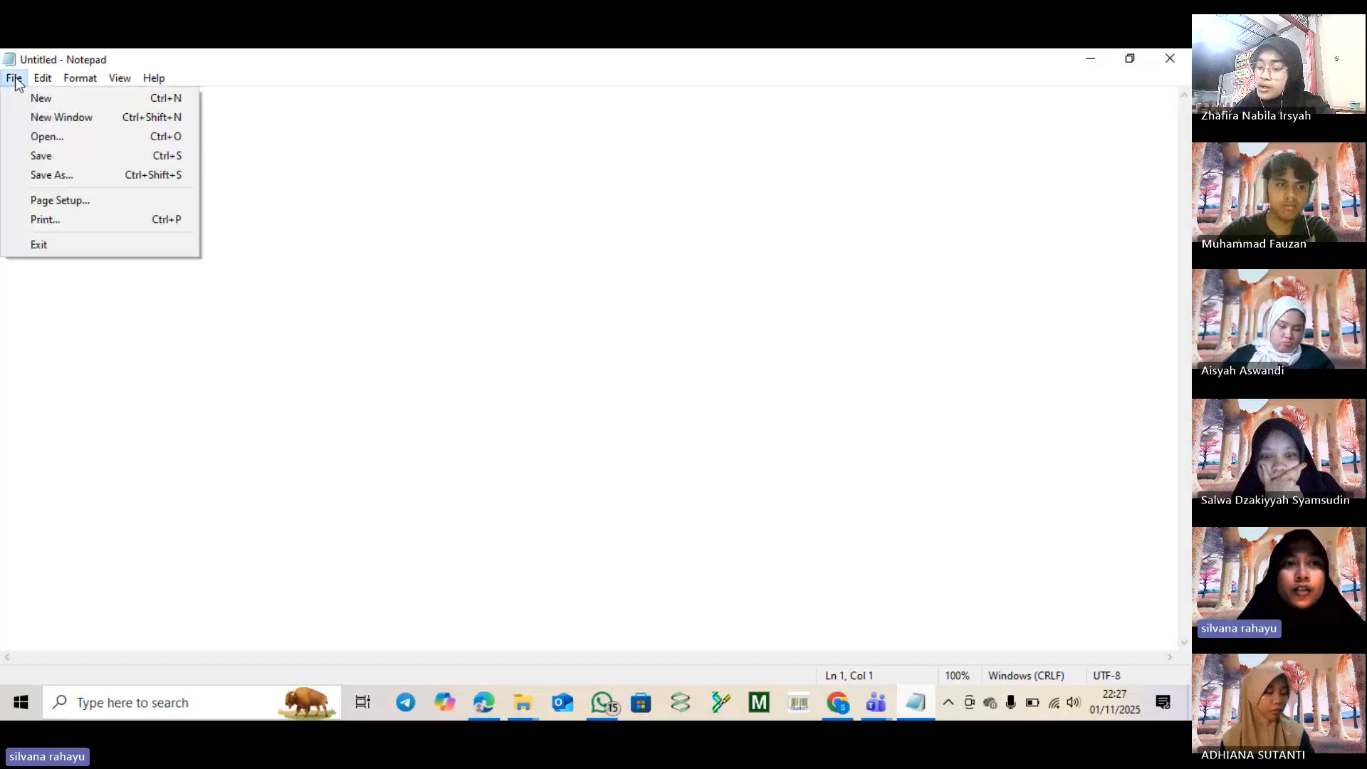
click(61, 140)
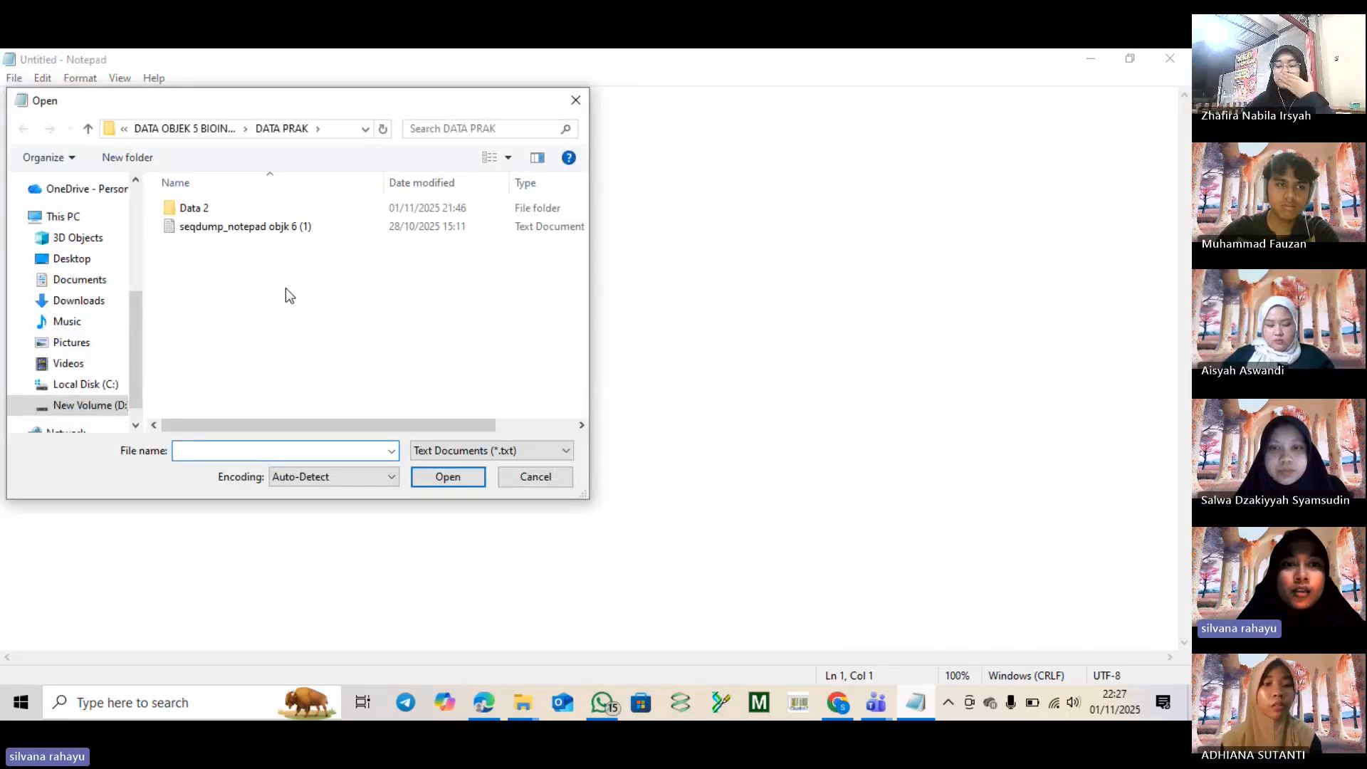
click(229, 213)
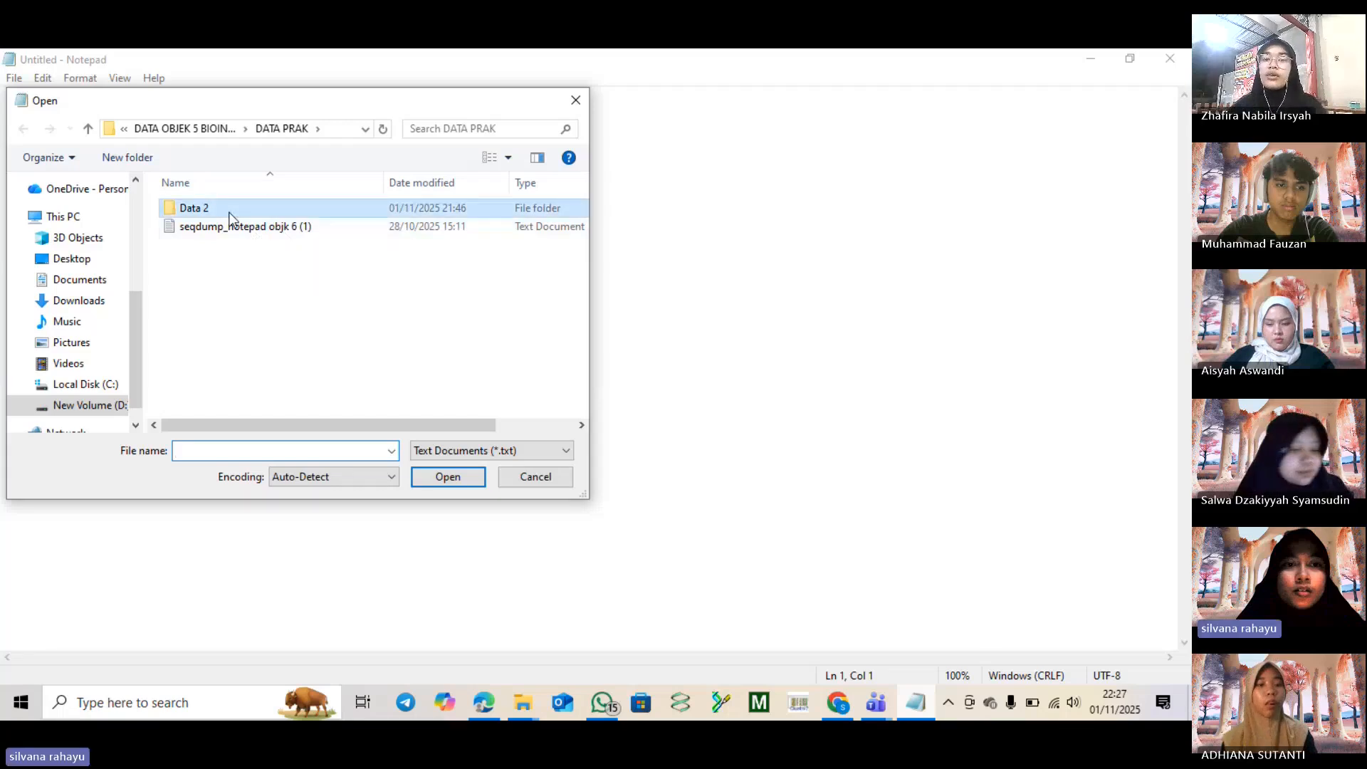
double_click(229, 215)
click(238, 228)
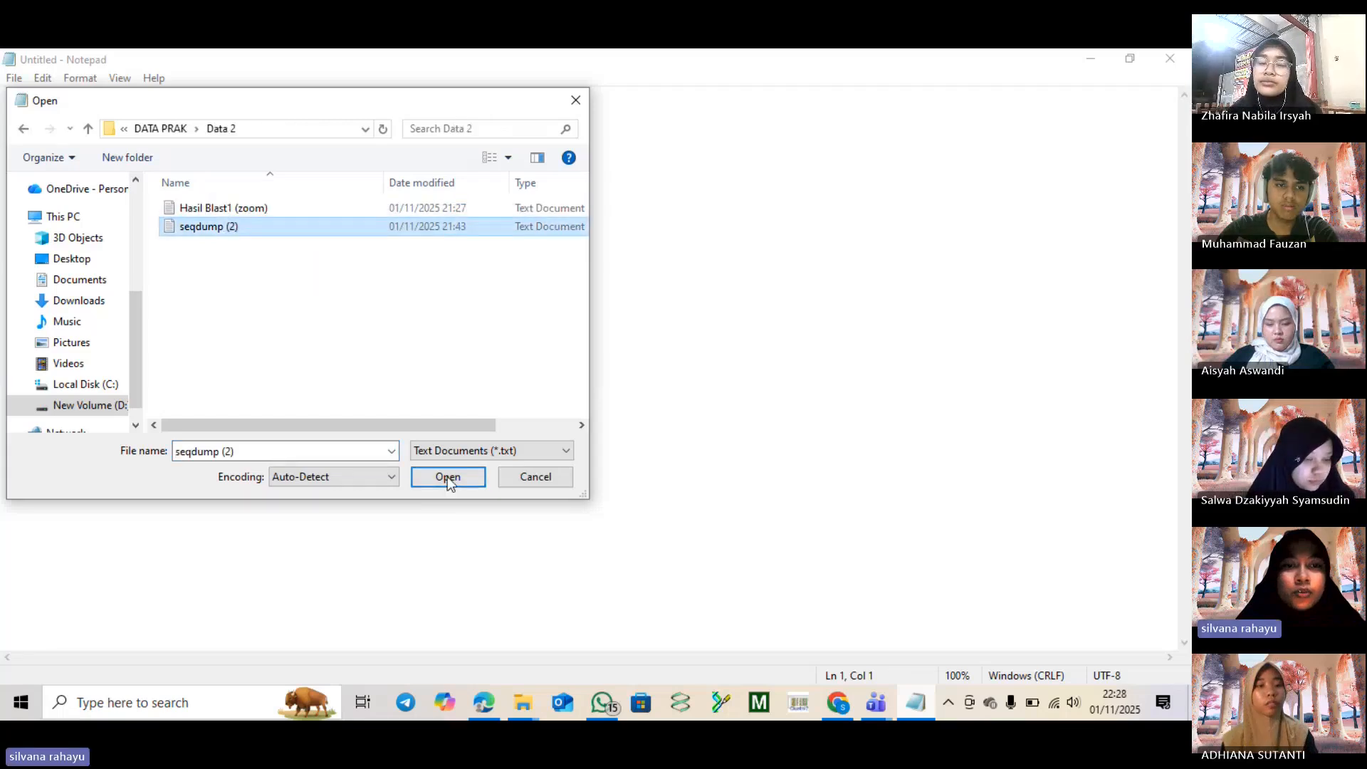
click(447, 476)
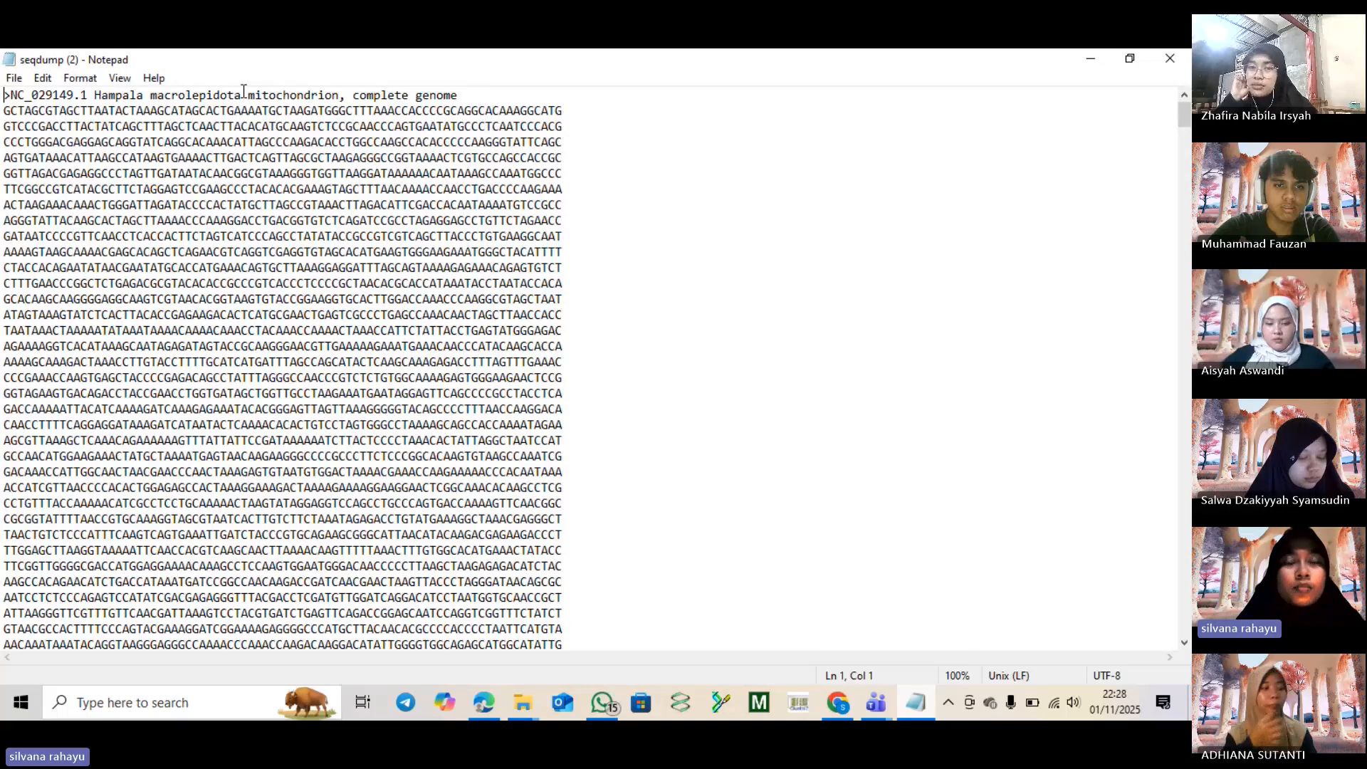
Examine the parts of the first FASTA header: the ">" sign, the accession number and the species name.
click(11, 95)
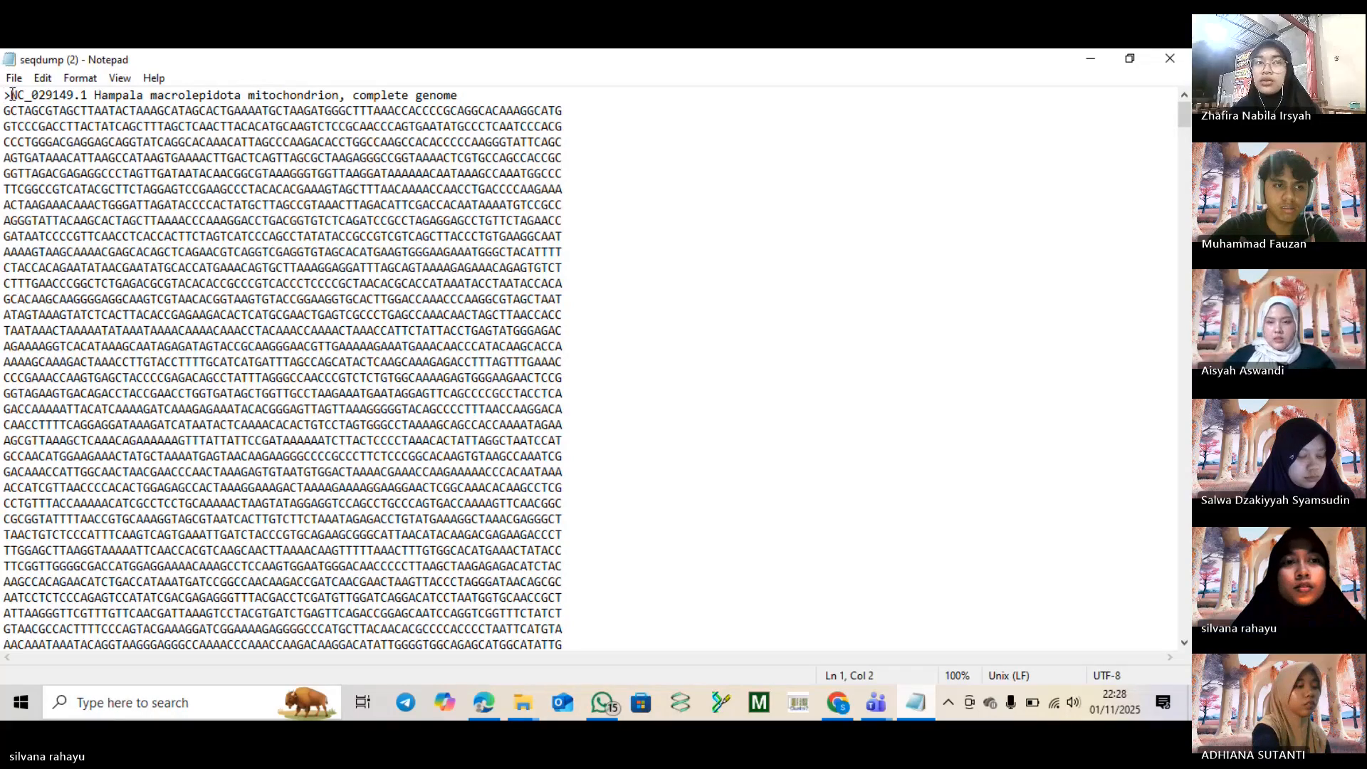
drag(7, 94, 2, 95)
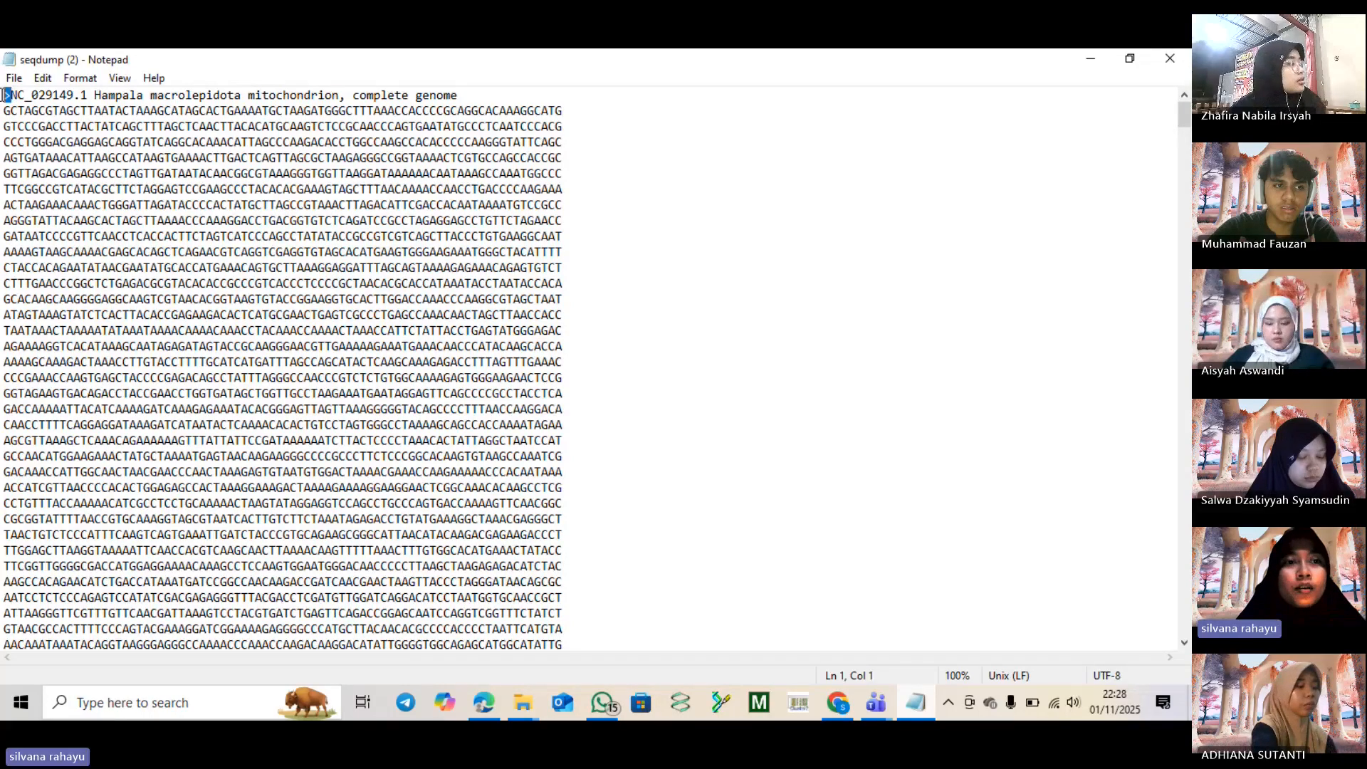
click(24, 95)
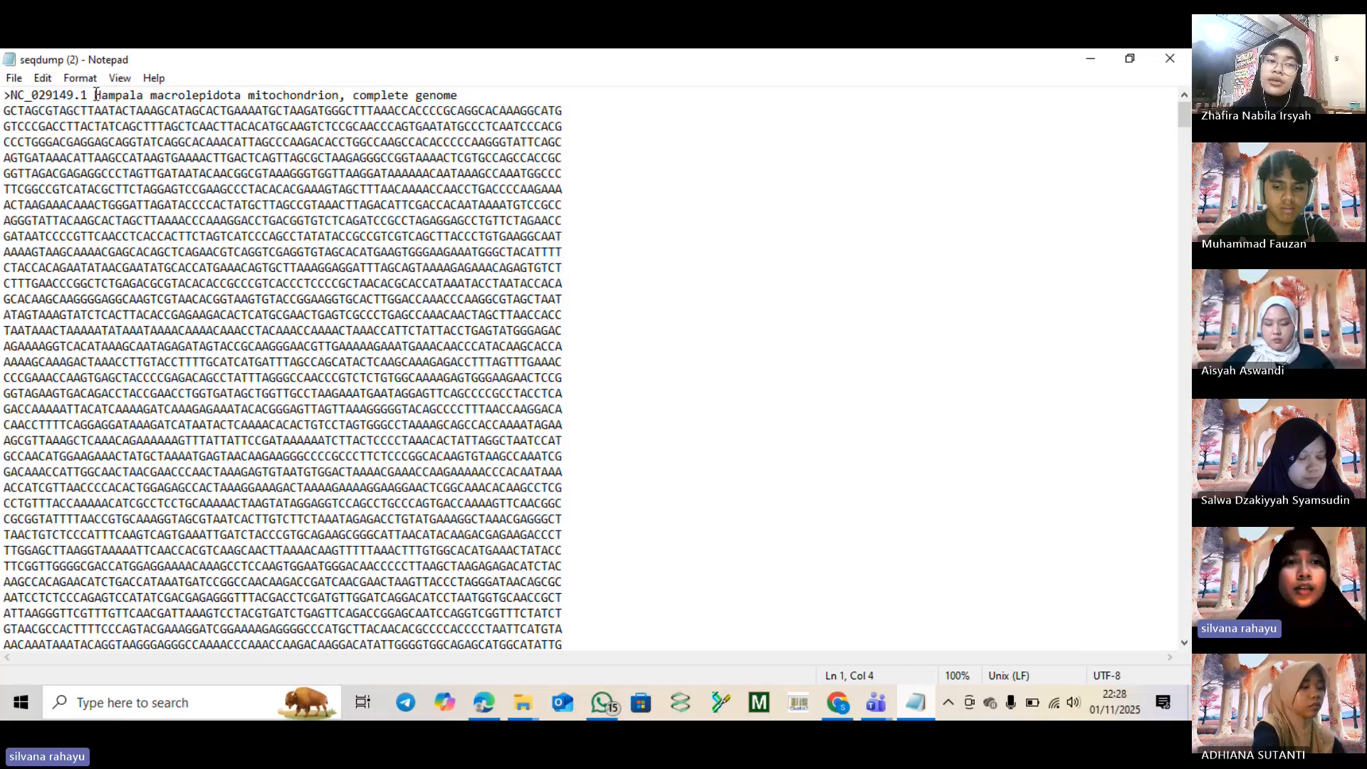
drag(96, 95, 271, 95)
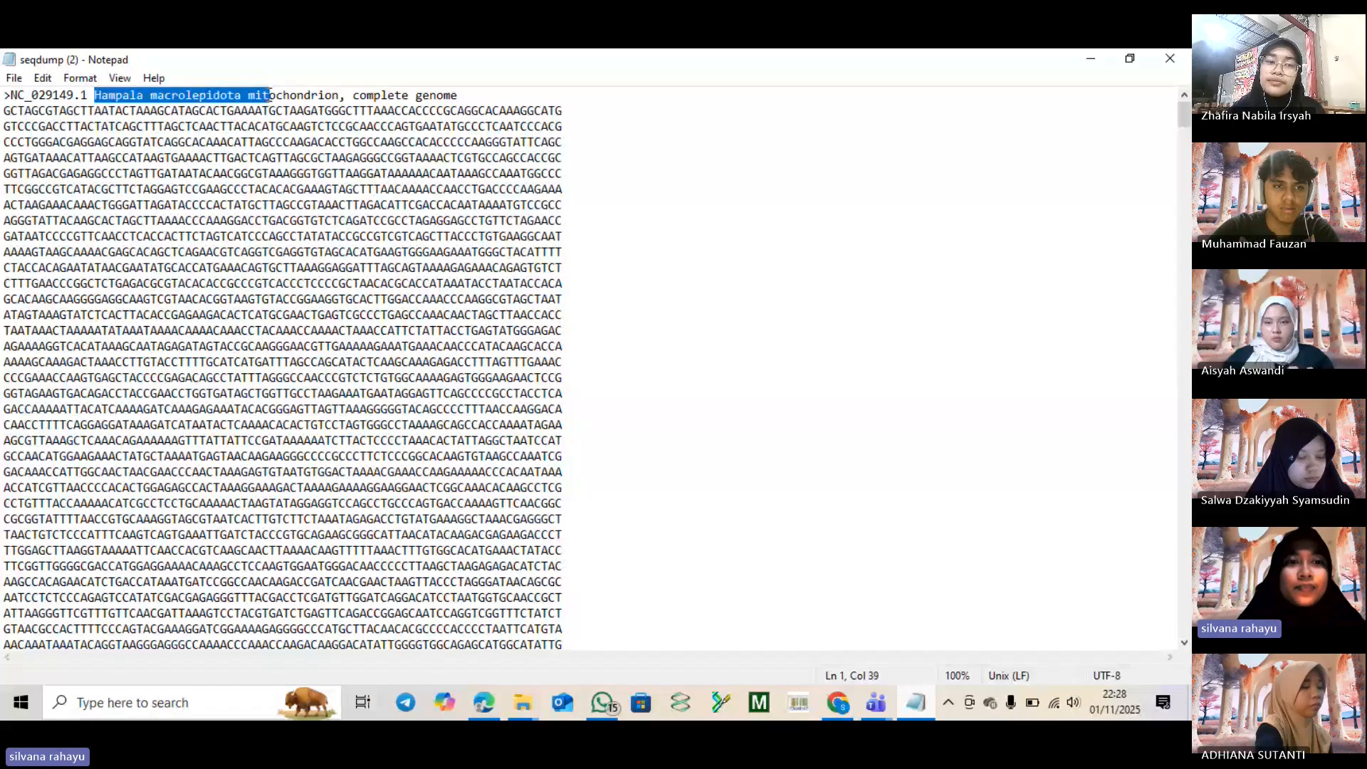
drag(271, 95, 243, 100)
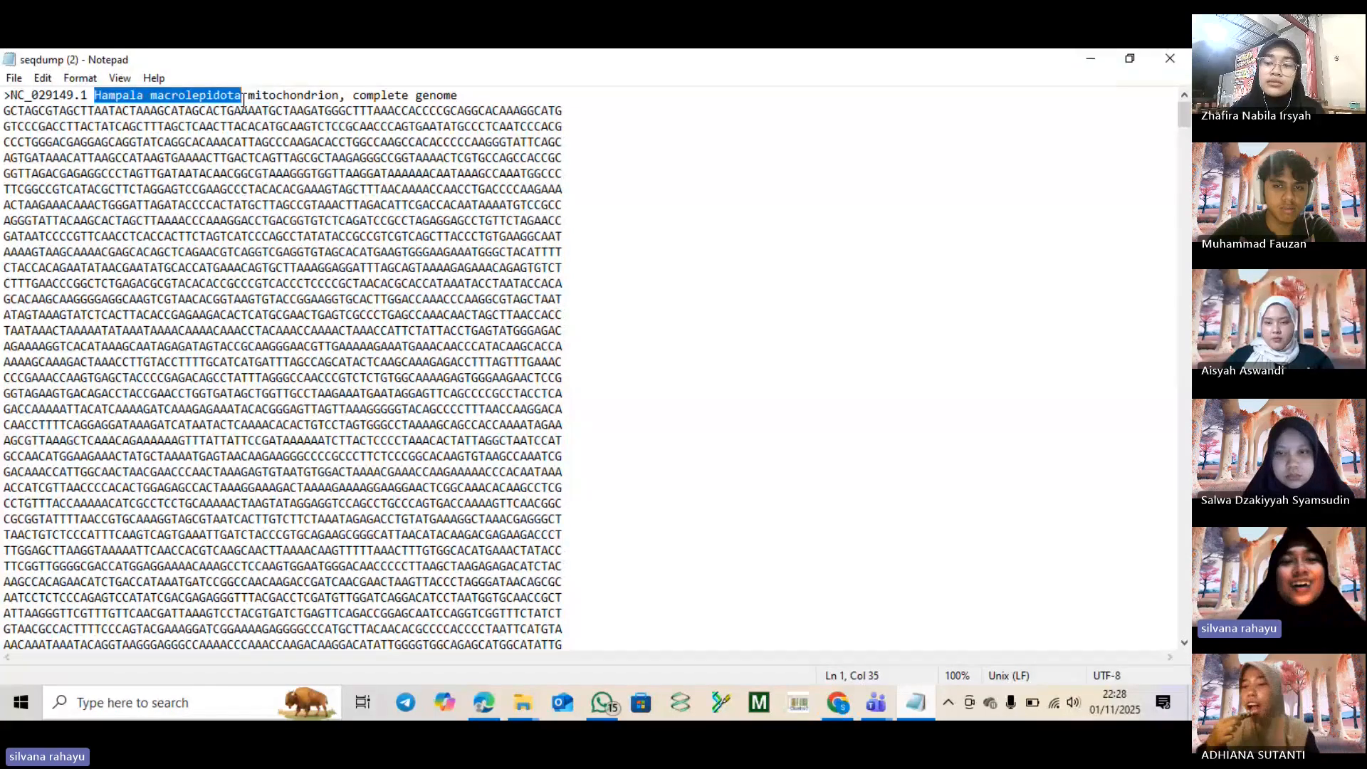
click(374, 189)
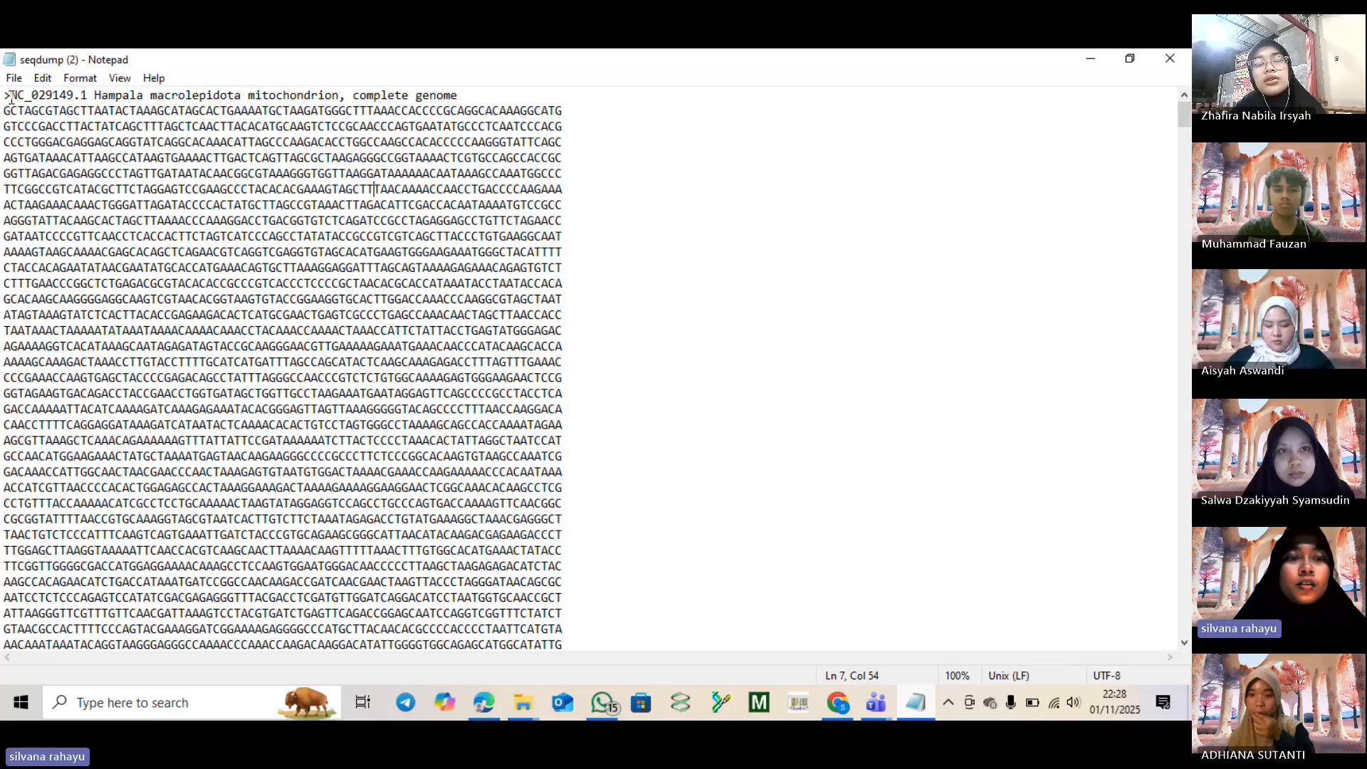
drag(13, 94, 93, 89)
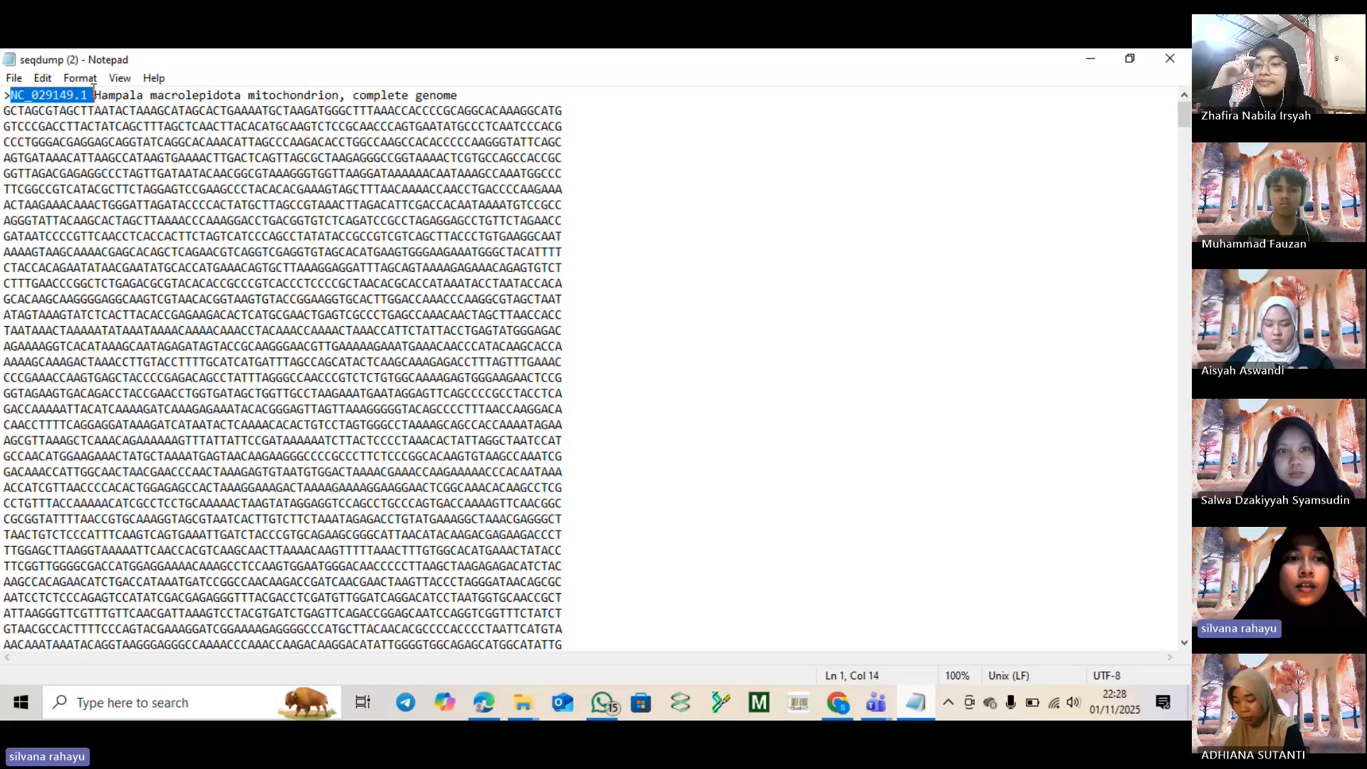
click(14, 112)
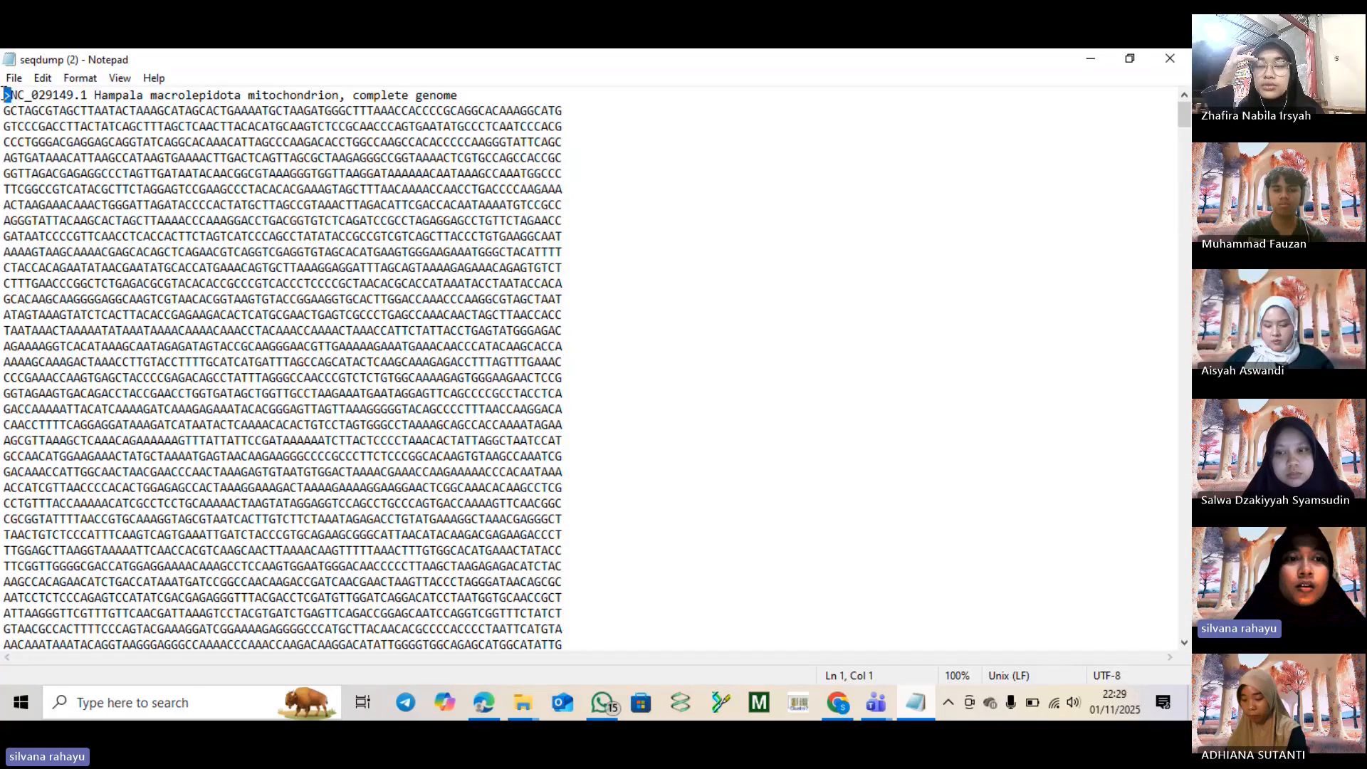
click(26, 109)
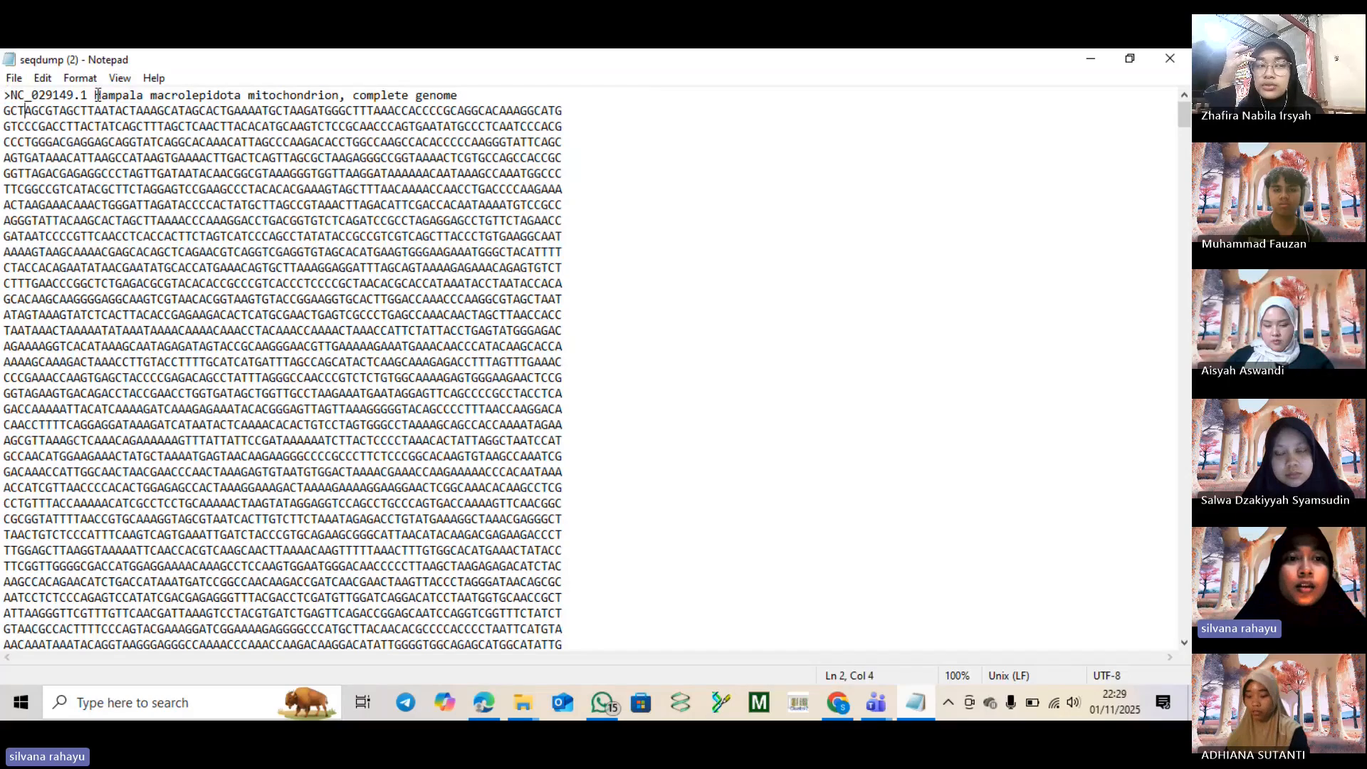
drag(97, 95, 242, 94)
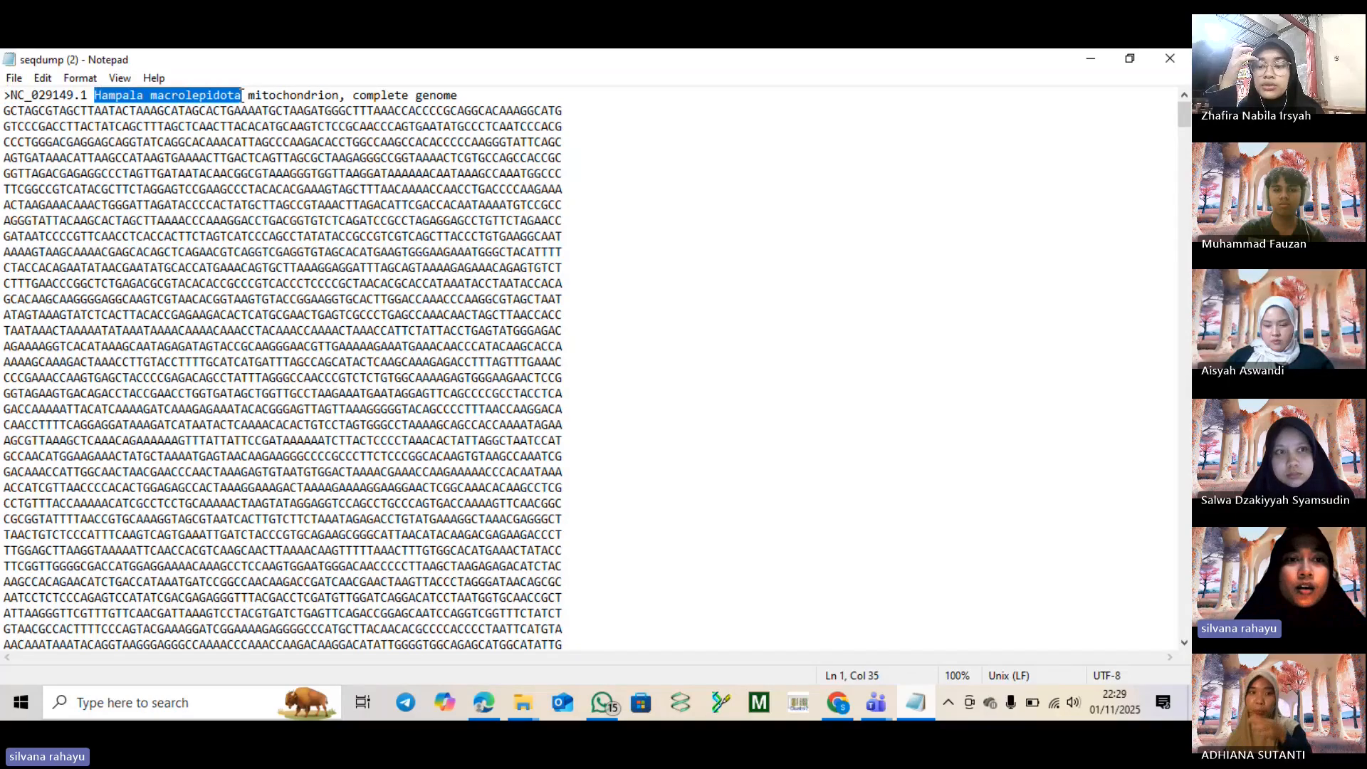
Shorten the first header to ">Hampala macrolepidota" by deleting the accession NC_029149.1 and "mitochondrion, complete genome".
click(95, 94)
drag(94, 95, 10, 96)
key(Delete)
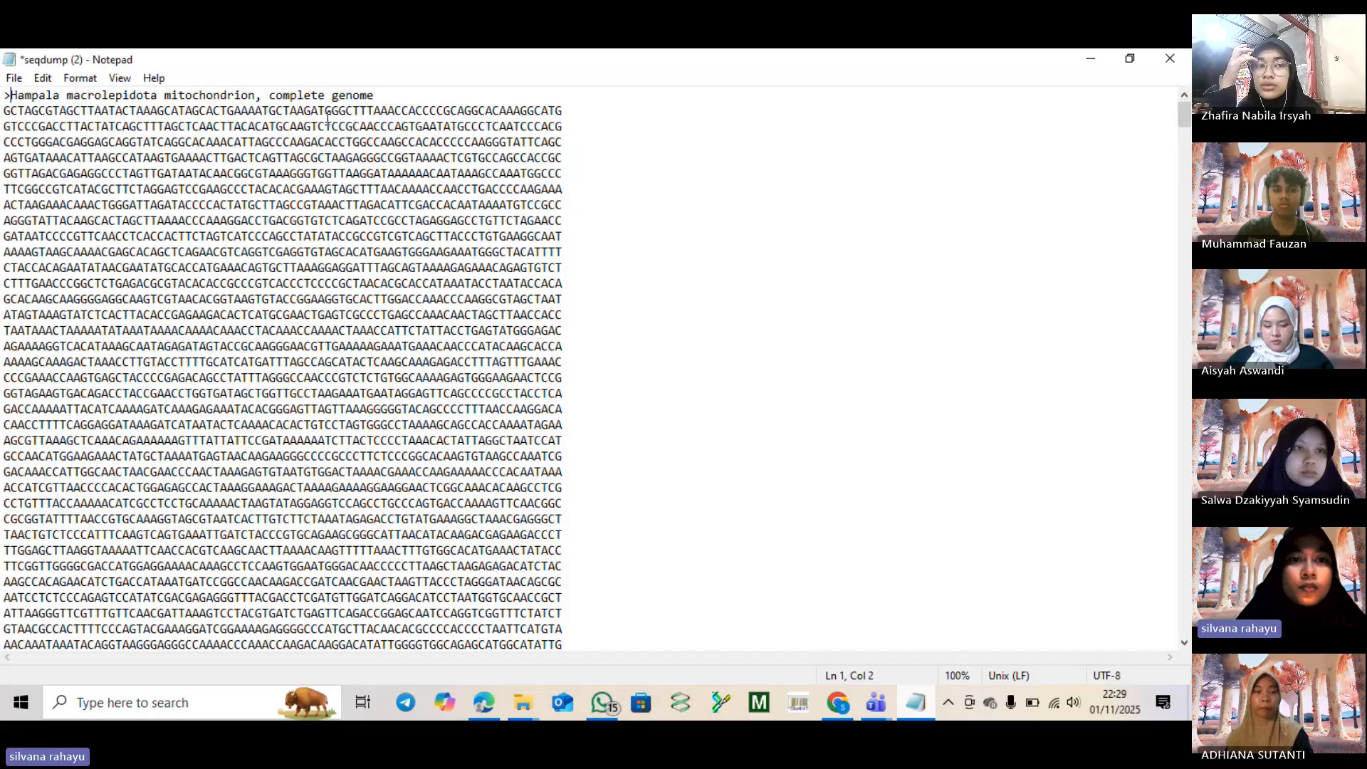
click(377, 95)
drag(377, 95, 164, 94)
key(Delete)
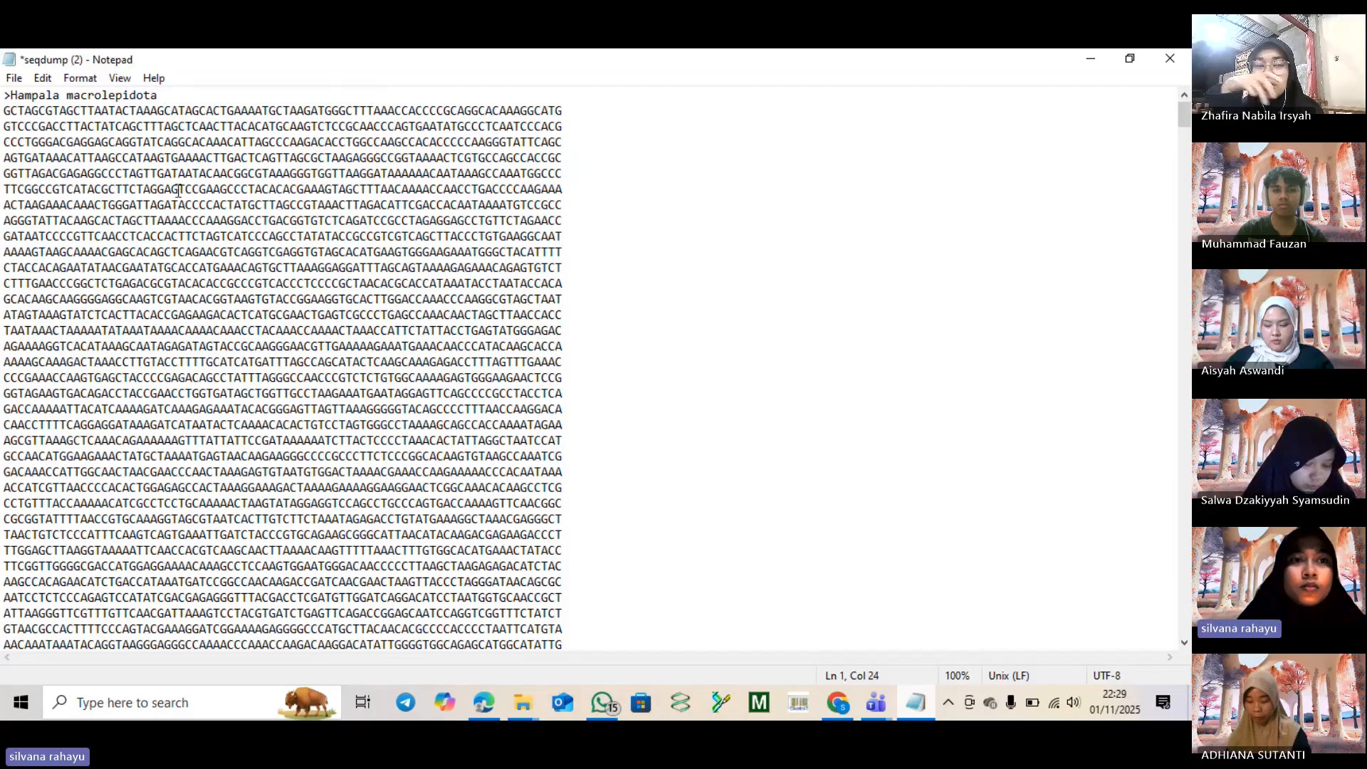
Reduce the JQ346142.1 header to ">Hampala macrolepidota" by deleting the voucher and gene description and the accession number.
scroll(178, 191, down, 1)
scroll(203, 125, down, 3)
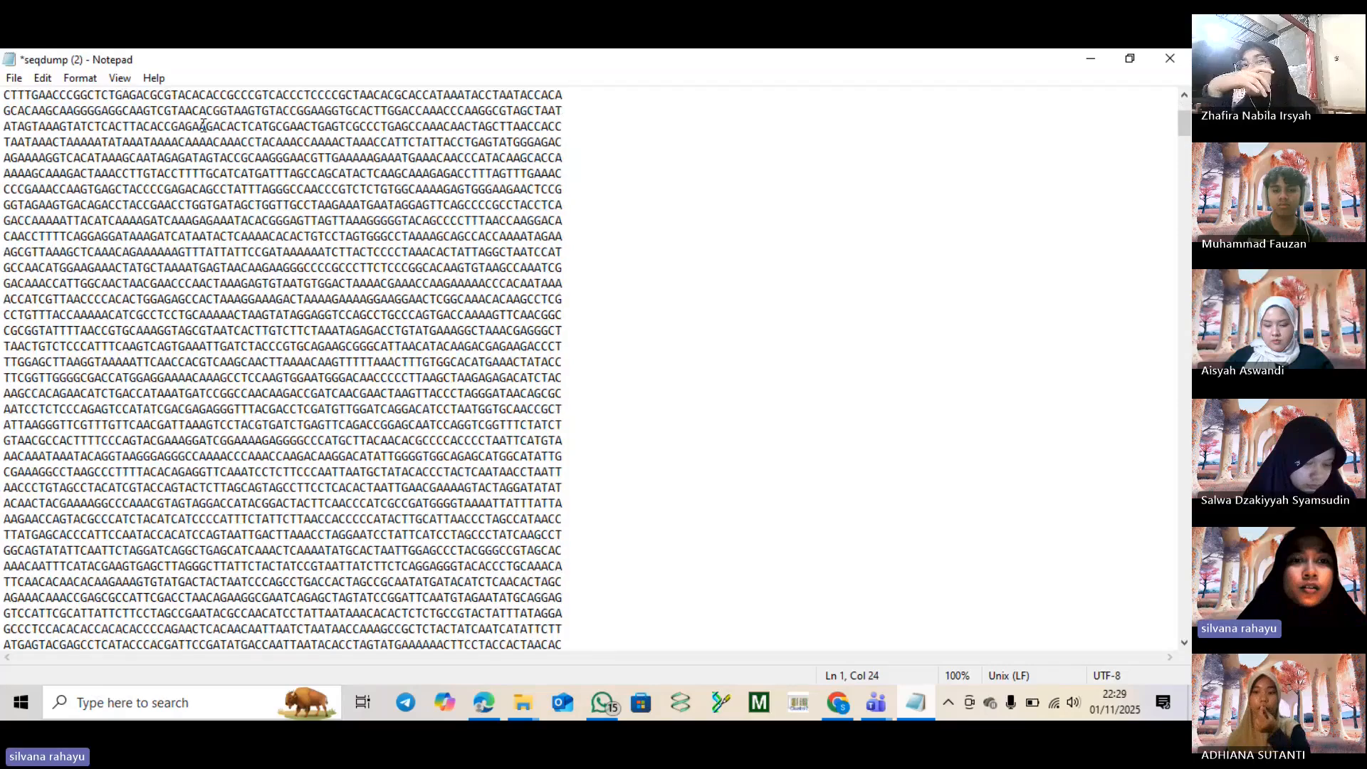
scroll(203, 126, down, 8)
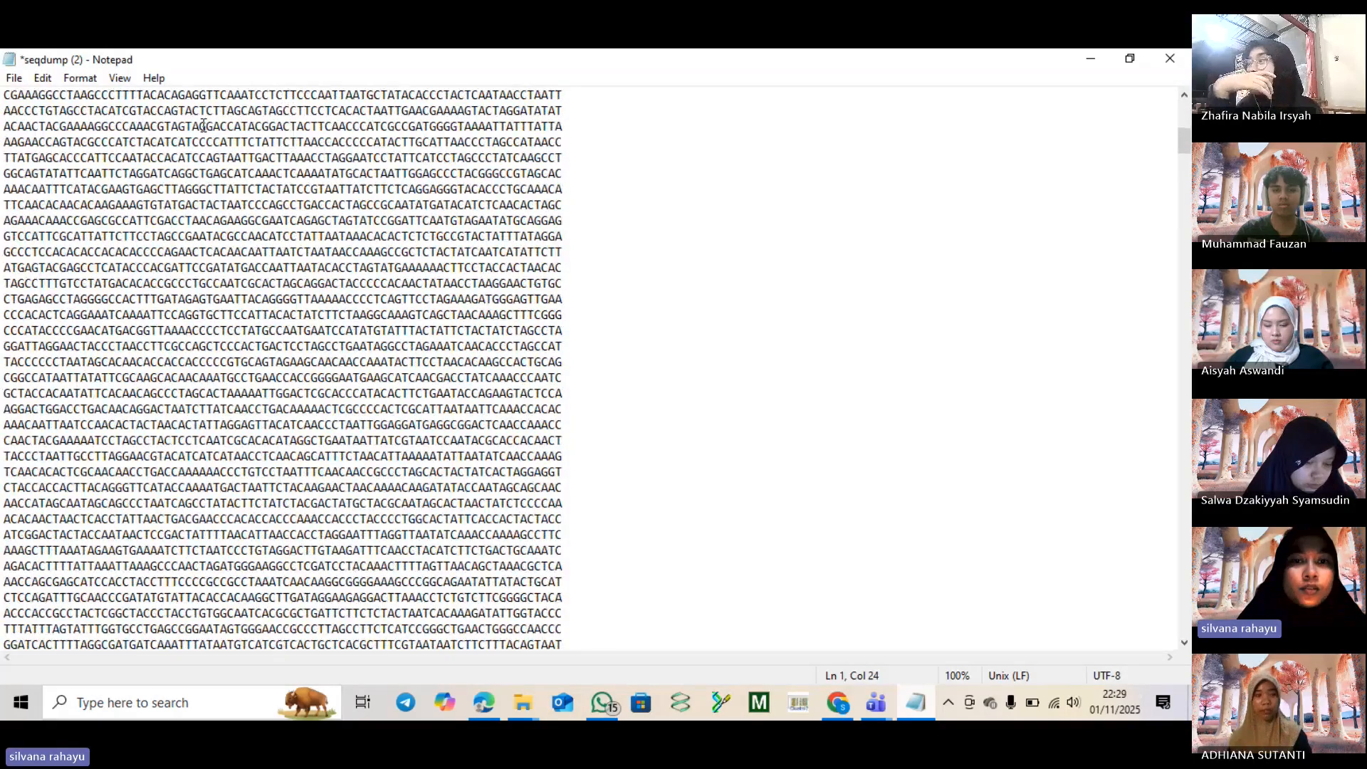
scroll(203, 125, down, 15)
scroll(203, 125, down, 10)
drag(5, 283, 766, 268)
click(802, 264)
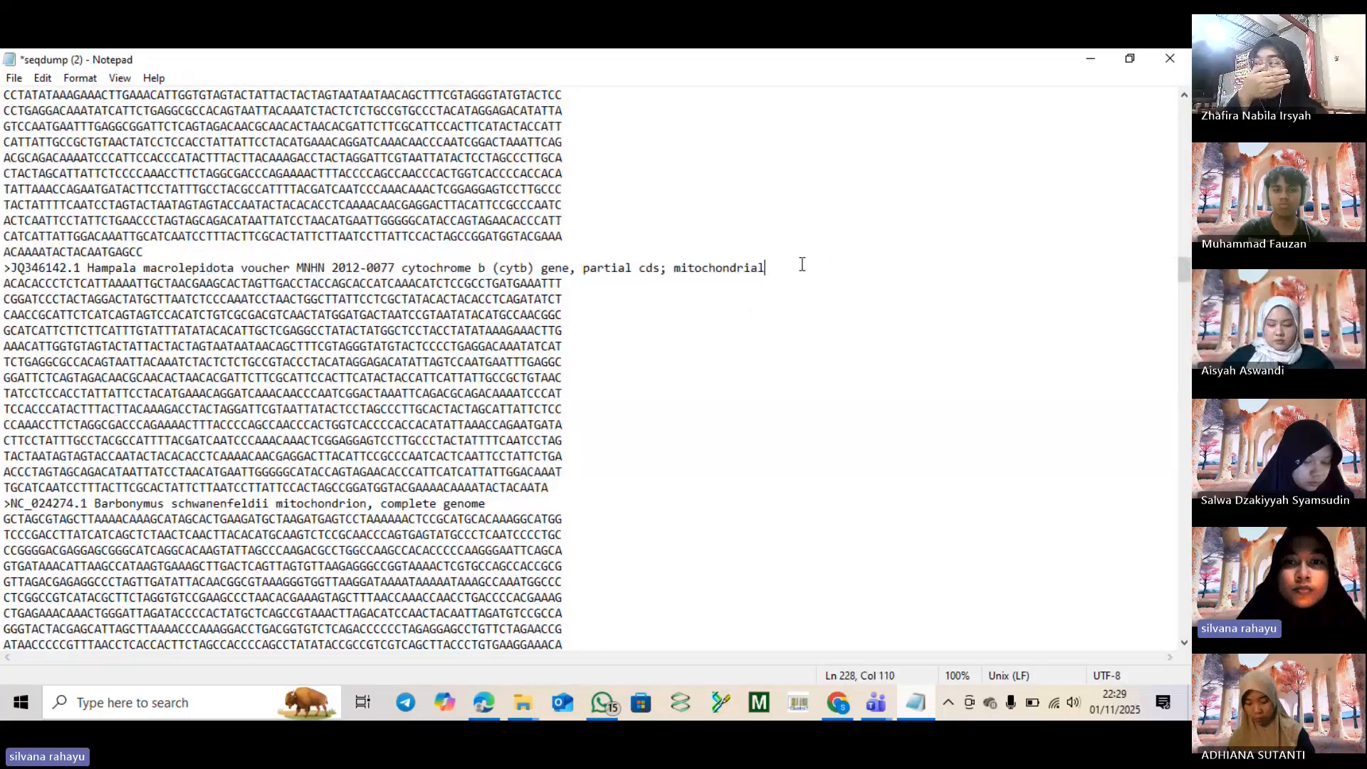
drag(802, 264, 243, 269)
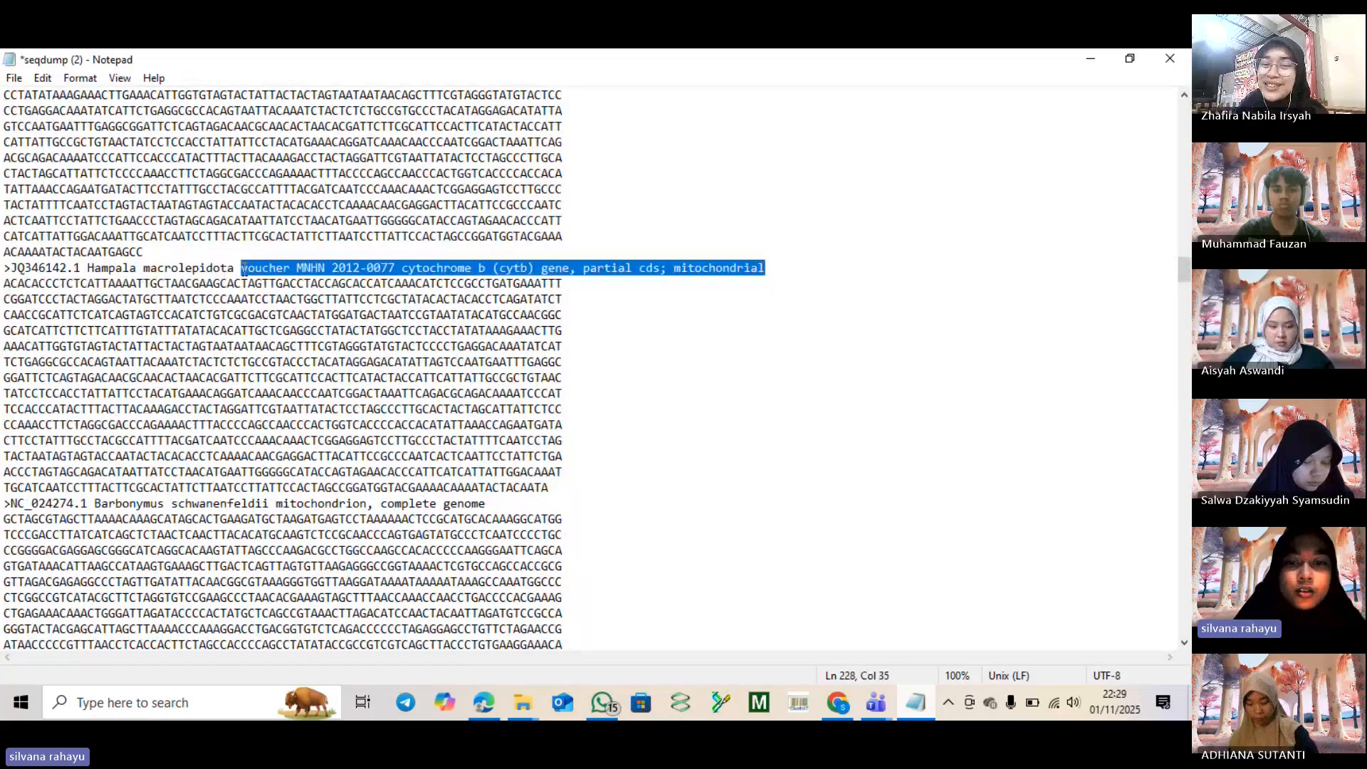
key(Delete)
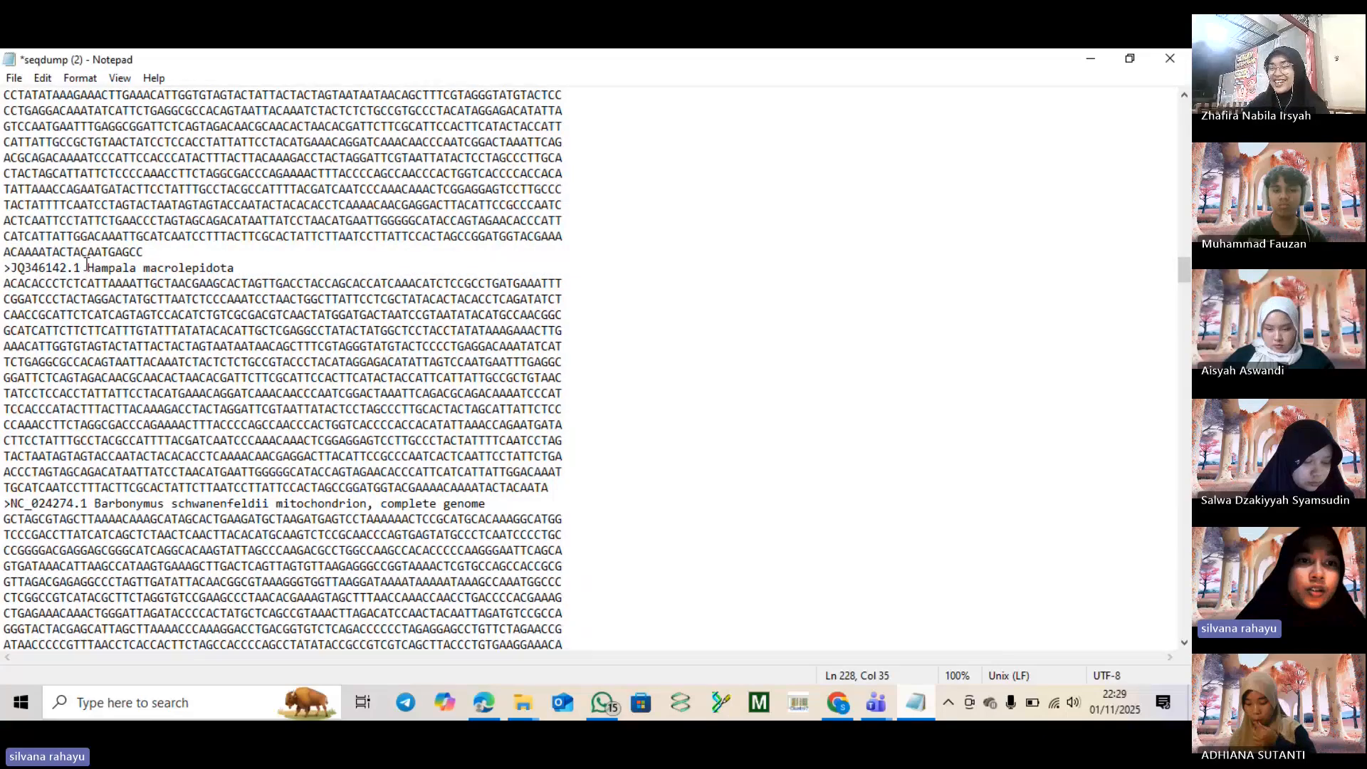
drag(87, 267, 12, 268)
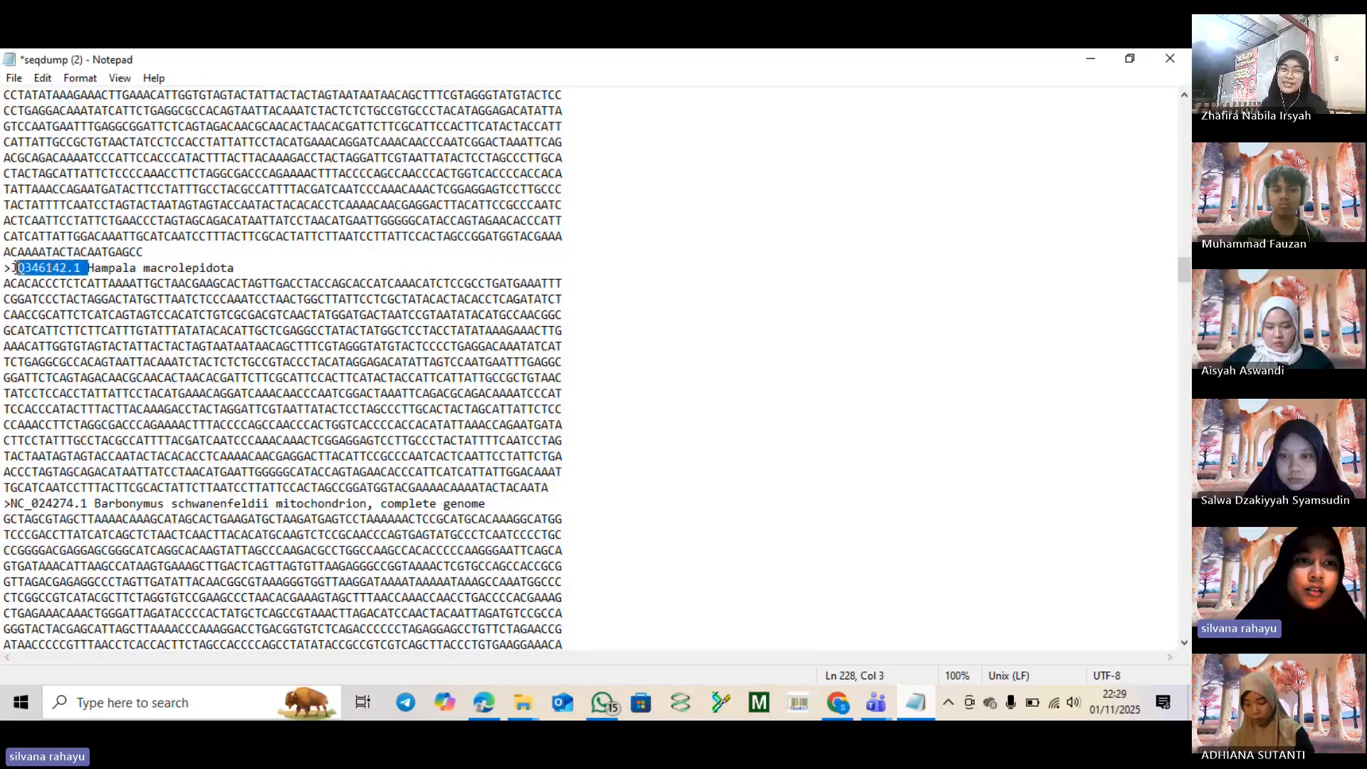
key(Delete)
Reduce the NC_024274.1 header to ">Barbonymus schwanenfeldii" by deleting "mitochondrion, complete genome" and the accession number.
scroll(514, 165, down, 7)
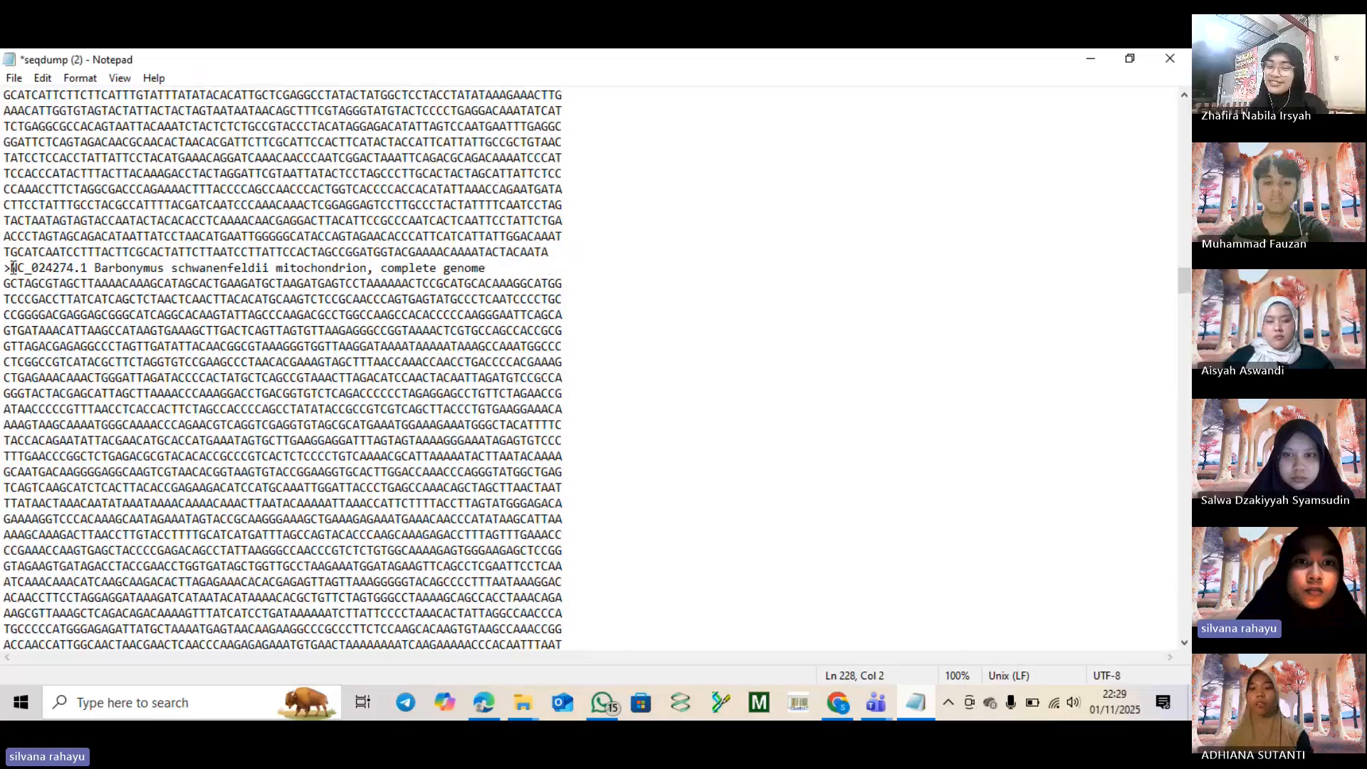
drag(514, 171, 274, 174)
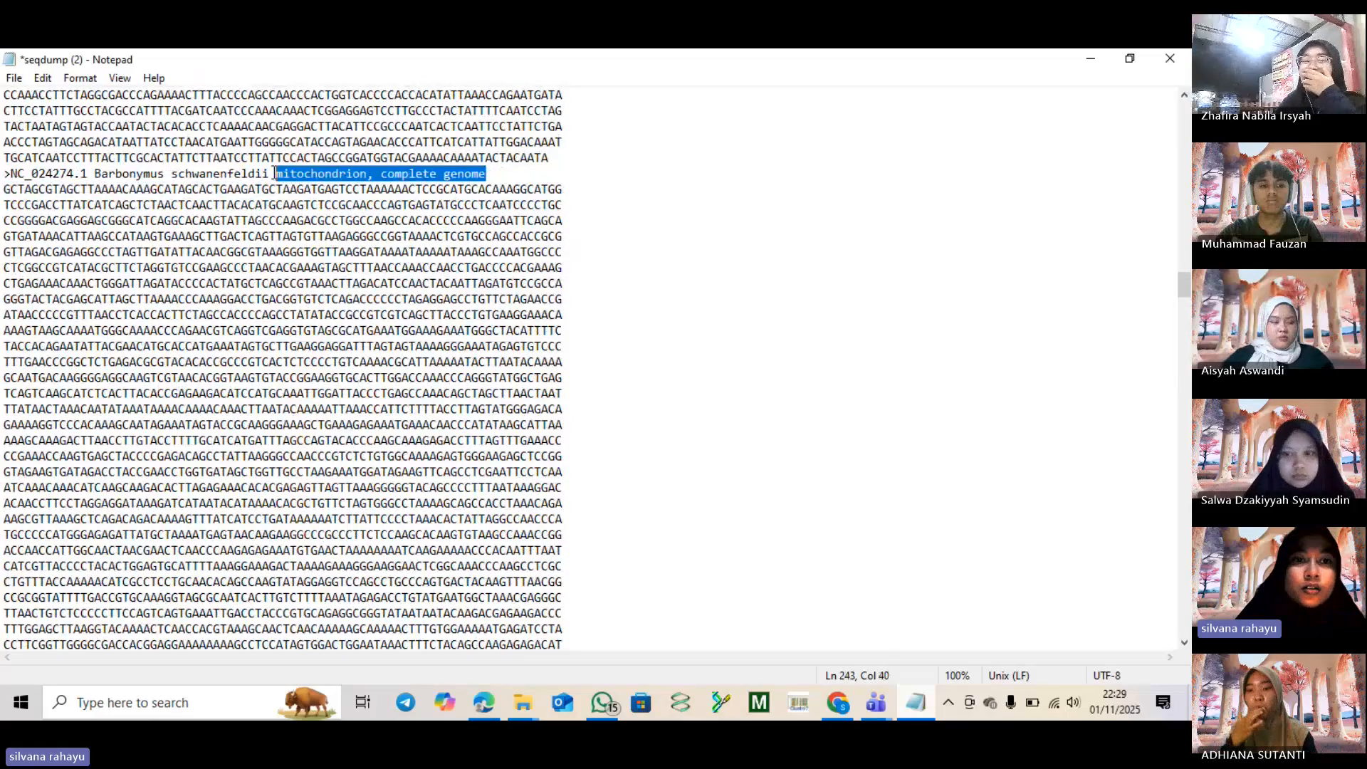
key(Delete)
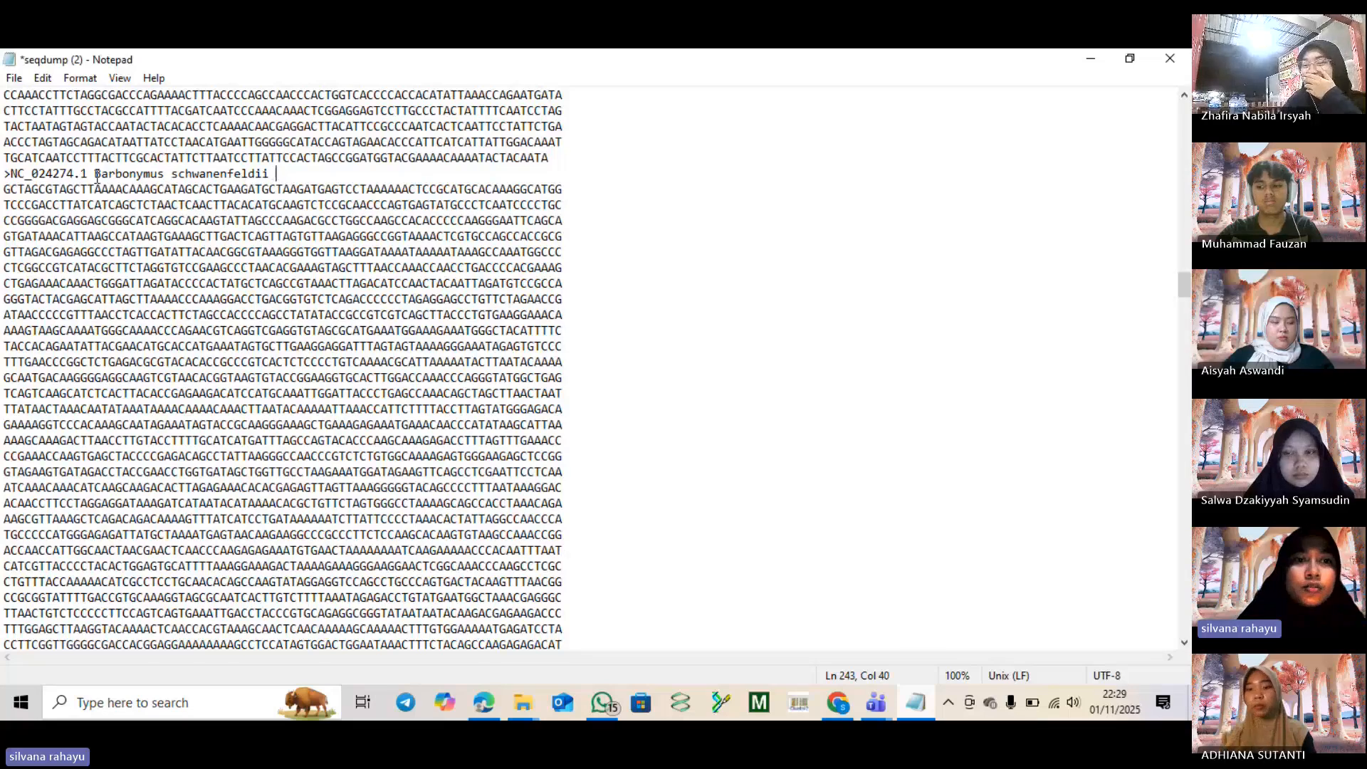
drag(93, 175, 10, 176)
key(Delete)
scroll(12, 179, down, 6)
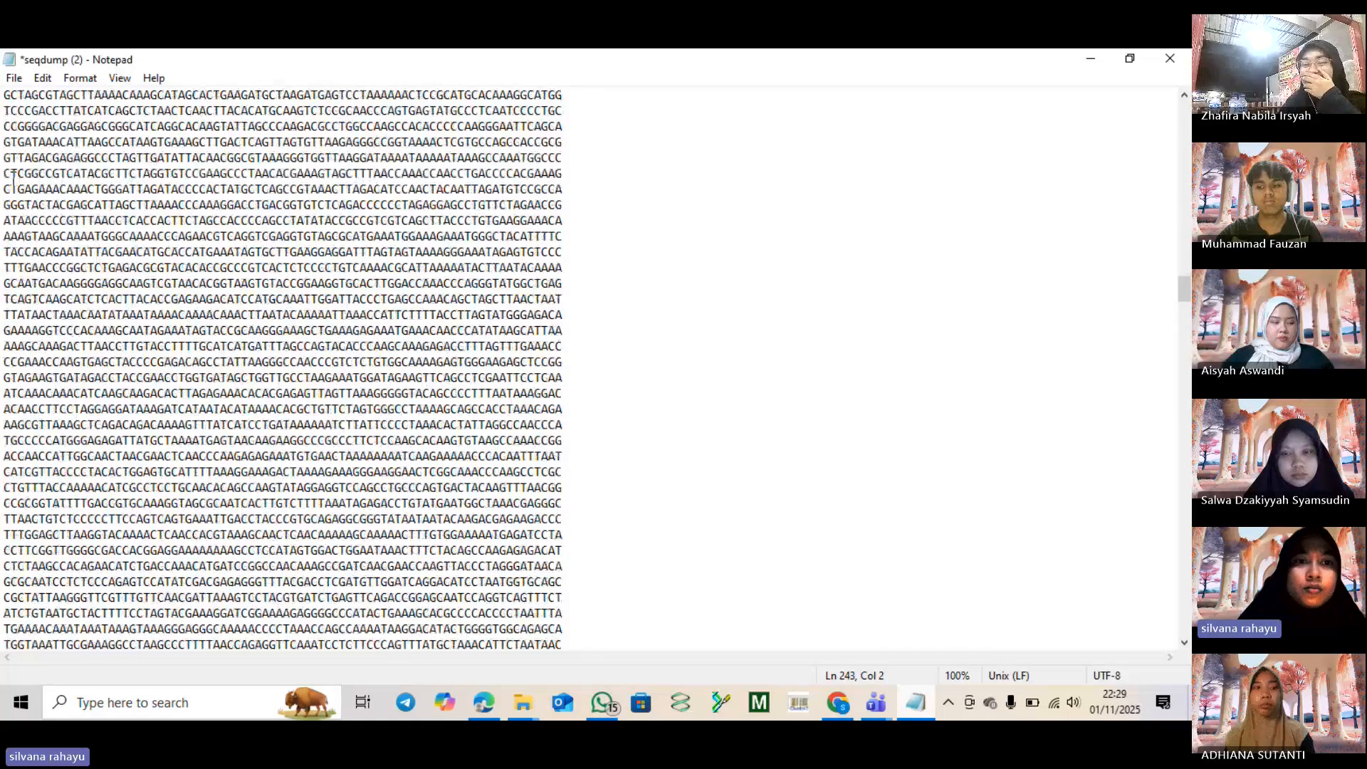
Reduce the Hampala salweenensis header to ">Hampala salweenensis" by deleting the trailing description and the accession number.
scroll(13, 179, down, 6)
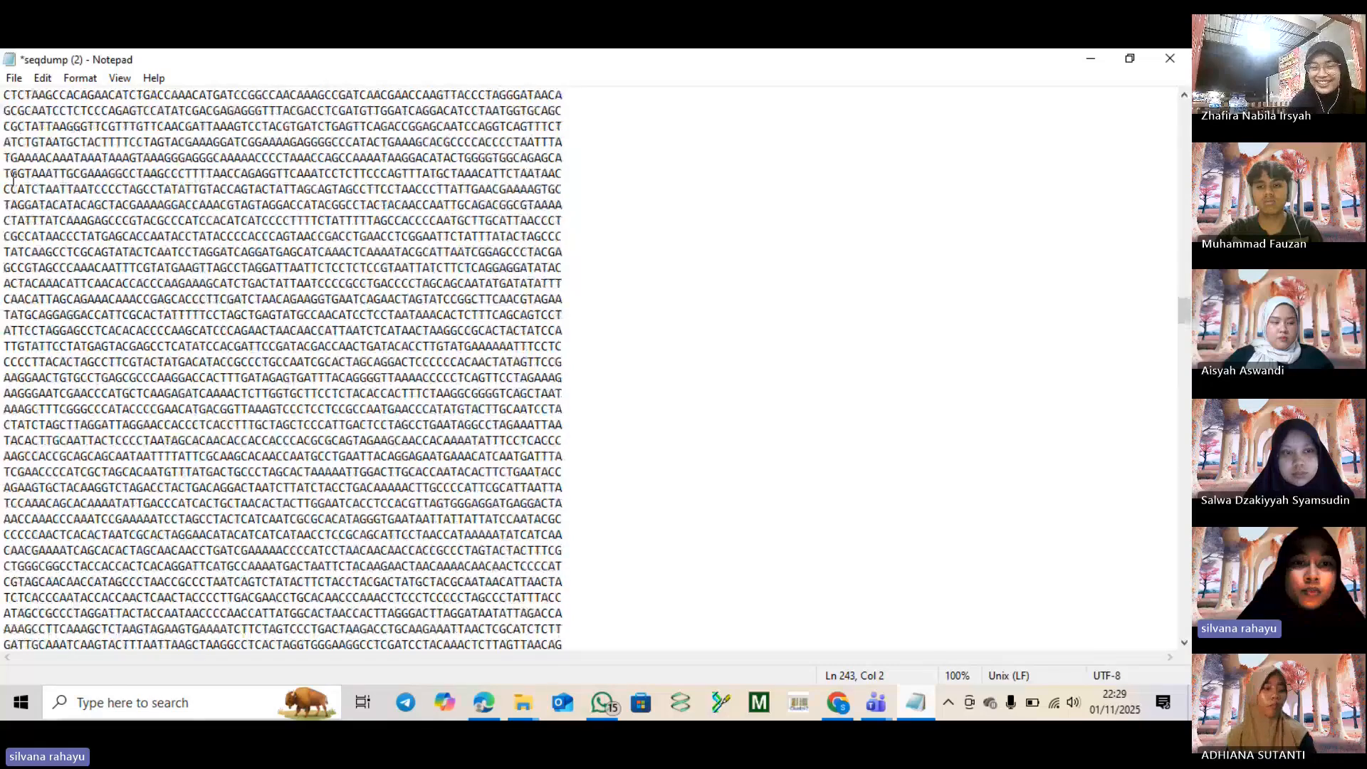
scroll(13, 180, down, 7)
scroll(13, 179, down, 20)
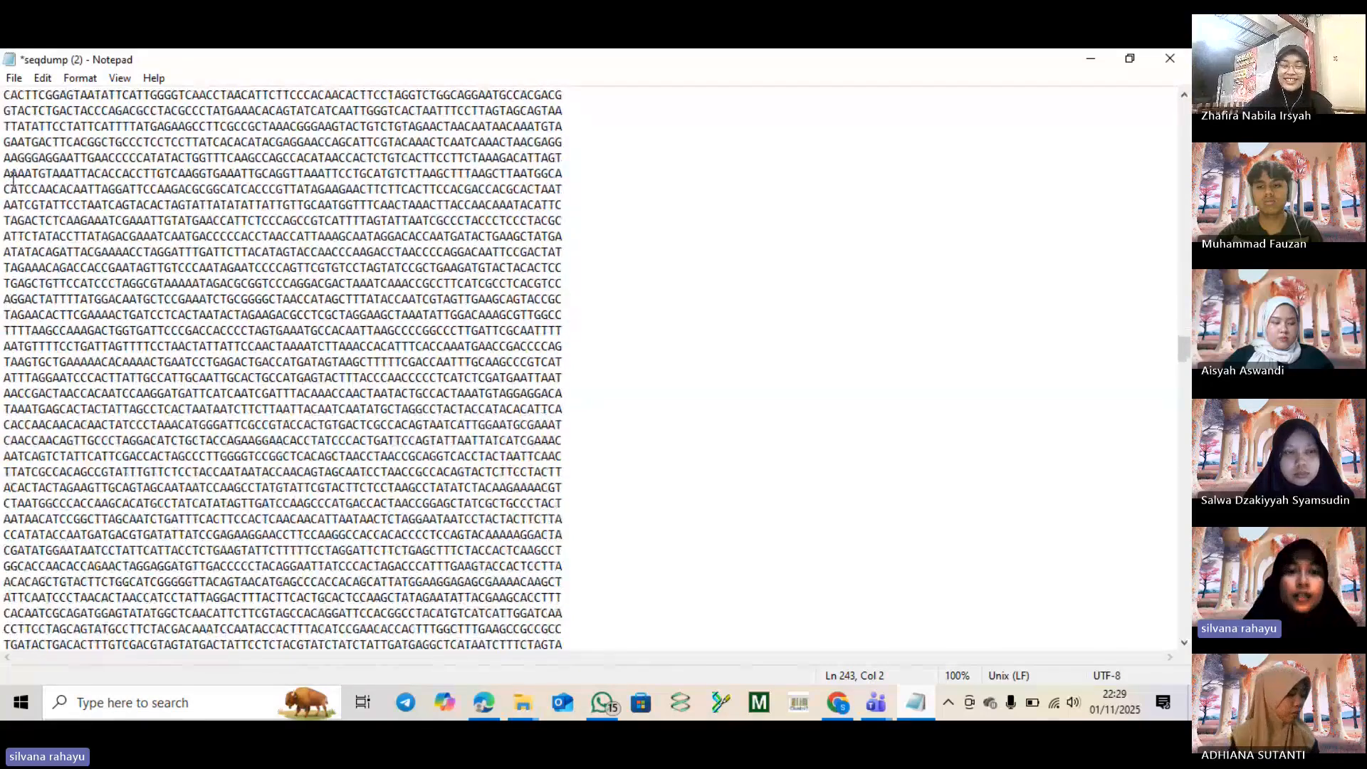
drag(452, 158, 235, 157)
key(Delete)
drag(96, 157, 11, 157)
key(Delete)
Reduce the Tor khudree header to ">Tor khudree isolate" by deleting the rest of the description and the accession number.
scroll(12, 162, down, 20)
scroll(12, 162, down, 20)
drag(646, 157, 233, 157)
key(Delete)
drag(87, 157, 11, 157)
key(Delete)
Strip the Tor putitora header down to ">Tor putitora".
scroll(12, 163, down, 2)
drag(642, 283, 235, 283)
key(Delete)
Reduce the Tor mosal mahanadicus header to ">Tor mosal mahanadicus" by deleting the trailing description and the accession number.
scroll(11, 283, down, 4)
drag(687, 296, 242, 296)
key(Delete)
drag(88, 296, 10, 297)
key(Delete)
Reduce the Tor douronensis header to ">Tor douronensis" by deleting the trailing description and the accession number.
scroll(11, 297, down, 8)
drag(570, 174, 200, 174)
key(Delete)
drag(87, 173, 10, 173)
key(Delete)
Shorten the last header in the file so that it reads only ">Tor tambra".
scroll(736, 399, down, 1)
drag(690, 393, 10, 393)
key(Delete)
key(Delete)
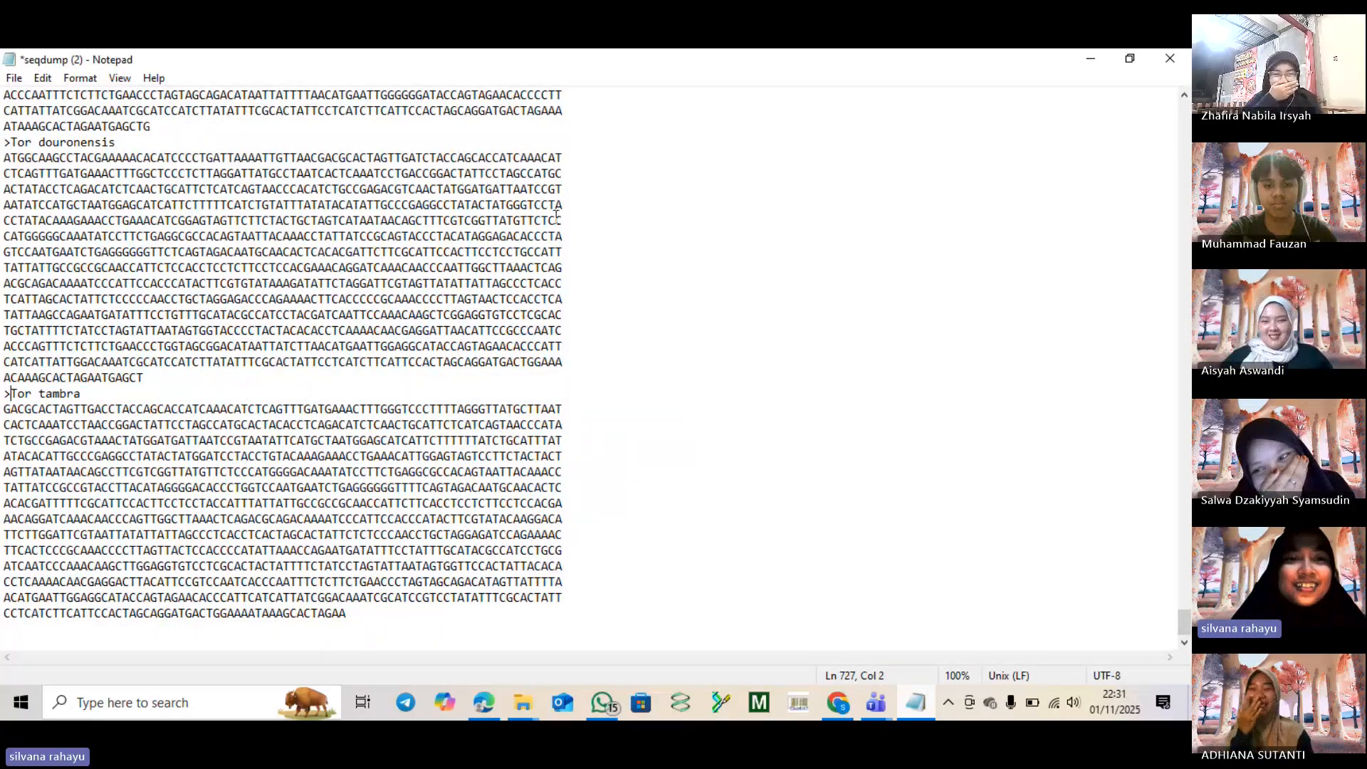
Start saving the cleaned sequence file as a copy in the Data 2 folder, with its file name open for editing.
scroll(556, 216, up, 8)
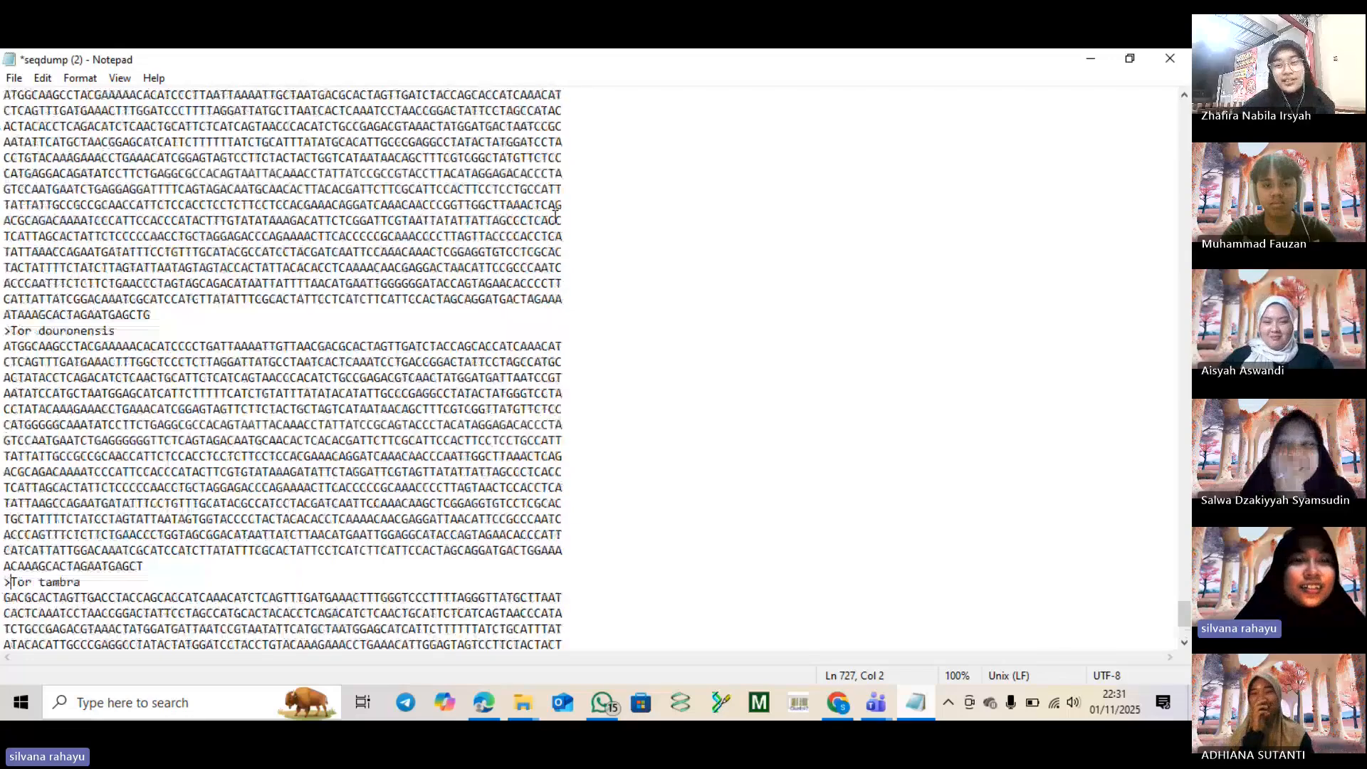
scroll(555, 216, up, 4)
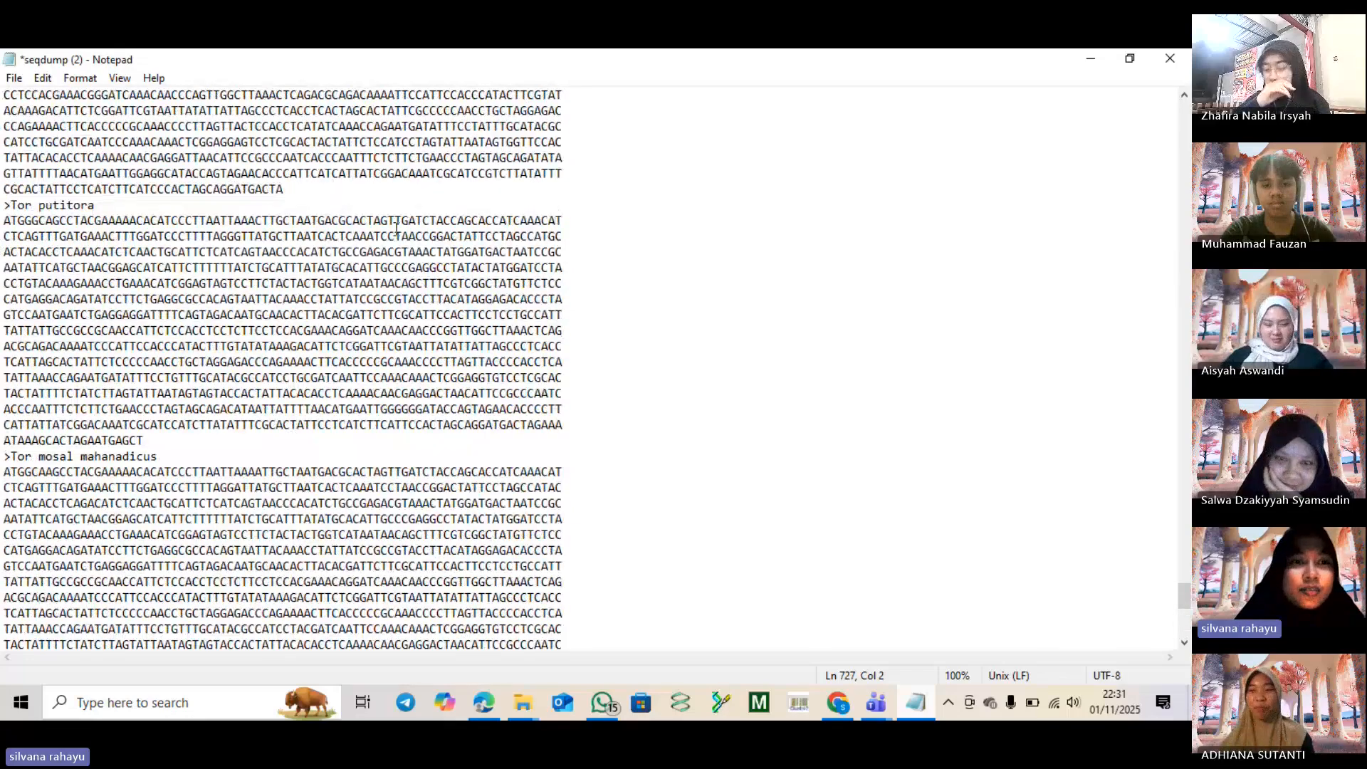
scroll(397, 228, up, 3)
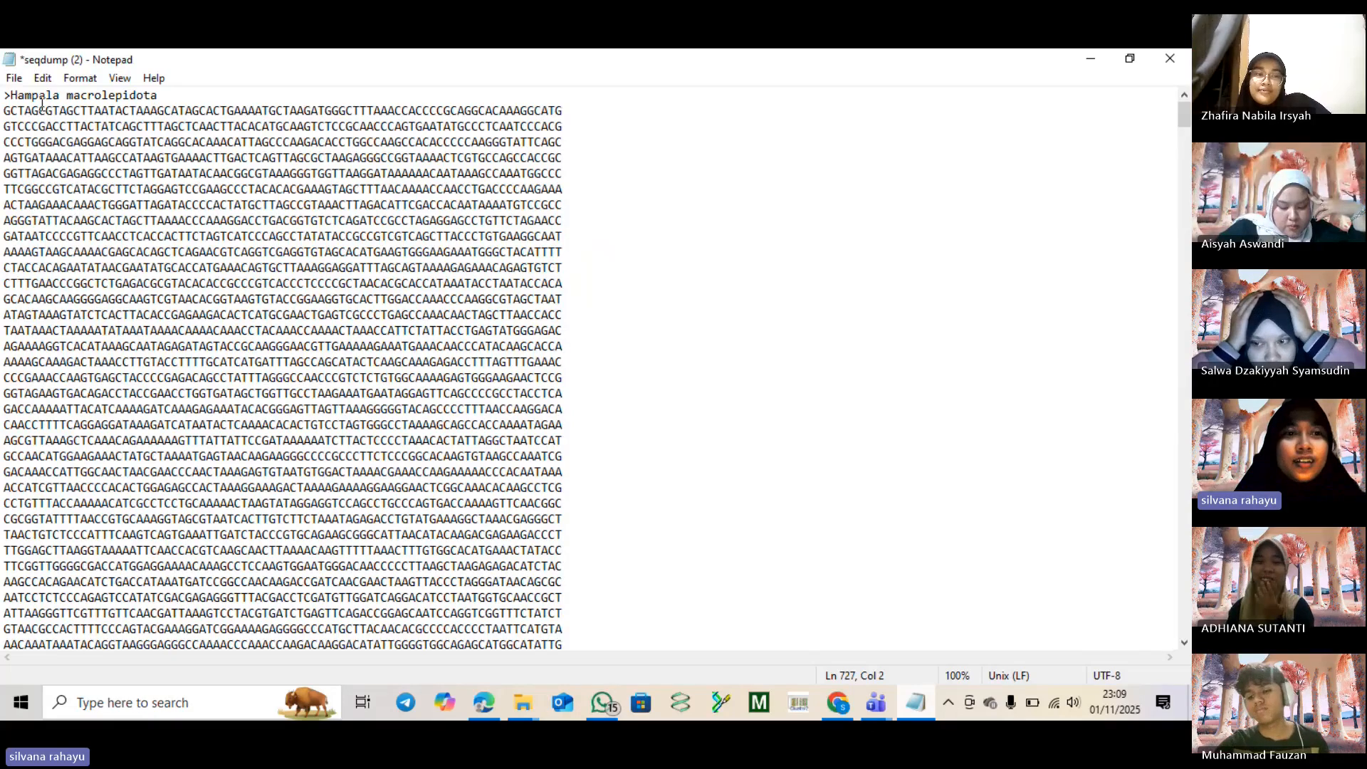
click(14, 79)
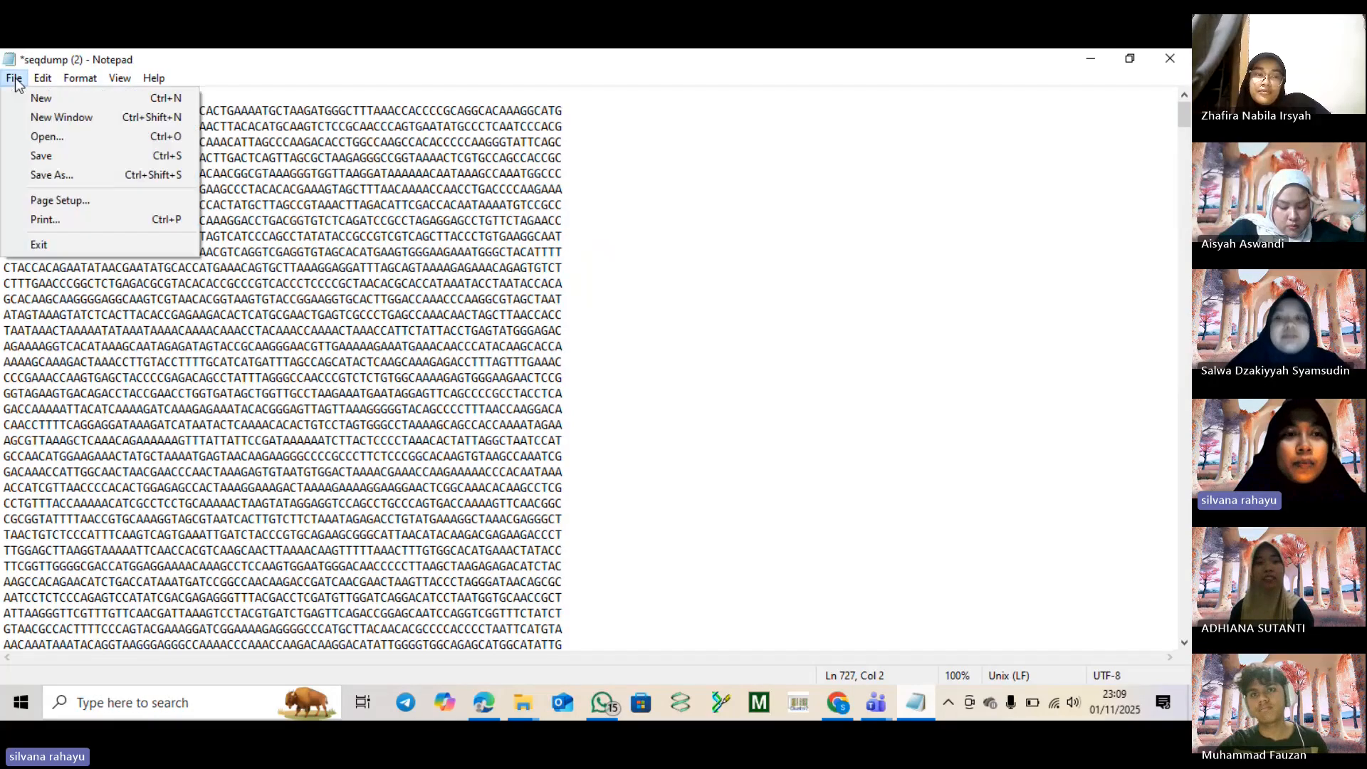
click(70, 178)
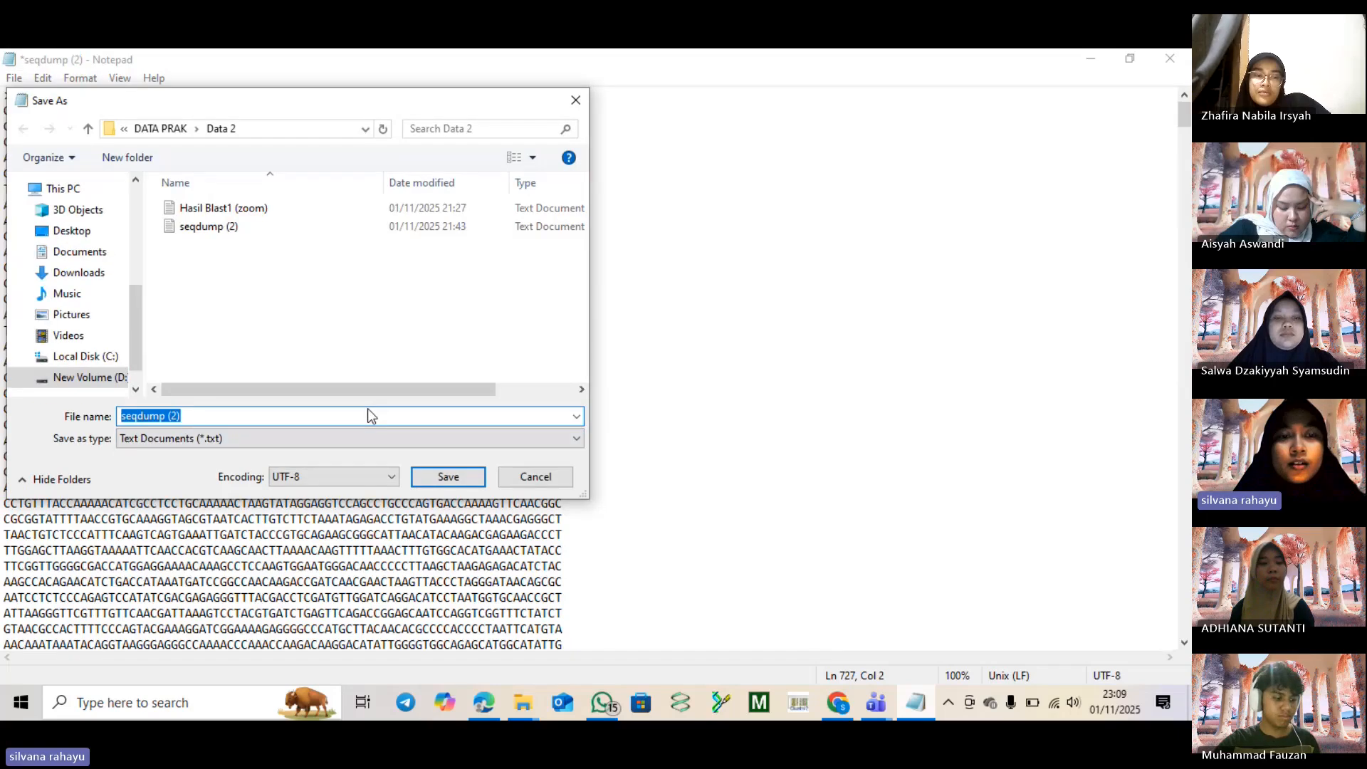
click(301, 418)
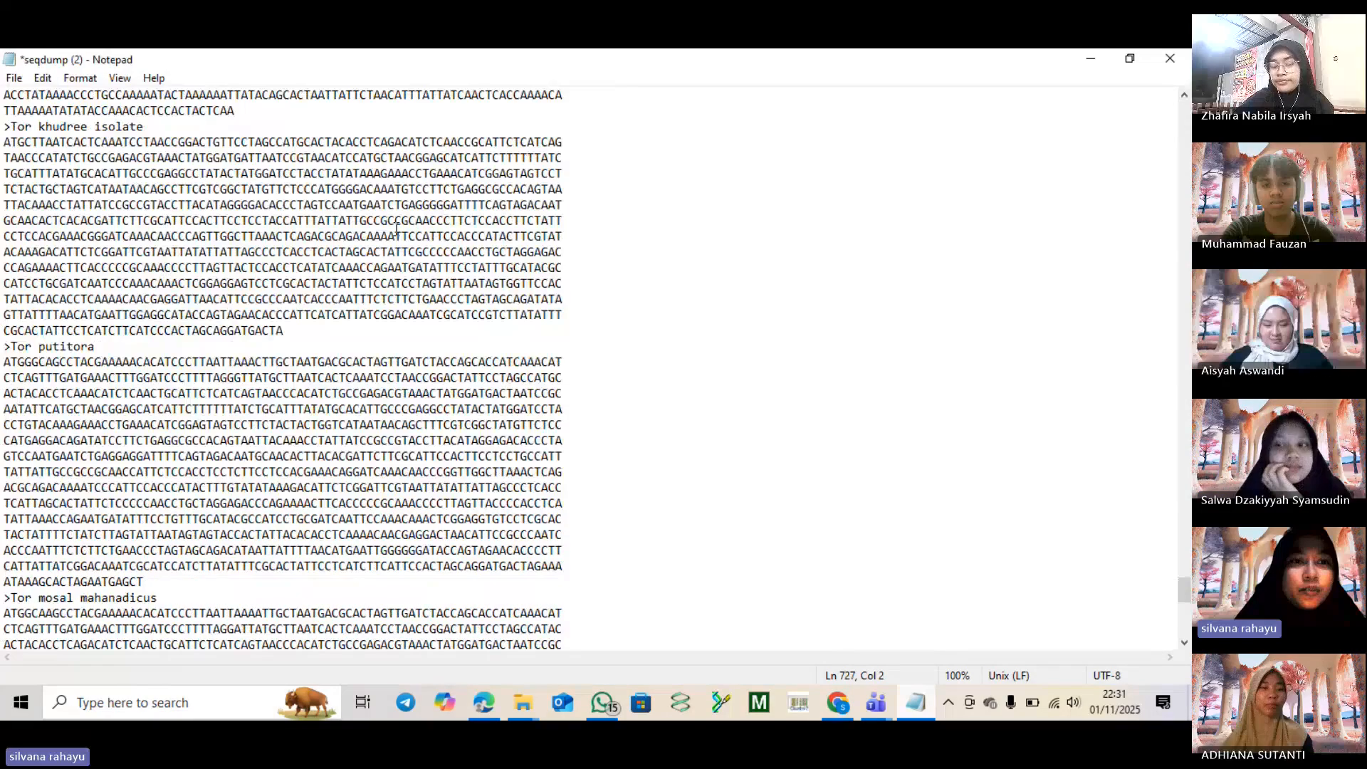
scroll(397, 226, up, 9)
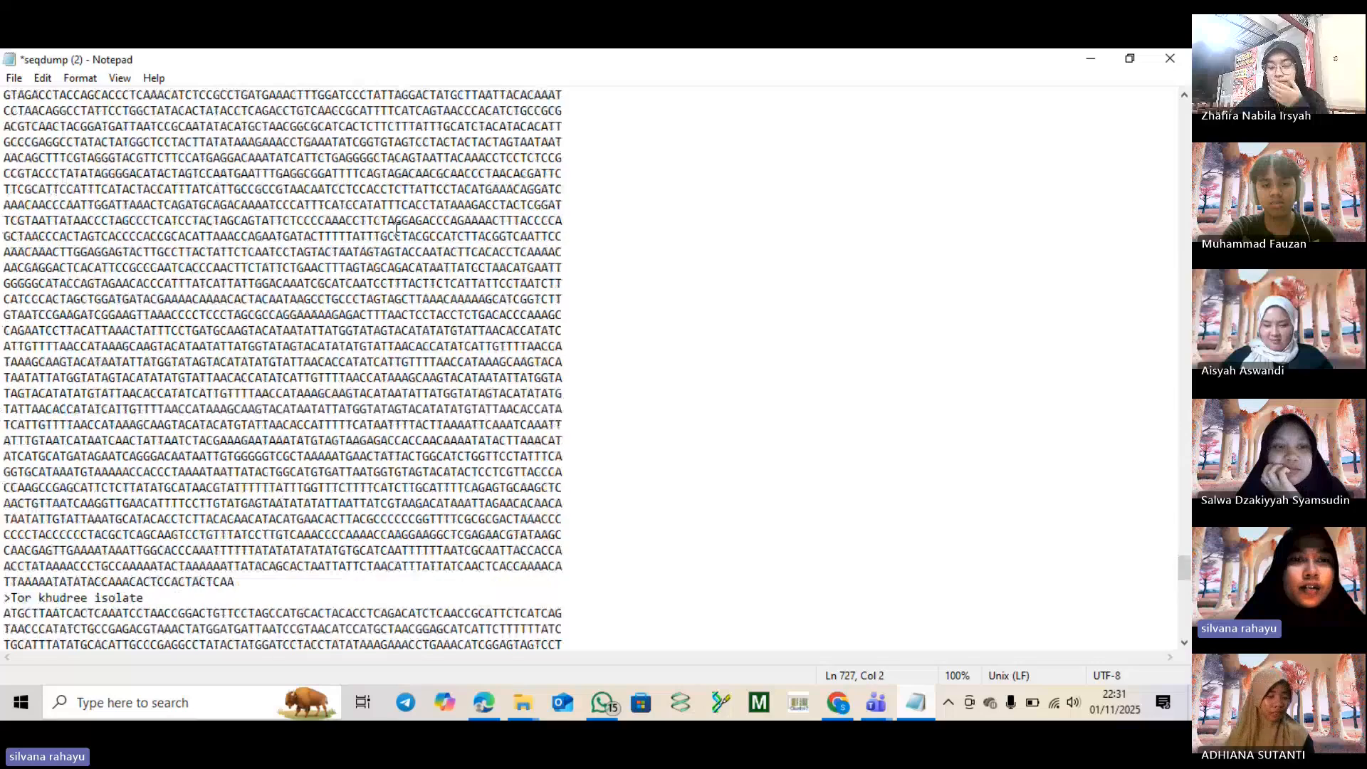
scroll(397, 226, up, 10)
scroll(397, 226, up, 2)
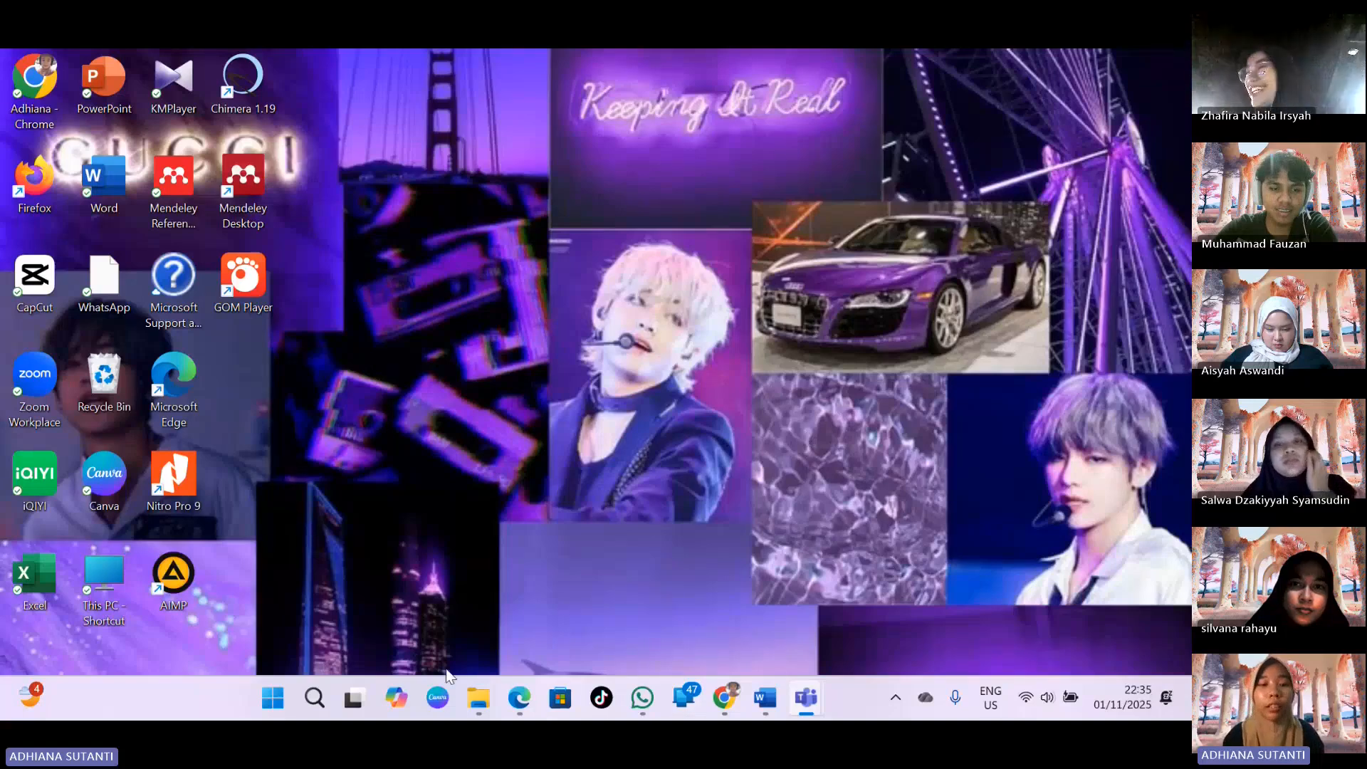
Open ClustalX 2.1 and maximize its window.
click(314, 698)
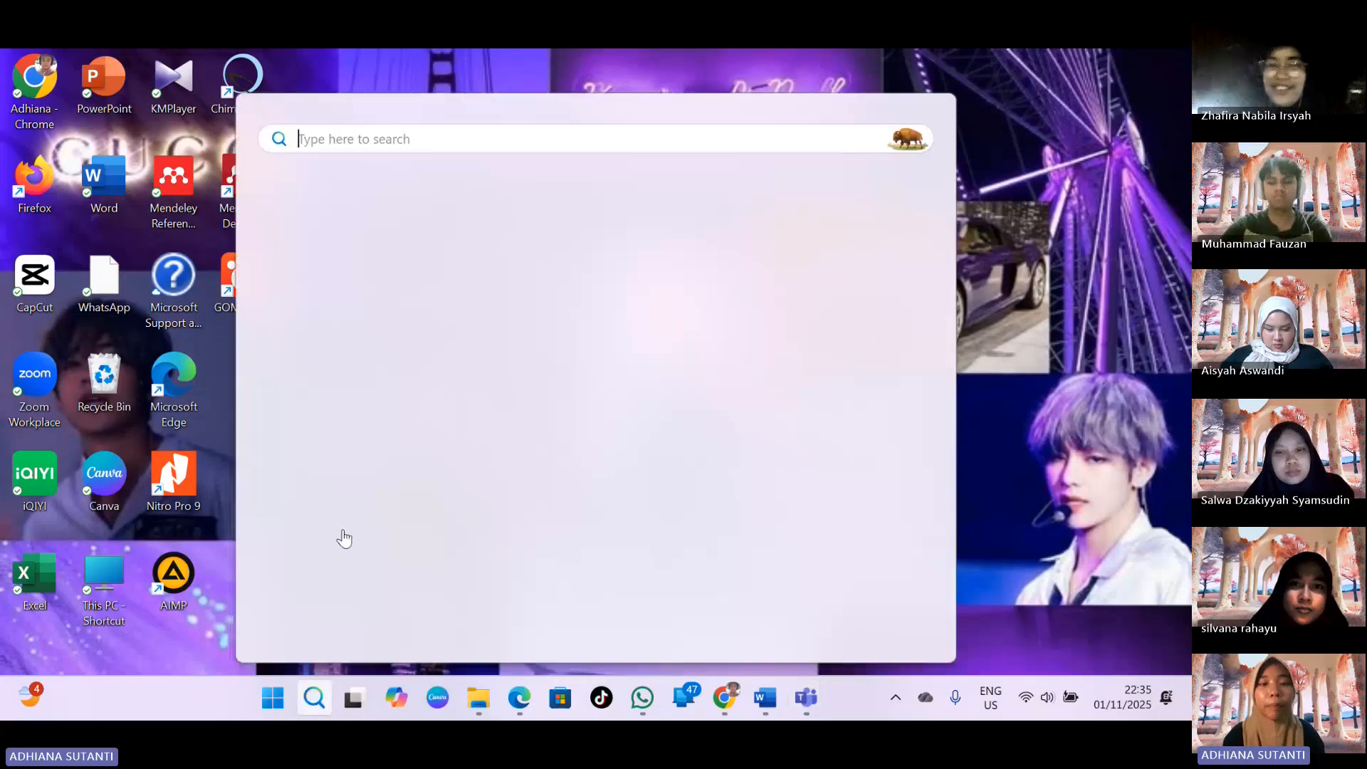
click(372, 268)
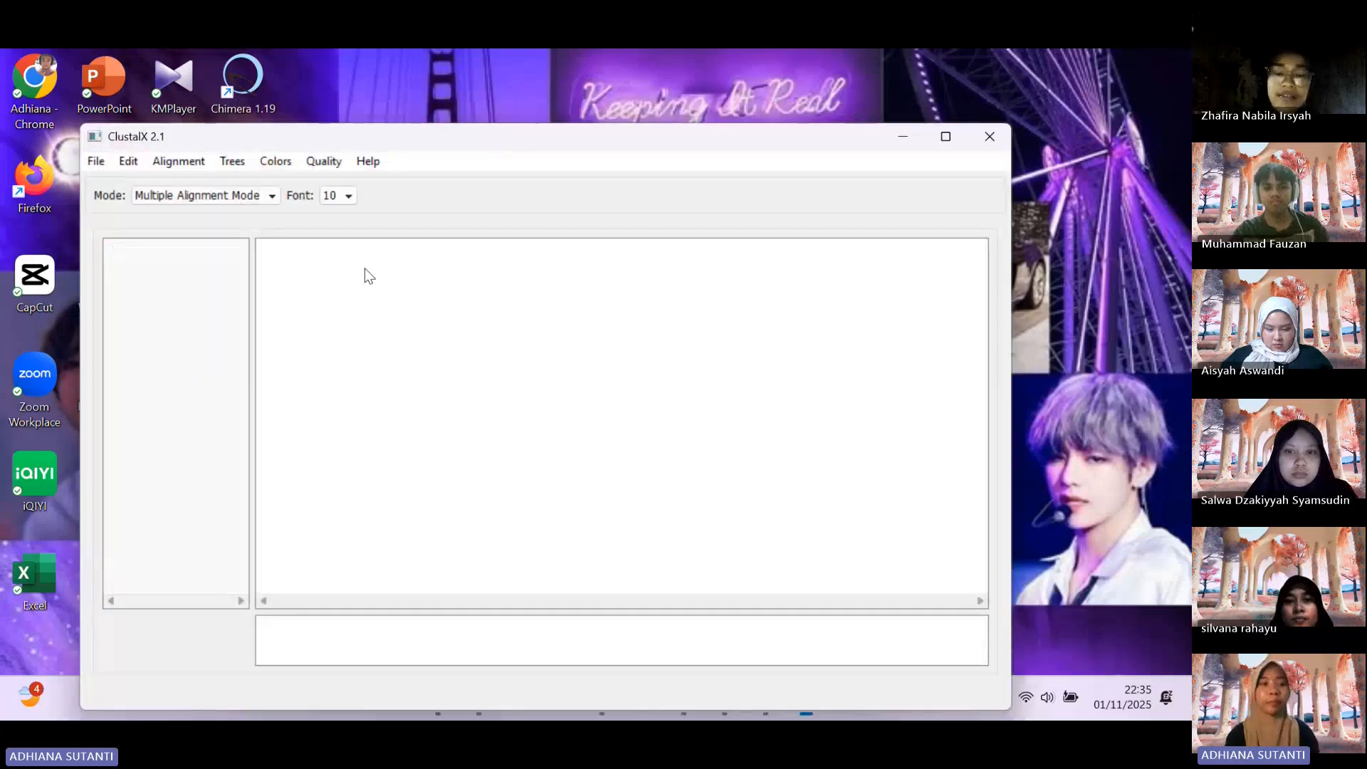
click(946, 136)
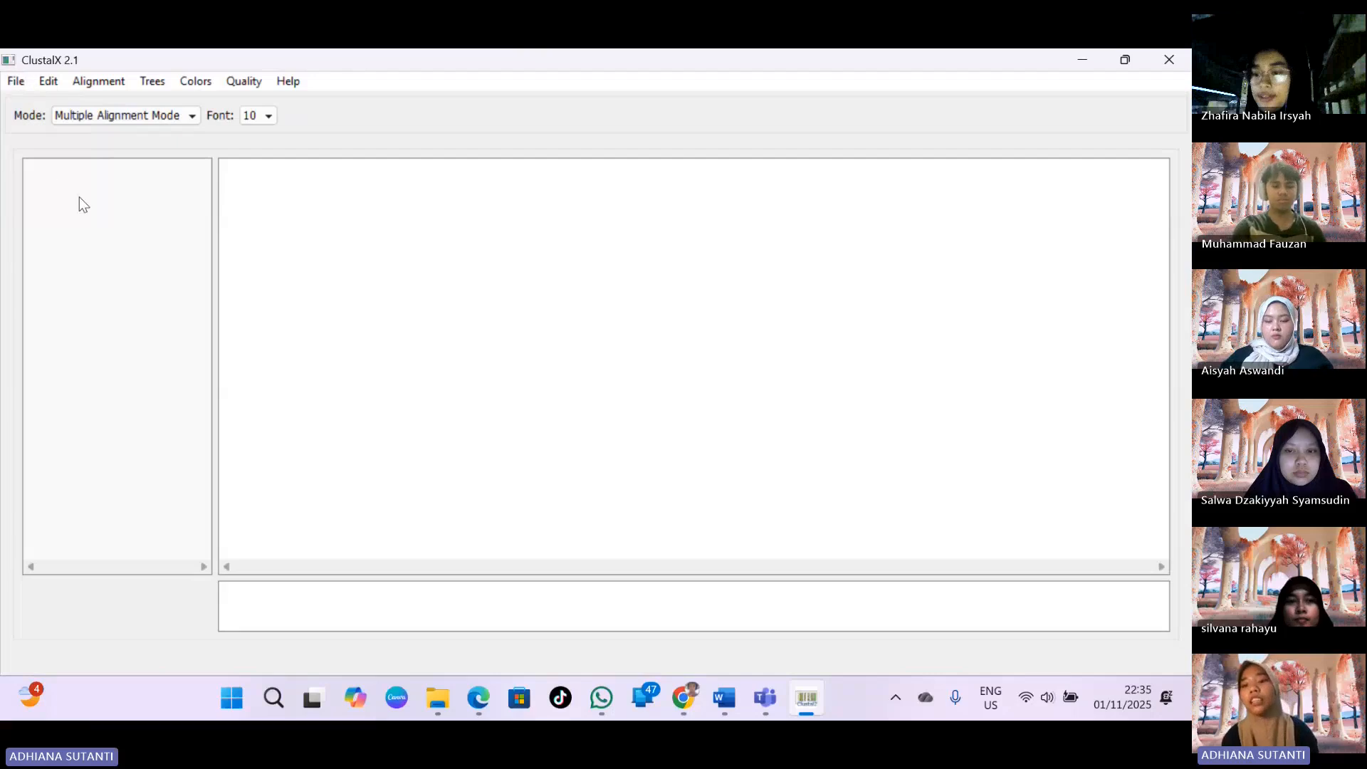
Try to load a sequence file from the Bioinformatika folder.
click(16, 82)
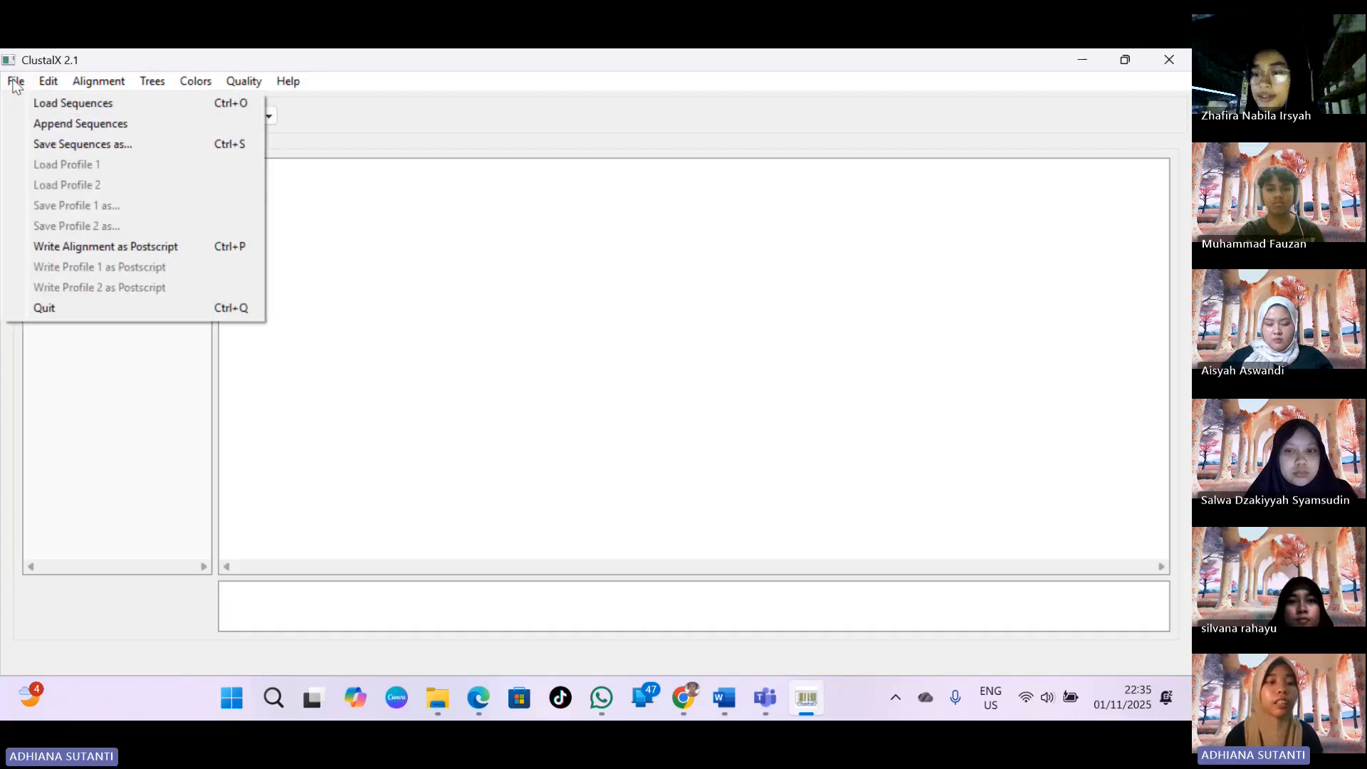
click(74, 104)
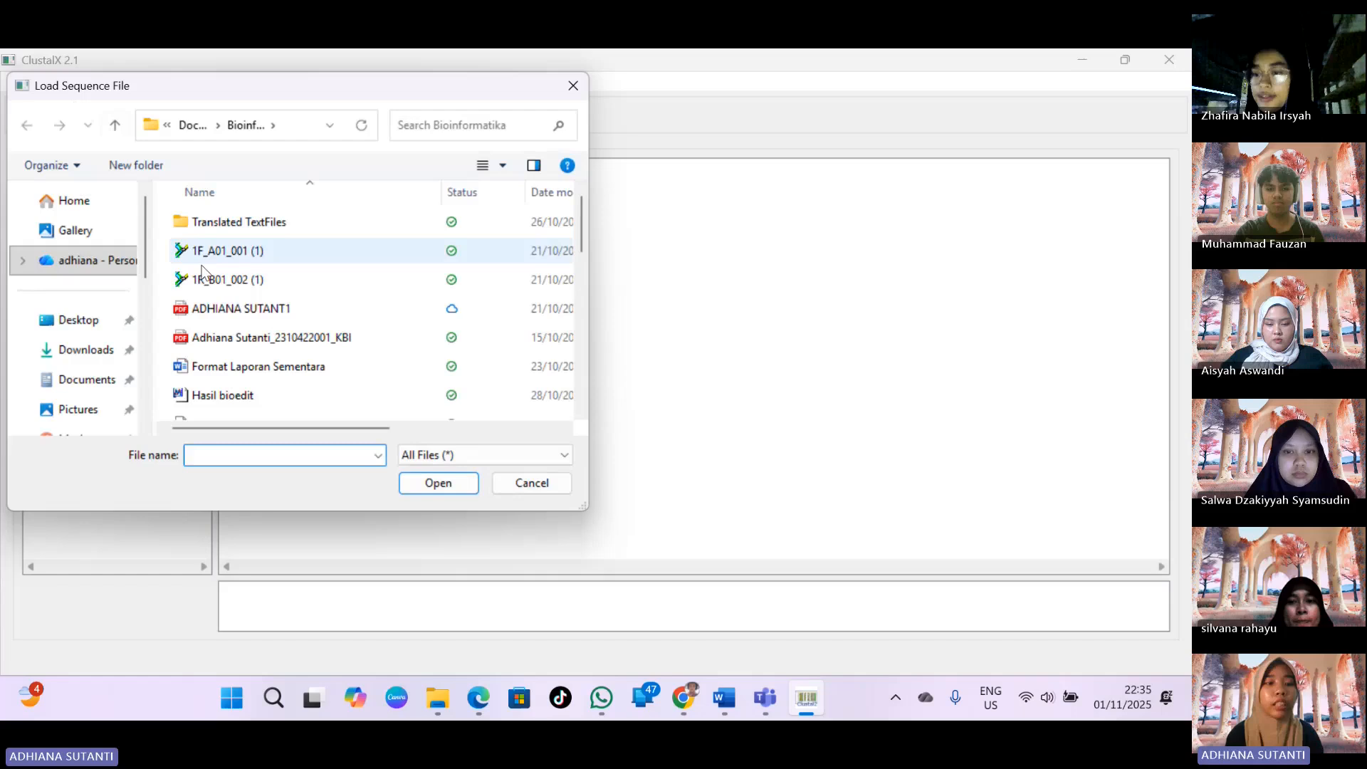
scroll(236, 318, down, 1)
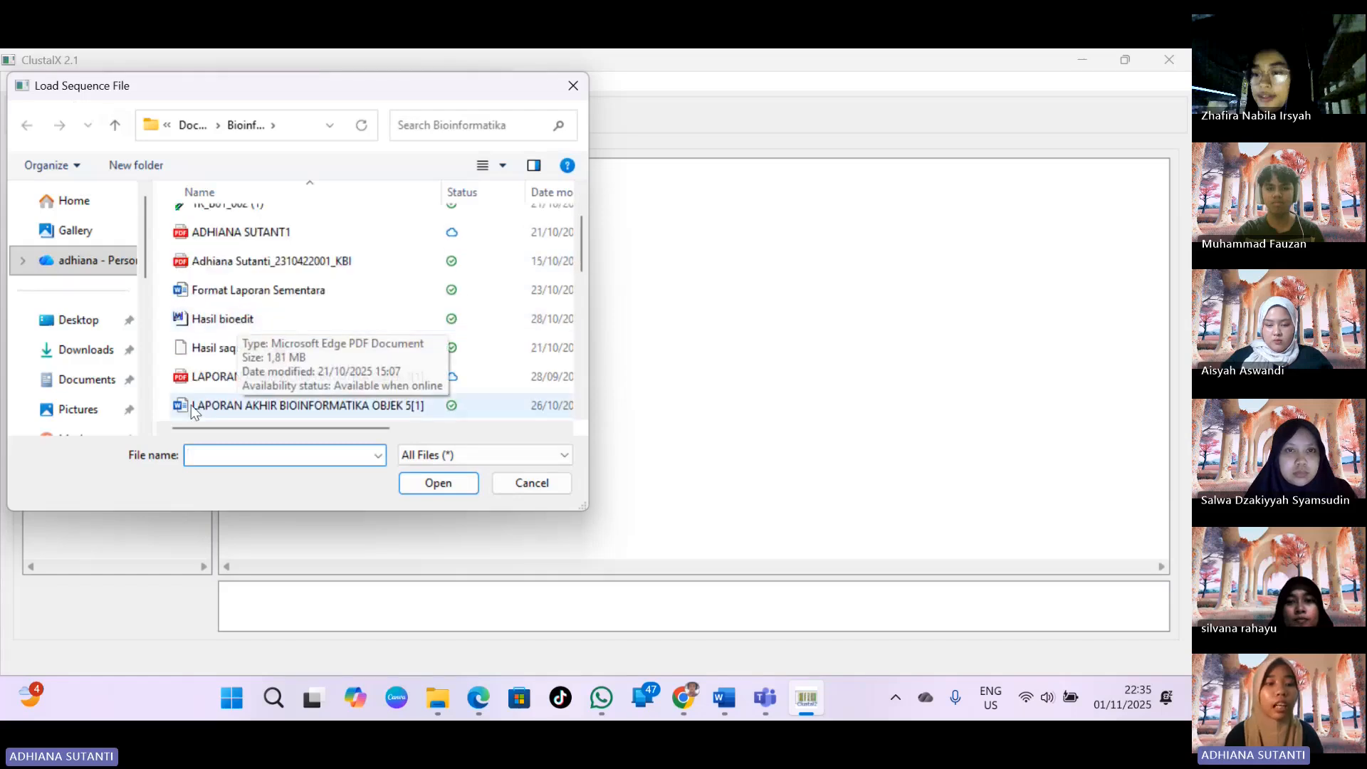
scroll(206, 321, down, 2)
scroll(206, 321, down, 3)
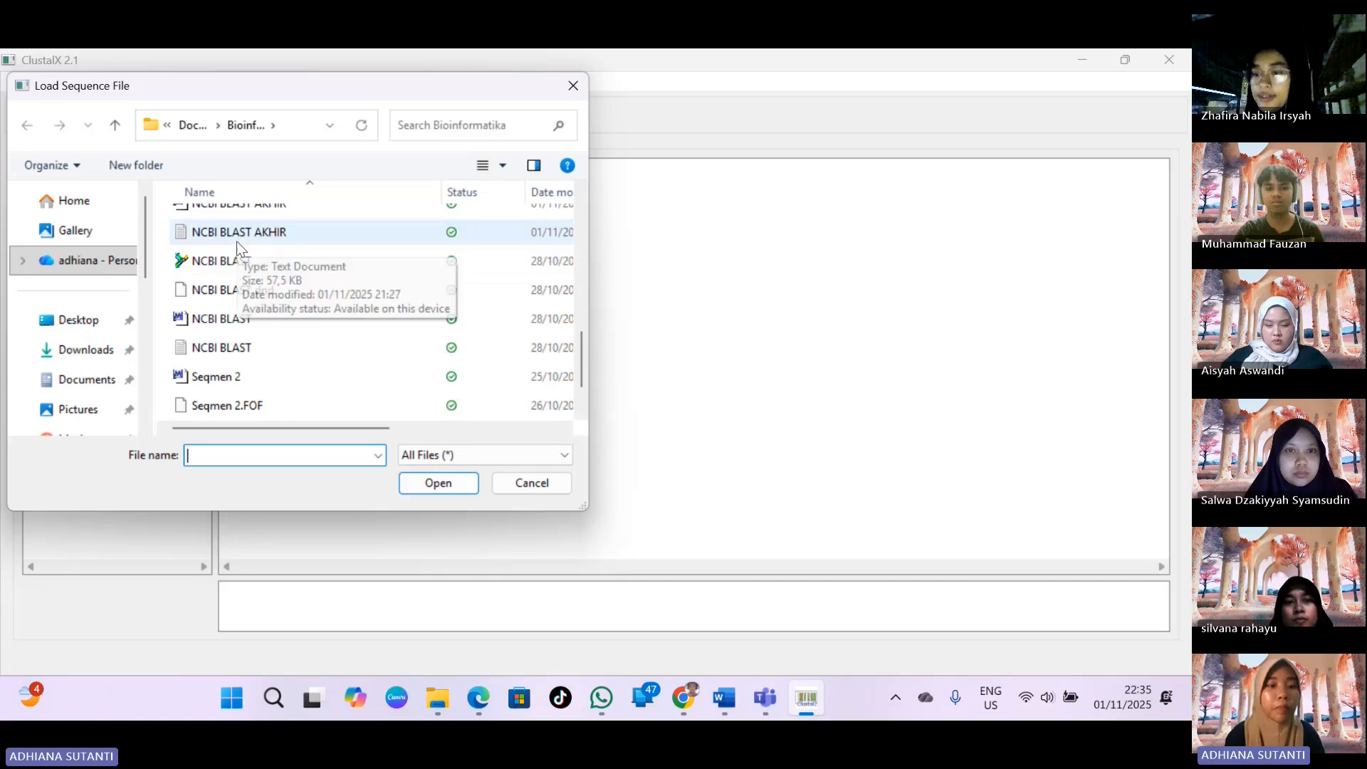
scroll(228, 371, up, 1)
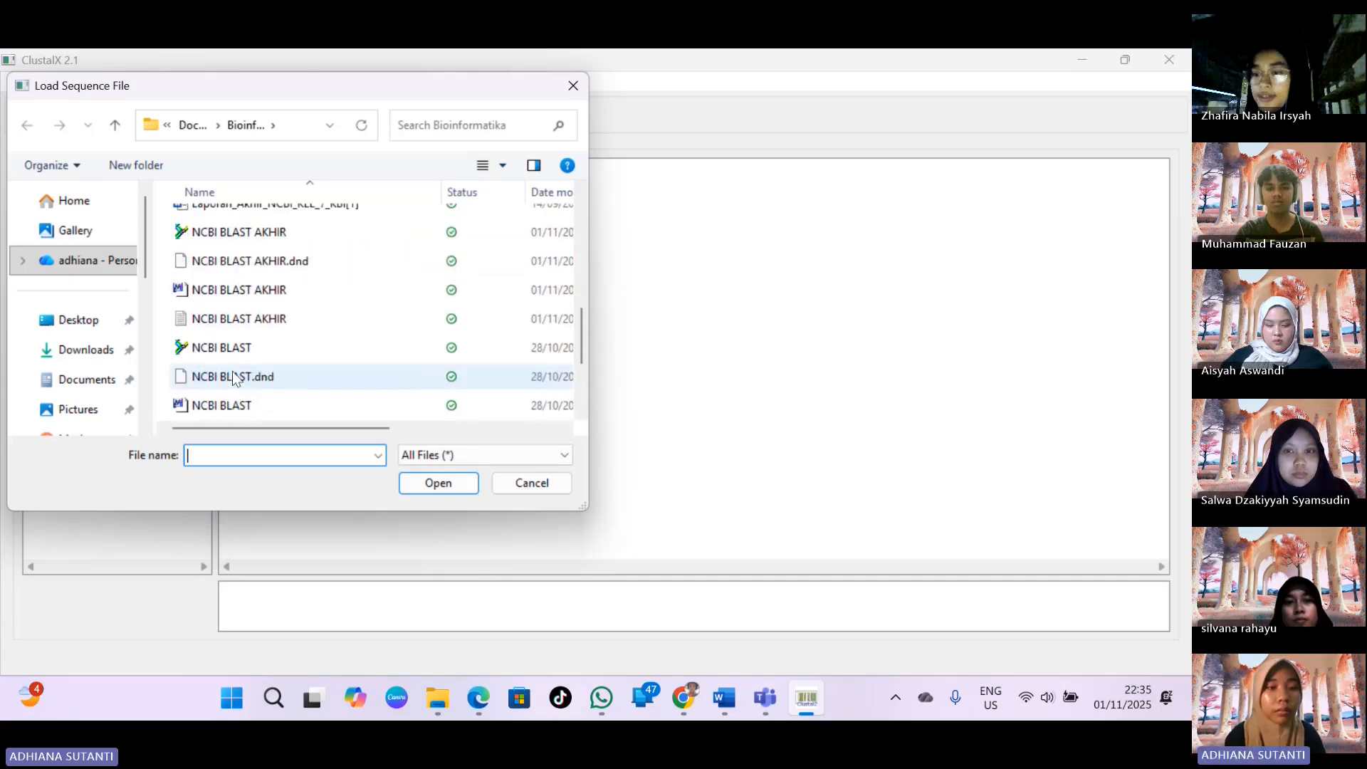
scroll(244, 316, down, 2)
scroll(285, 329, up, 2)
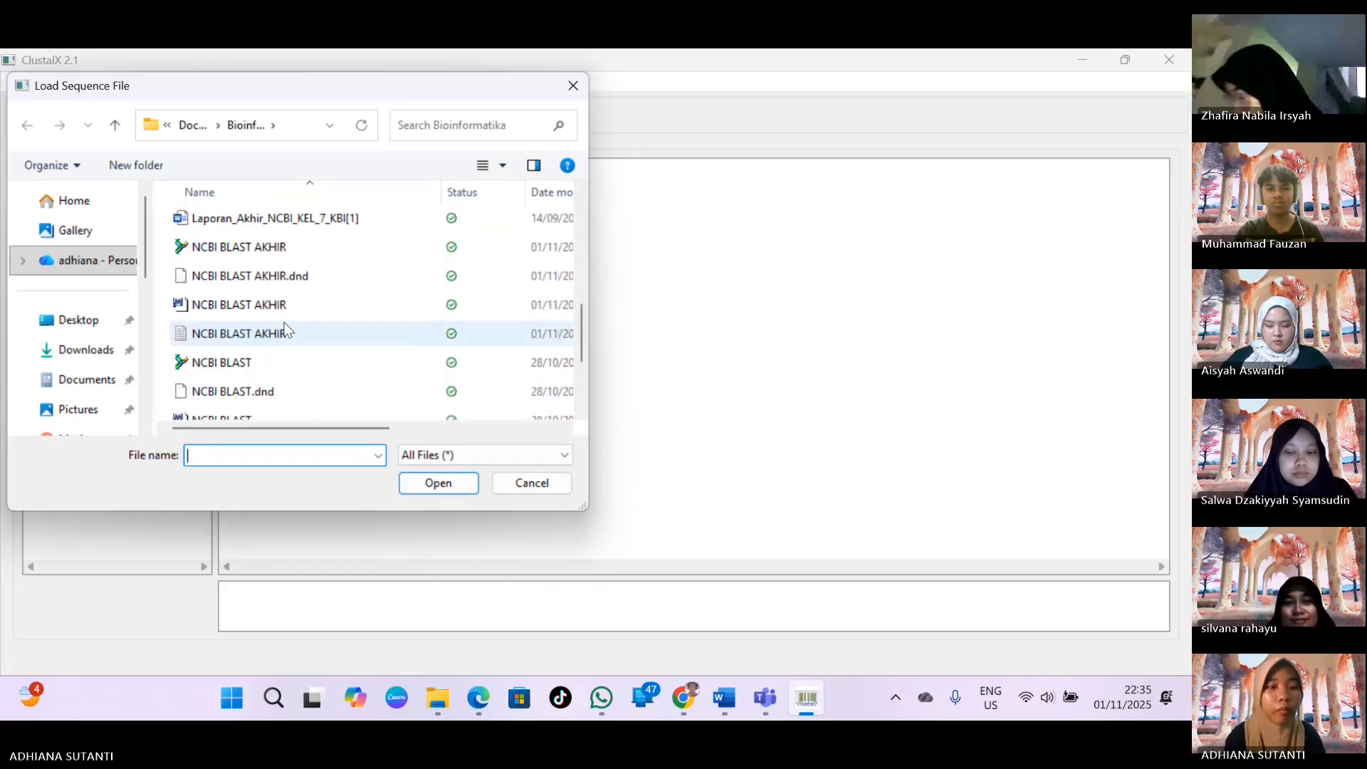
scroll(228, 362, up, 3)
click(228, 363)
click(439, 484)
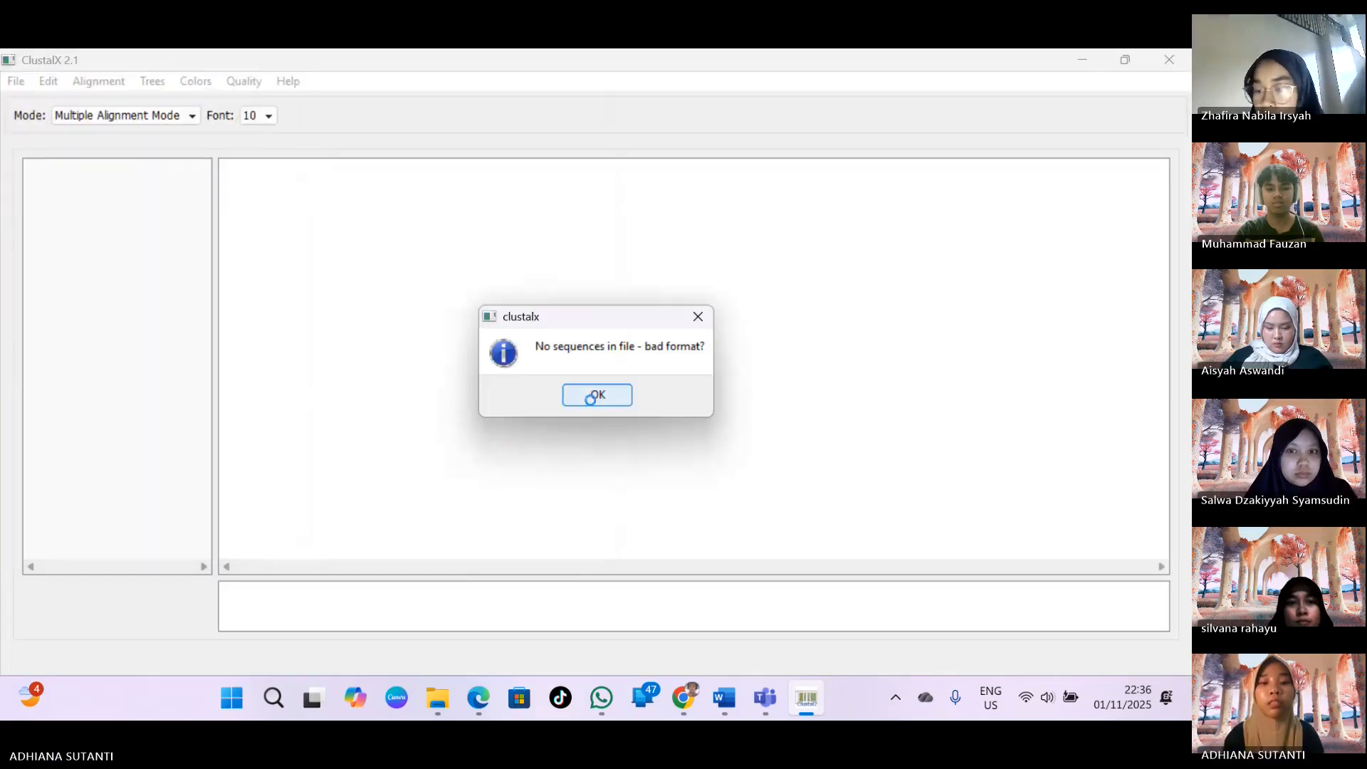
click(596, 394)
Load the NCBI BLAST AKHIR text document from the Bioinformatika folder as the sequence file.
click(16, 82)
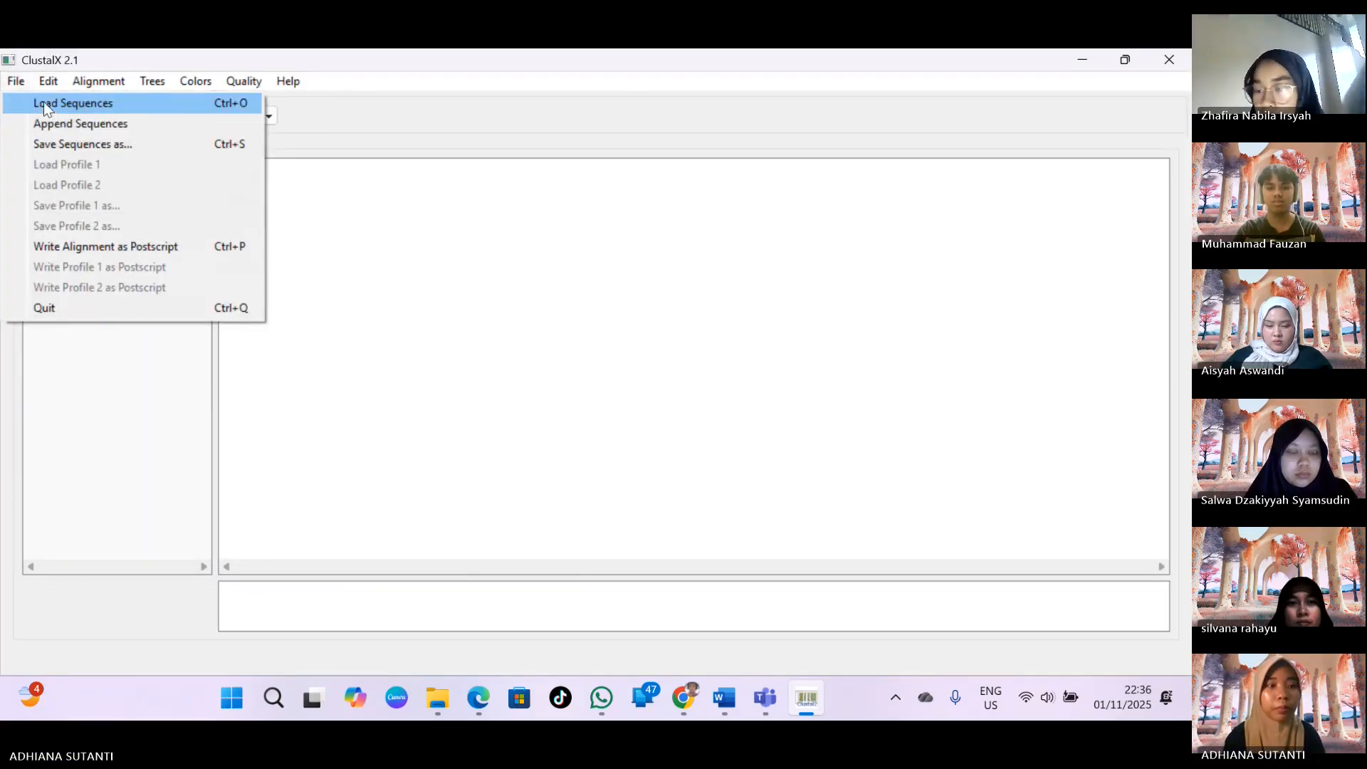
click(44, 101)
scroll(285, 356, down, 5)
click(240, 376)
click(359, 410)
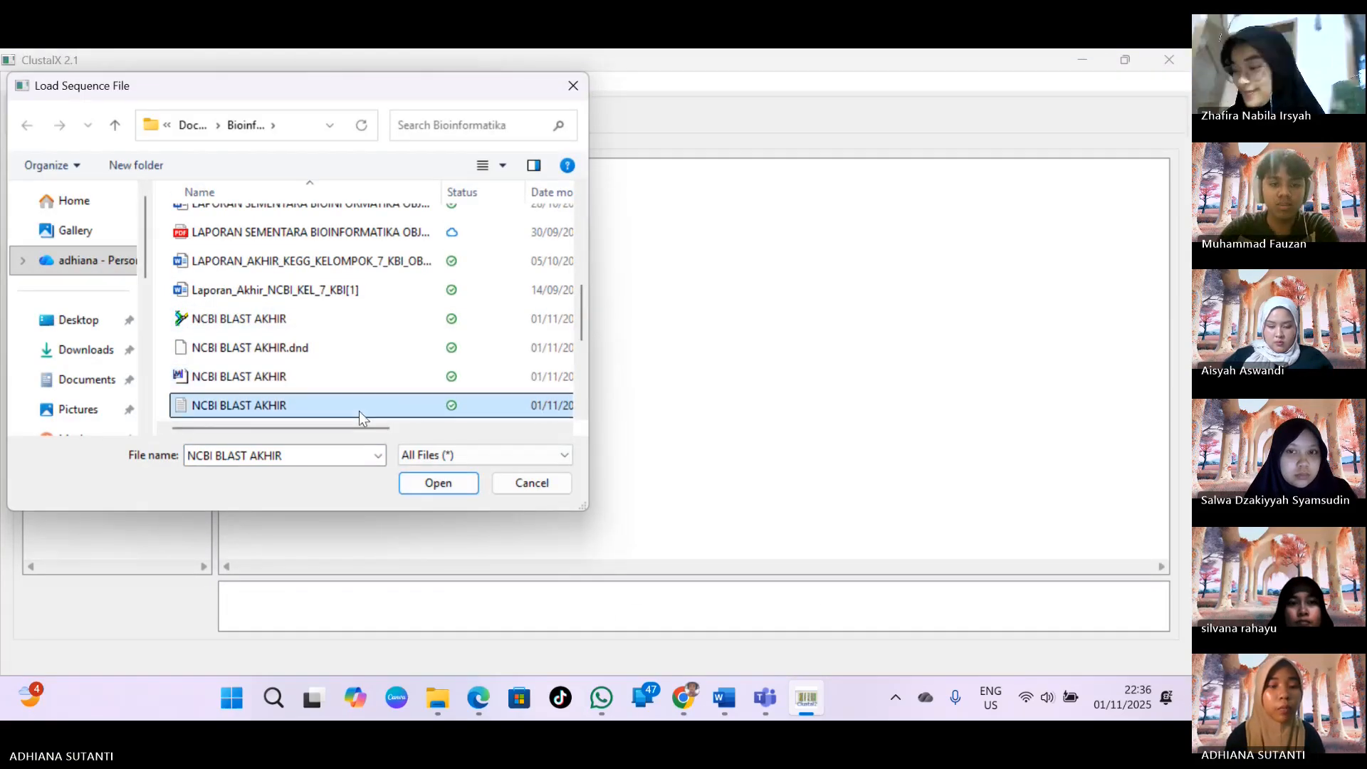
click(460, 484)
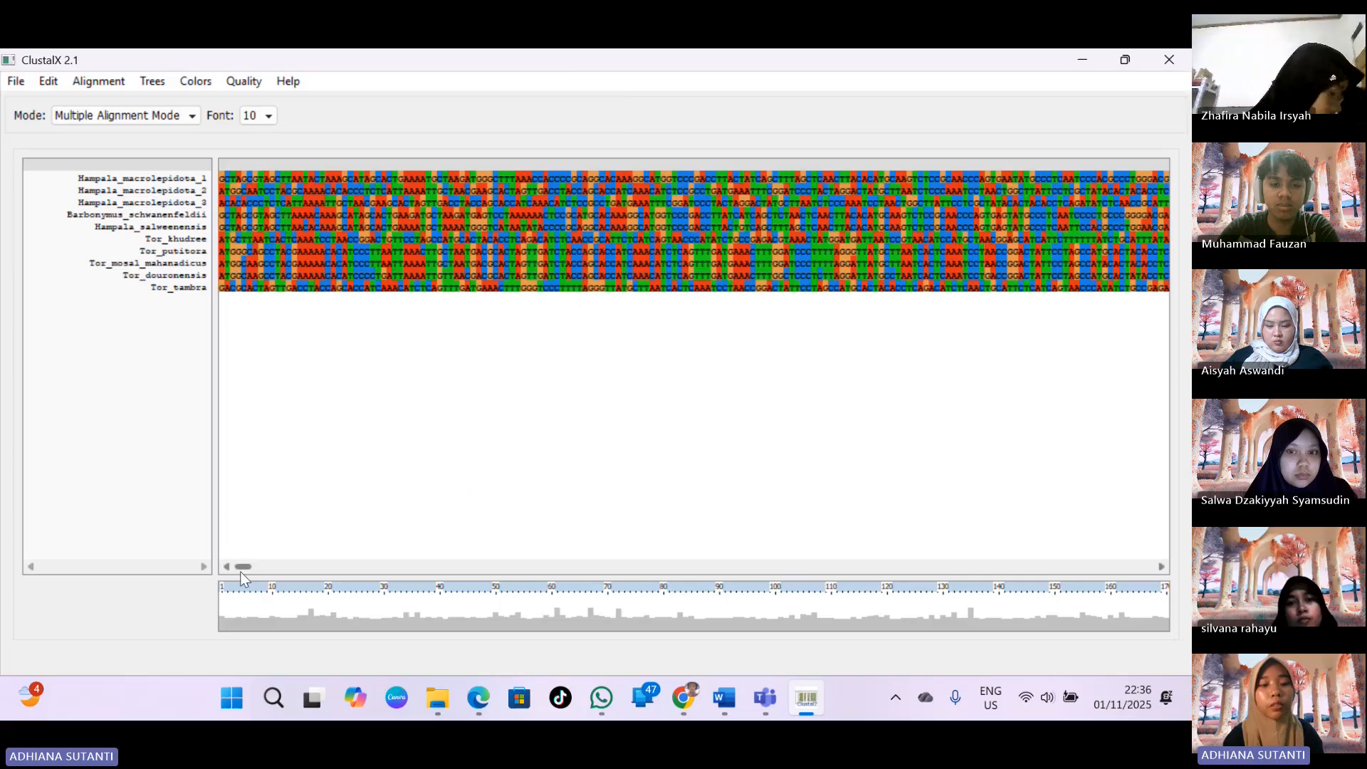
Try to run a complete alignment of the loaded sequences, with NCBI BLAST AKHIR.dnd and NCBI BLAST AKHIR.aln as output files.
mouse_move(242, 562)
mouse_down()
mouse_move(313, 565)
mouse_move(227, 568)
mouse_move(260, 566)
mouse_up()
mouse_move(298, 571)
mouse_down()
mouse_move(581, 597)
mouse_move(242, 575)
mouse_move(197, 539)
mouse_up()
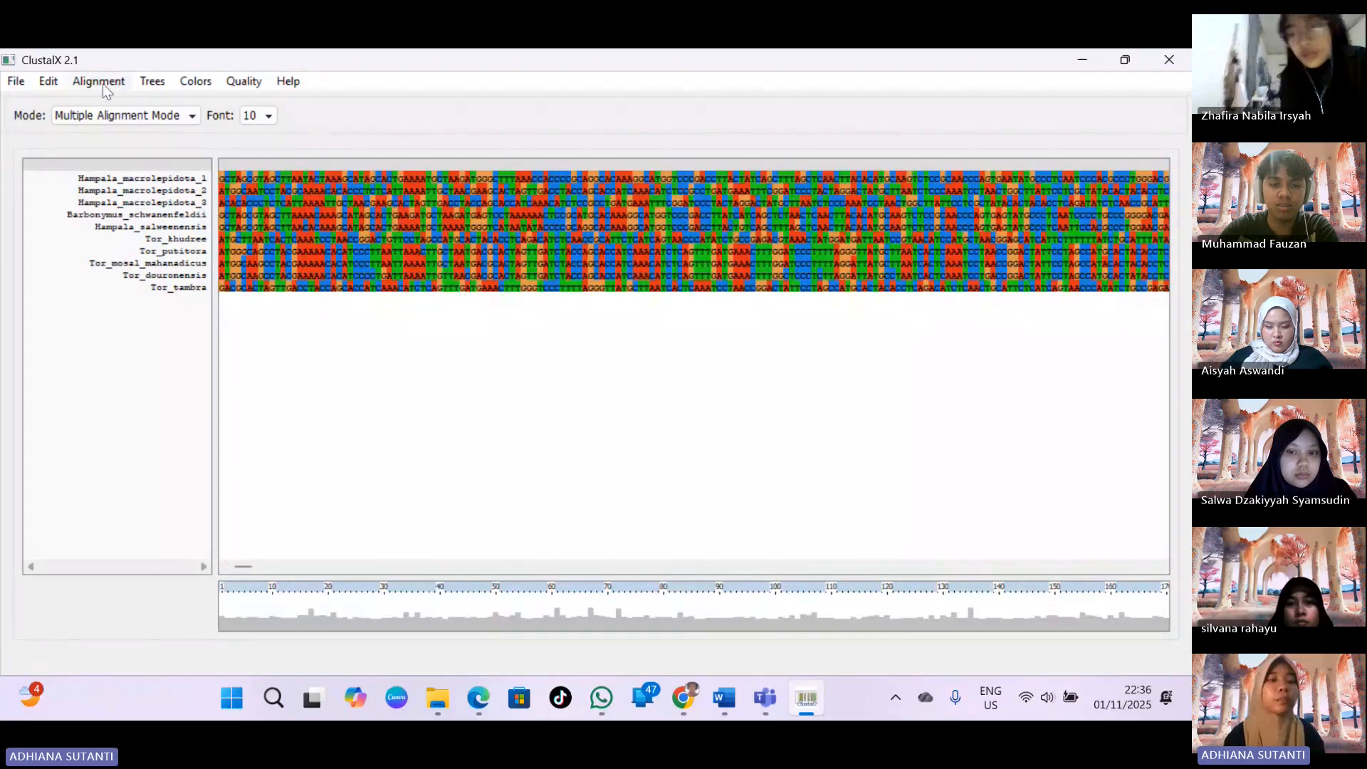
click(60, 84)
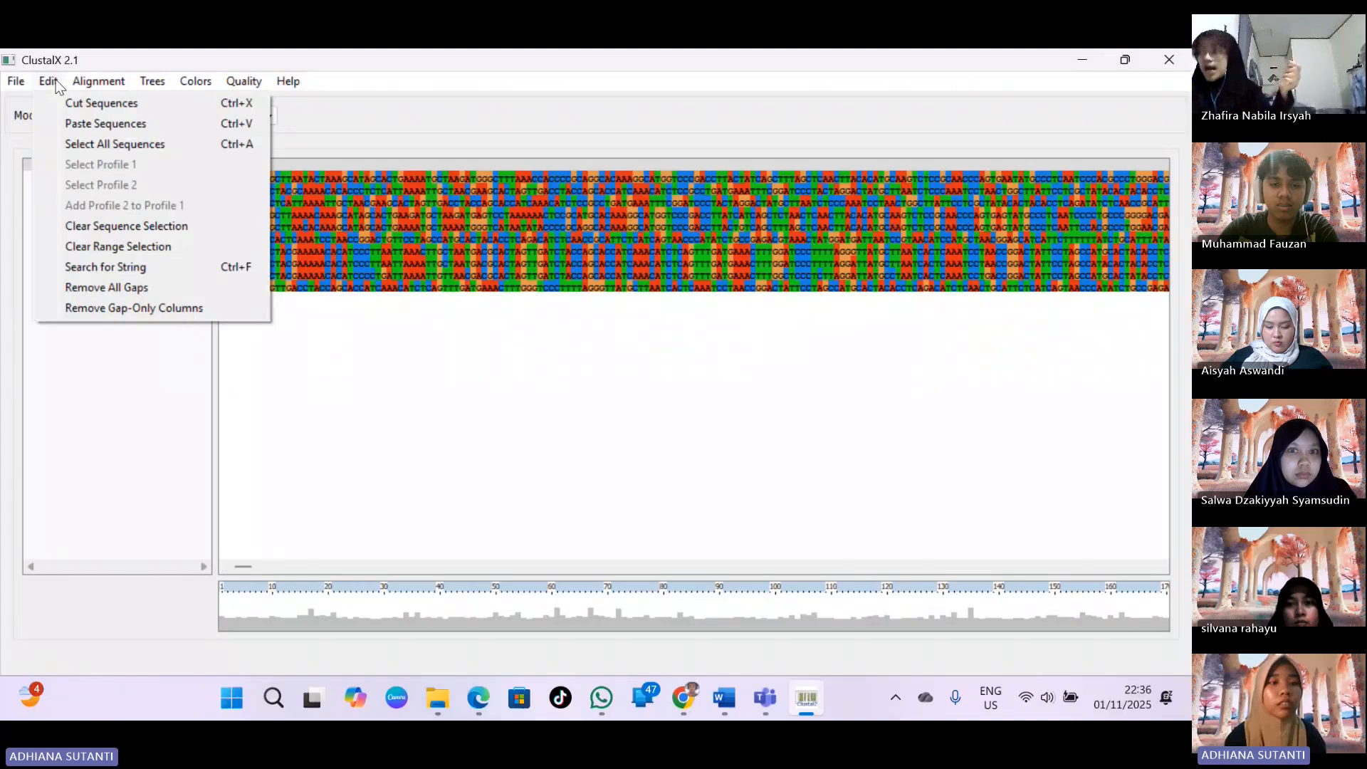
click(111, 84)
click(110, 83)
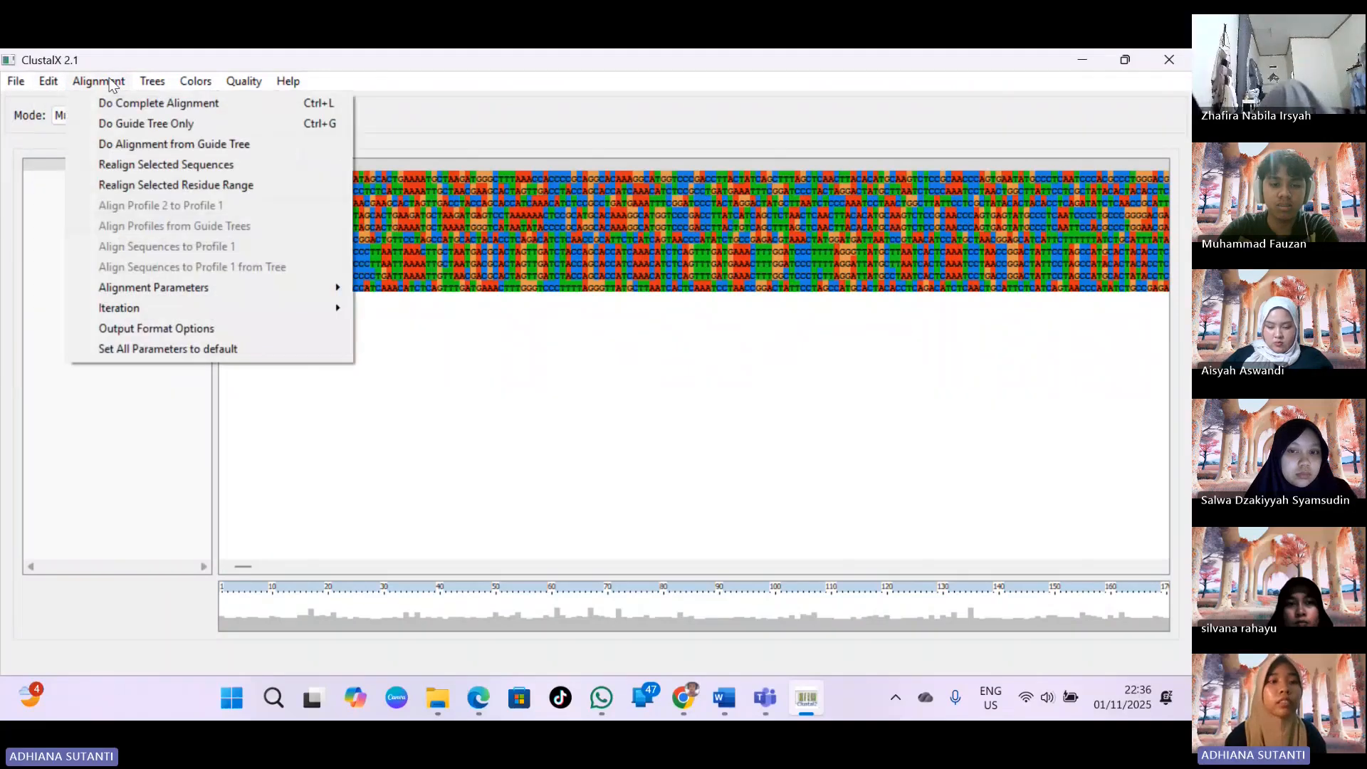
click(178, 107)
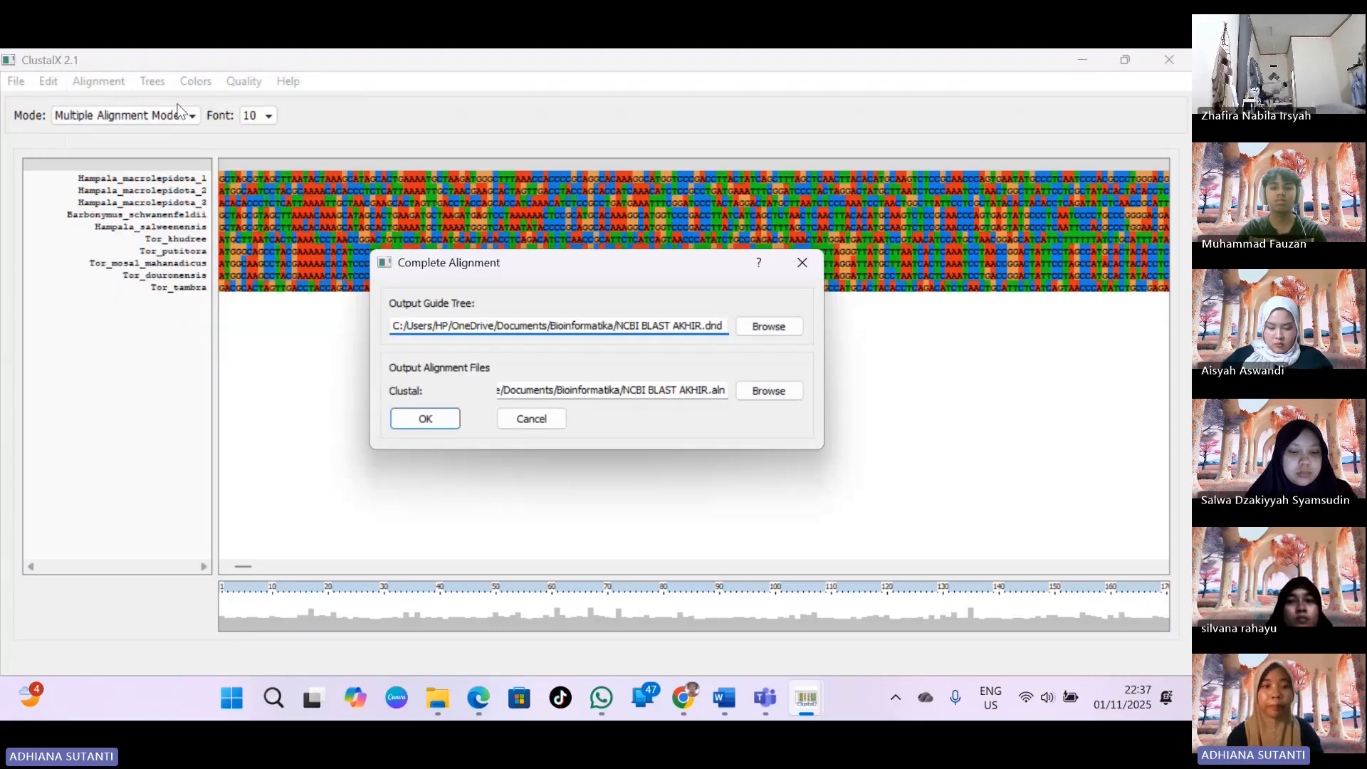
click(426, 422)
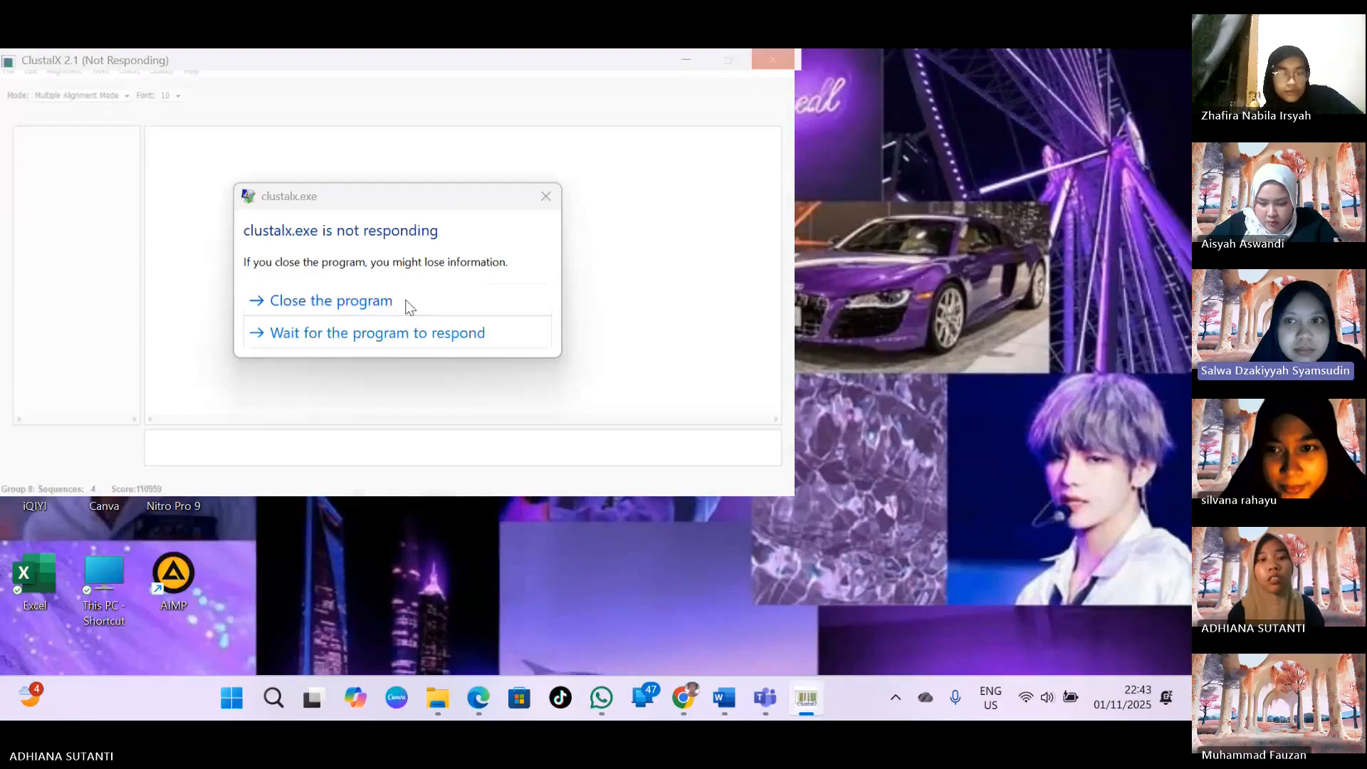
click(406, 302)
Try to load a sequence file into the restarted ClustalX.
click(47, 113)
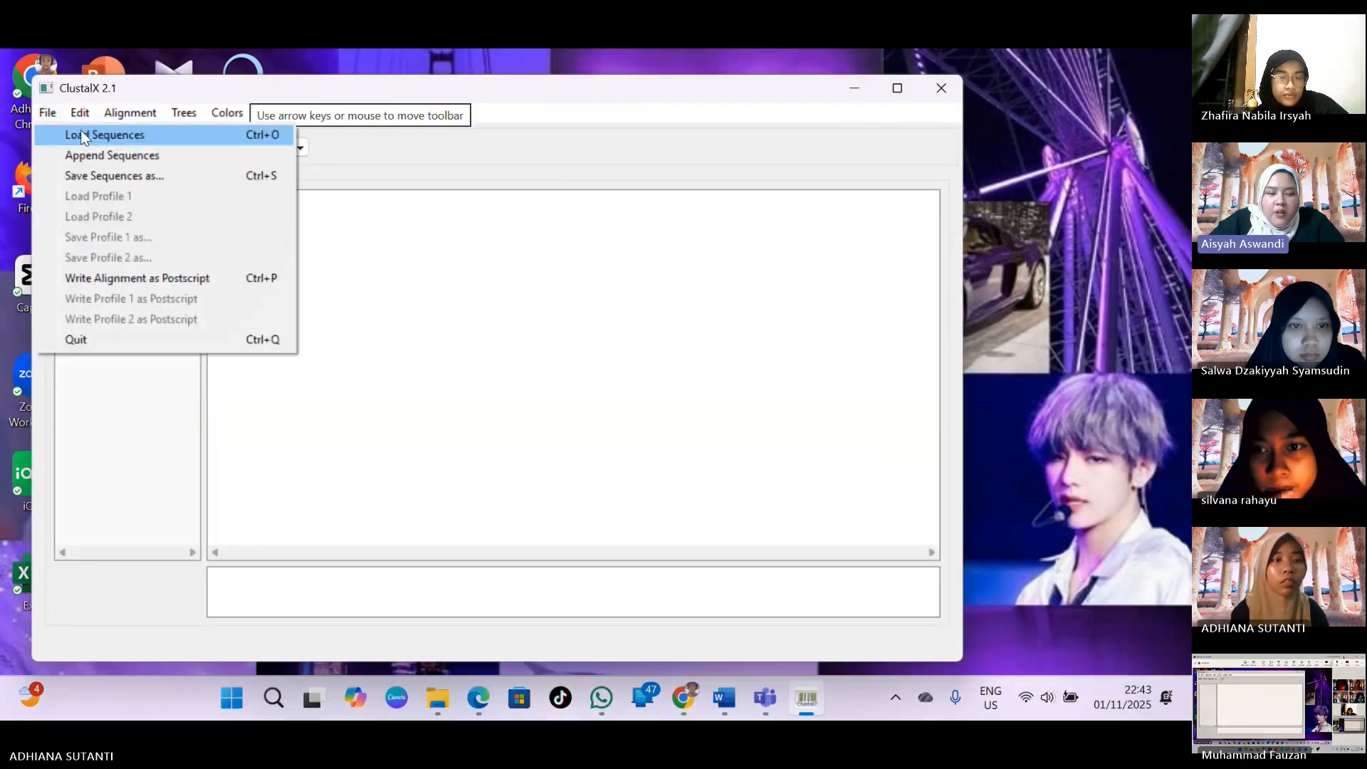
click(84, 135)
scroll(119, 430, down, 4)
click(121, 346)
scroll(311, 428, down, 8)
click(293, 351)
click(467, 517)
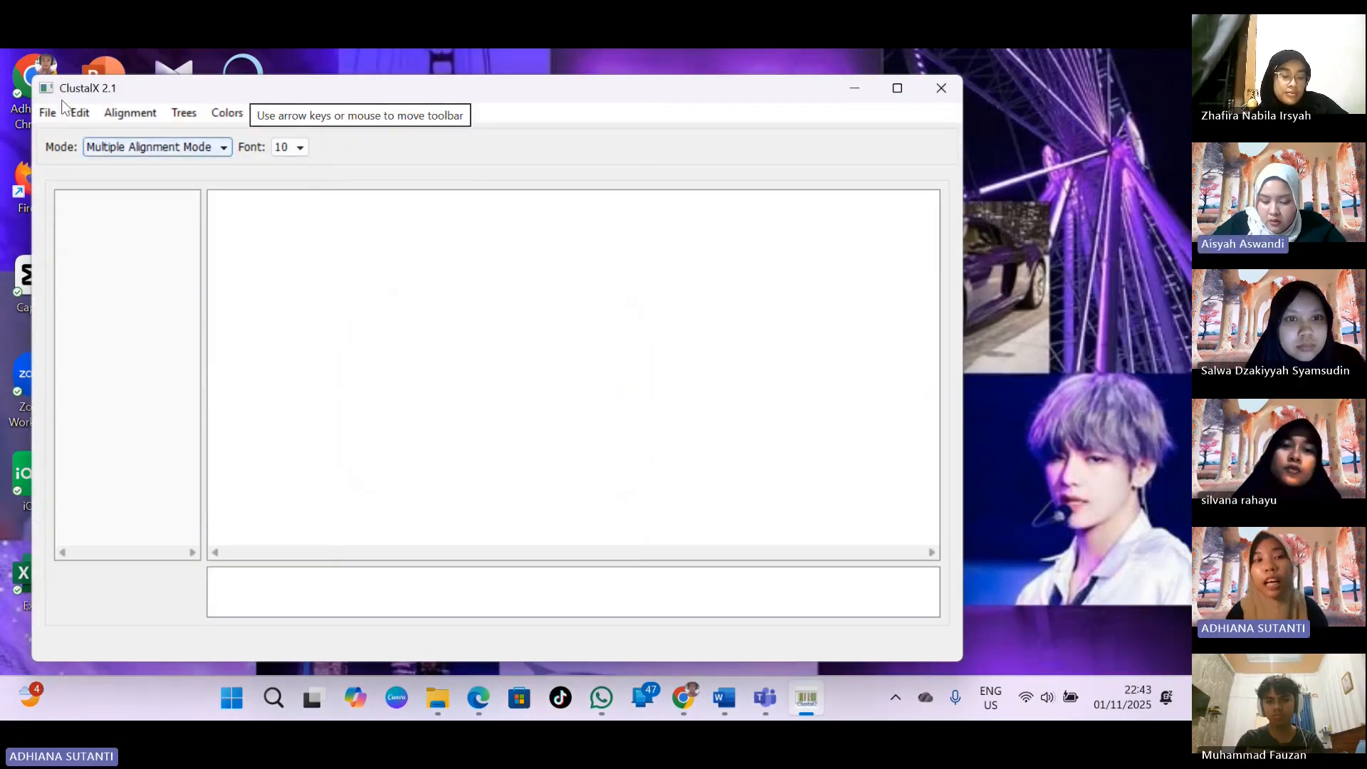
Load the NCBI BLAST AKHIR sequences into the empty ClustalX window.
click(48, 114)
click(84, 135)
scroll(299, 352, down, 5)
click(300, 351)
click(470, 515)
Run a complete alignment of the loaded sequences and inspect the aligned result from start to end in the maximized window.
click(130, 113)
click(183, 134)
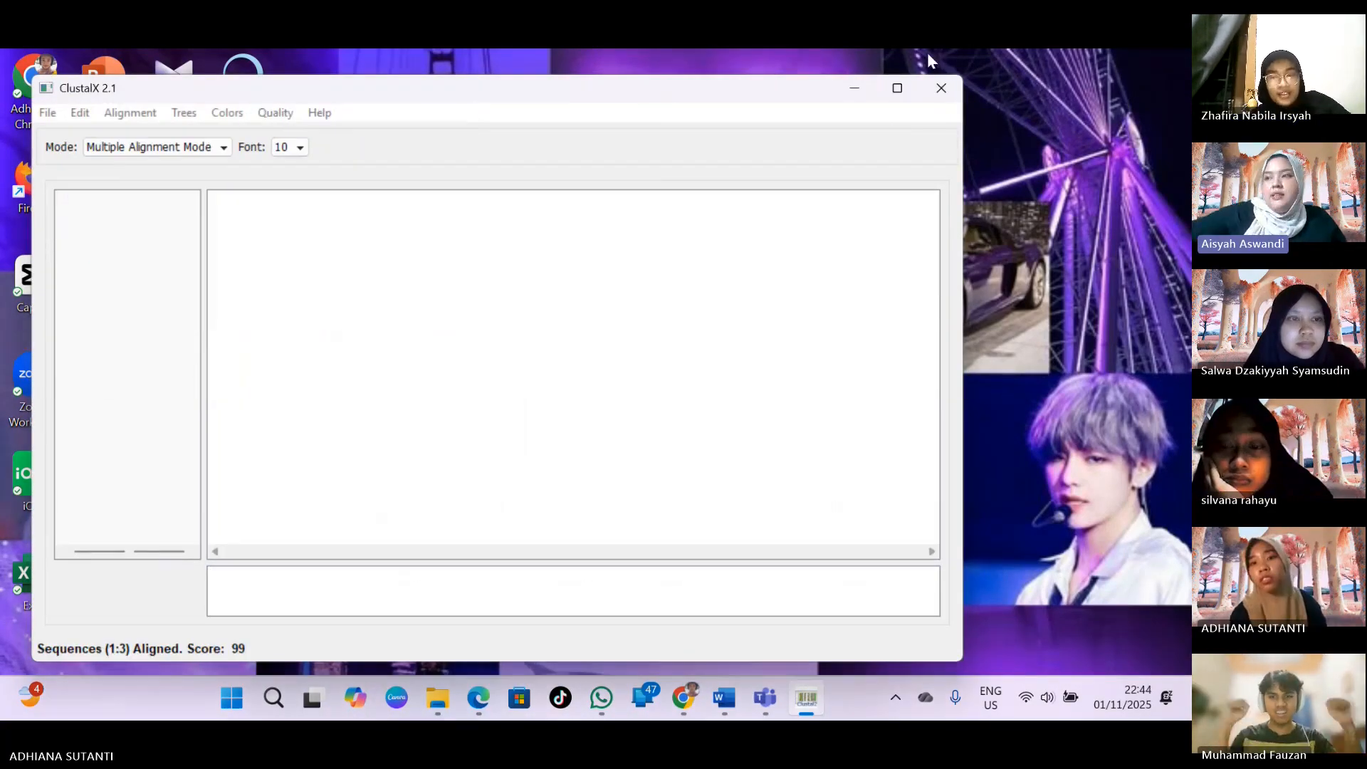
click(898, 89)
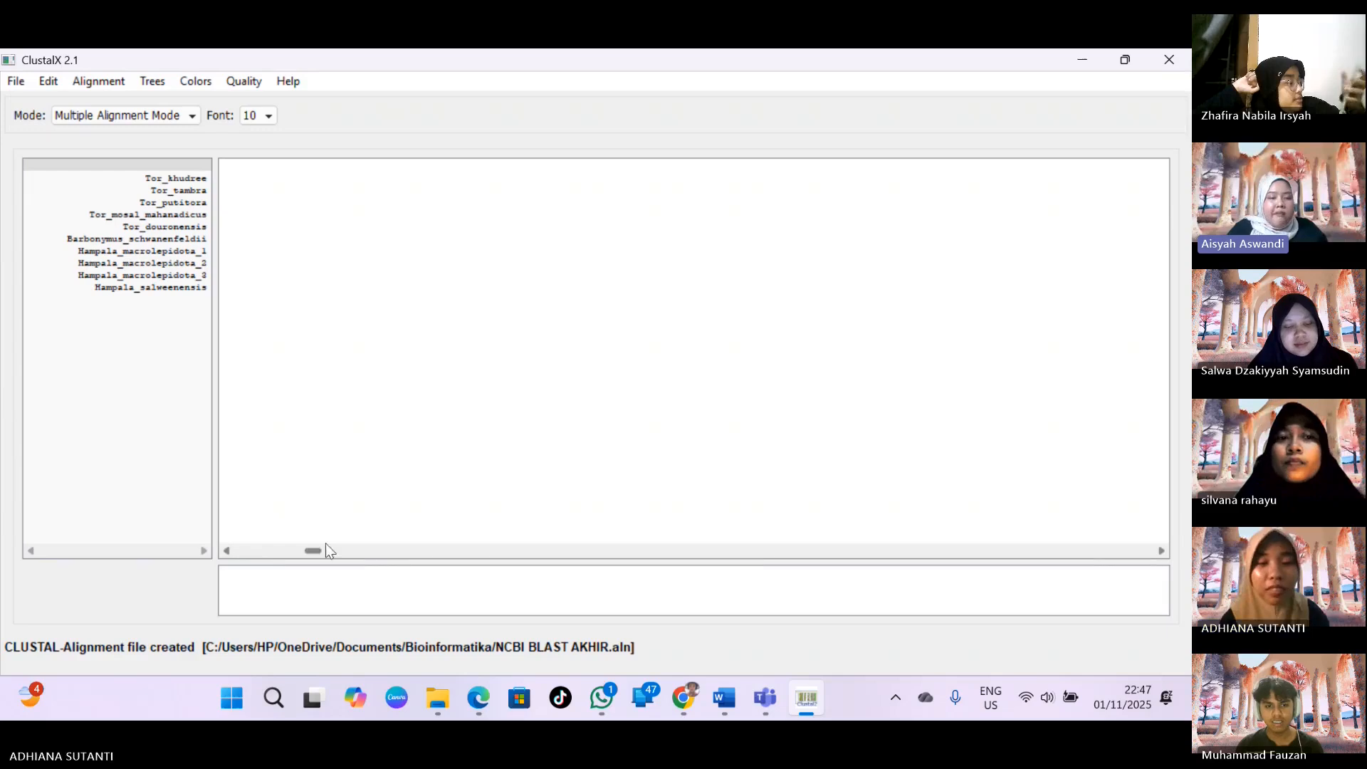
drag(326, 550, 296, 518)
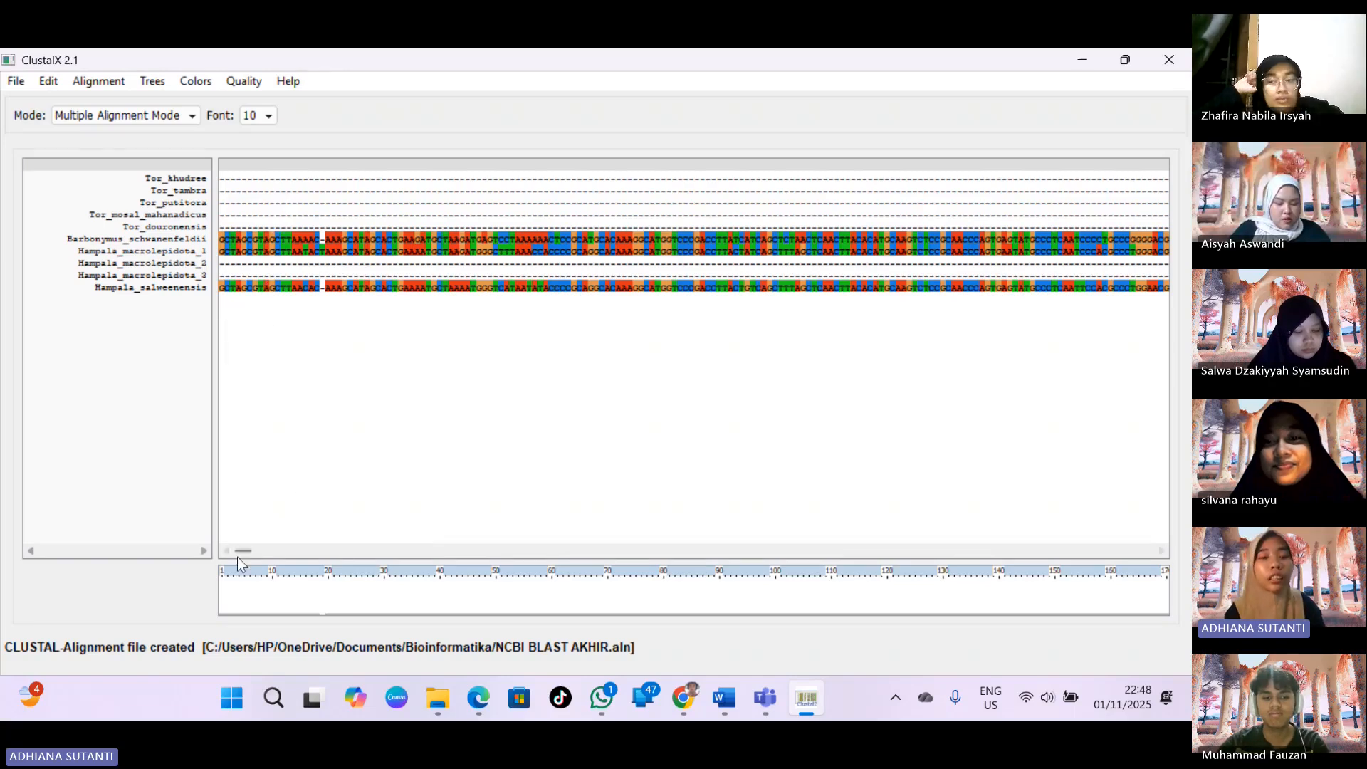
drag(241, 553, 1148, 569)
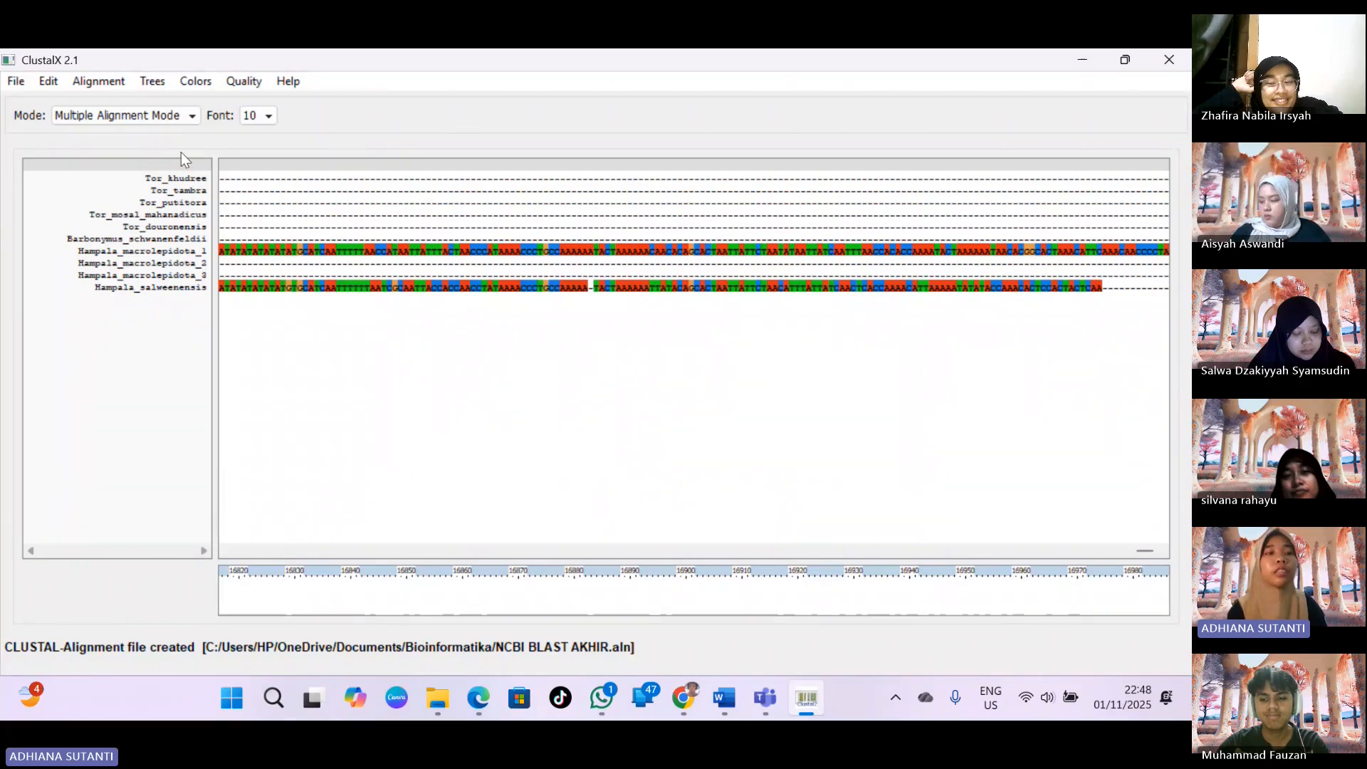
Save the aligned sequences in FASTA format as NCBI BLAST AKHIR in the Bioinformatika folder.
click(92, 84)
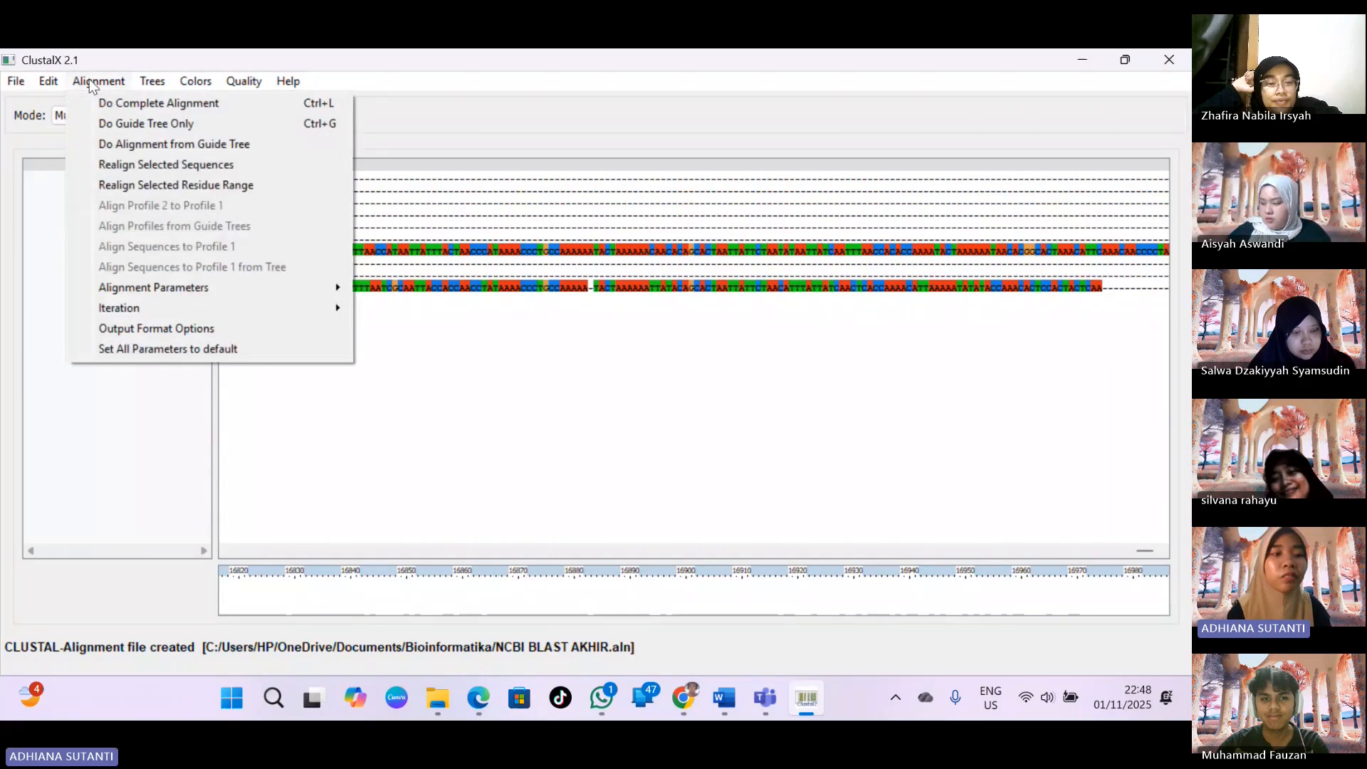
mouse_move(50, 84)
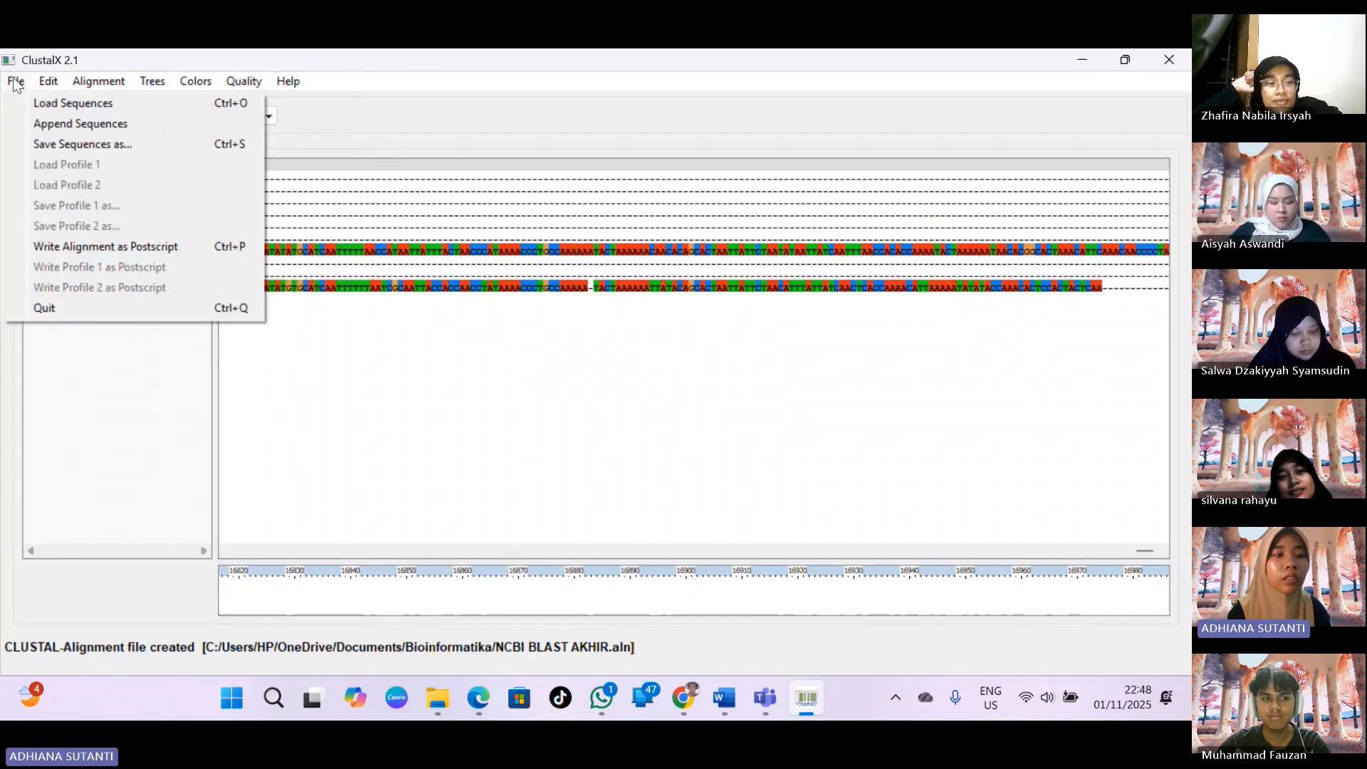
click(96, 145)
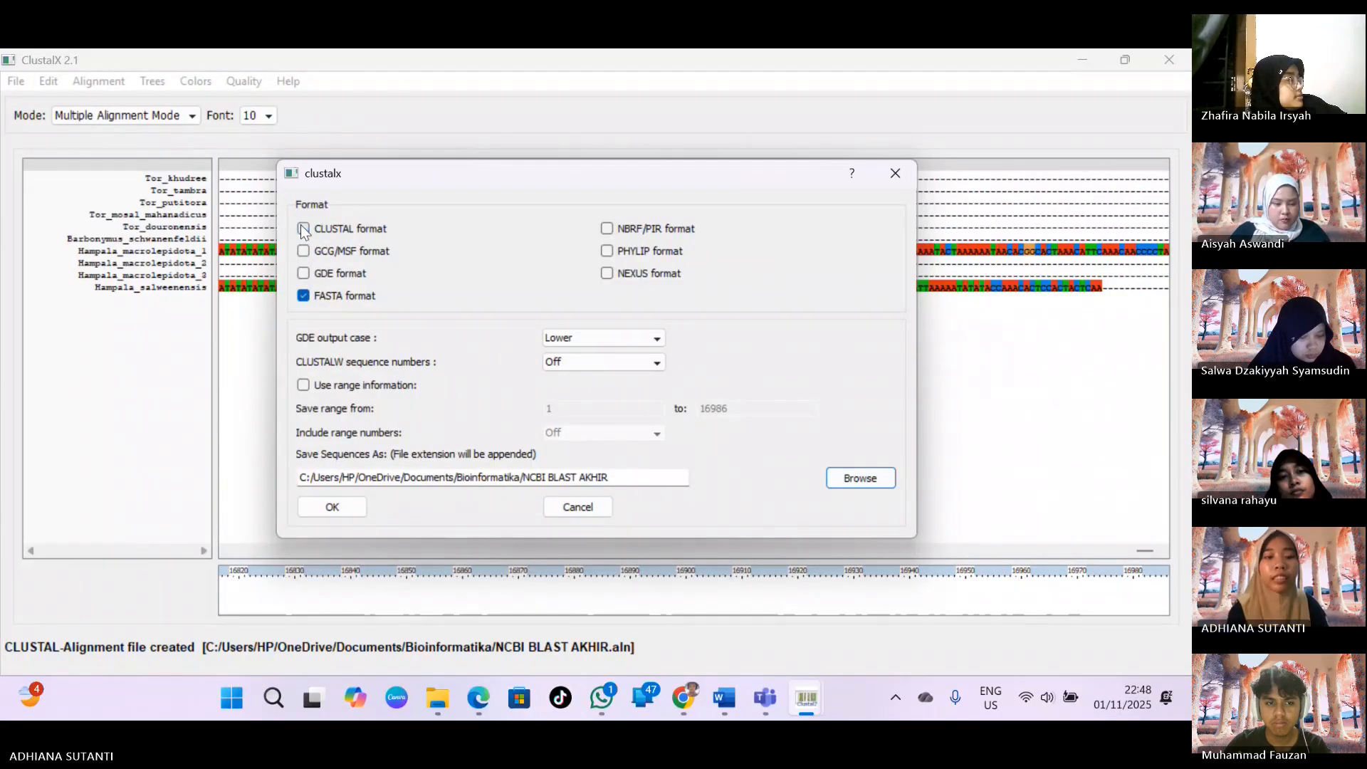
click(349, 514)
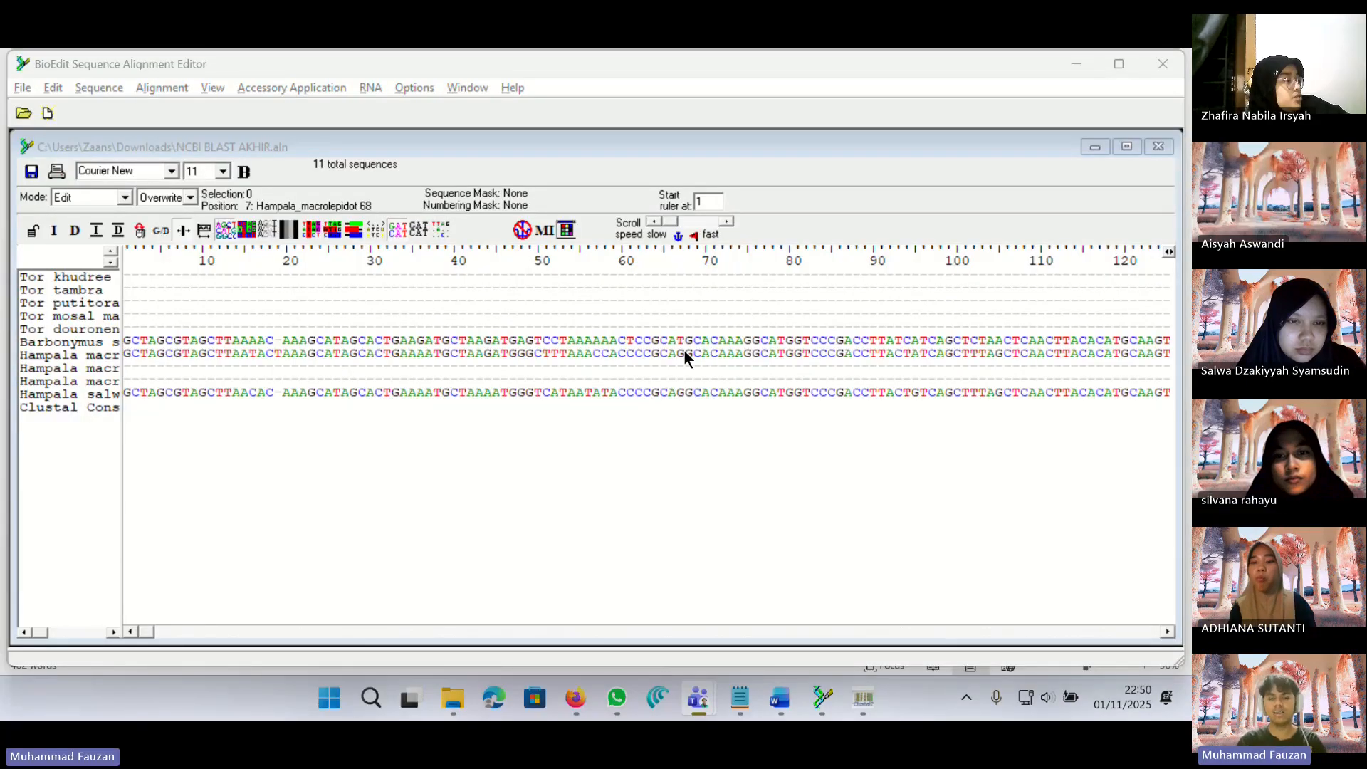
In BioEdit, delete the alignment columns of NCBI BLAST AKHIR.aln from the start through about position 14415.
click(883, 76)
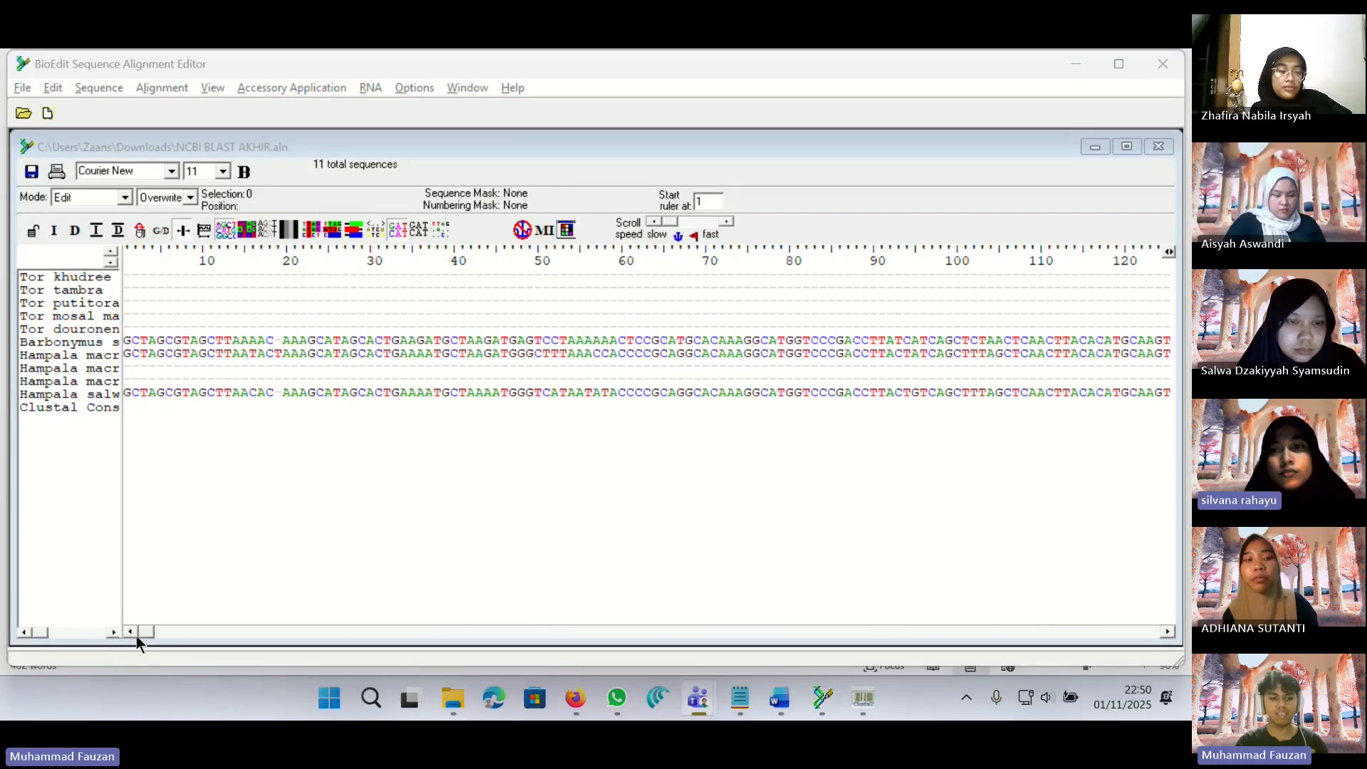
drag(149, 633, 1004, 659)
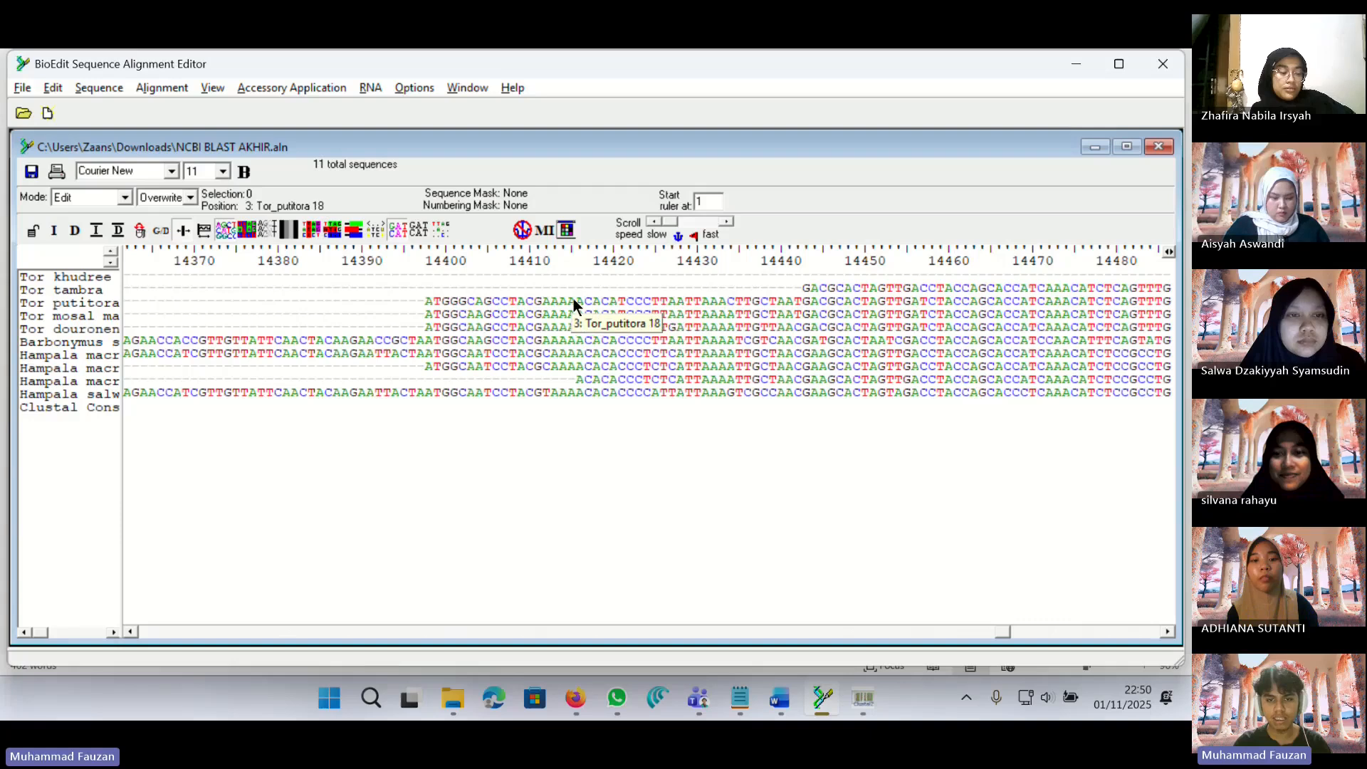
click(569, 250)
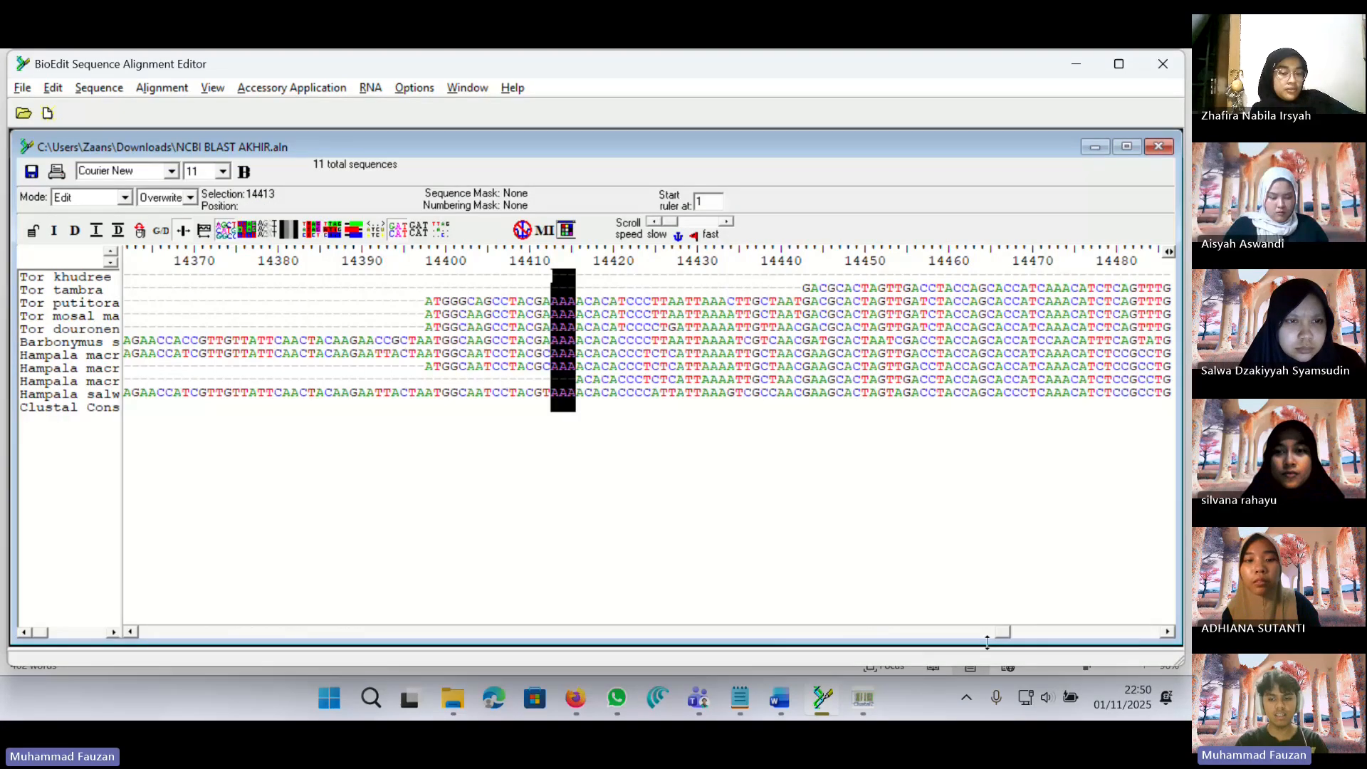
drag(1008, 640, 126, 623)
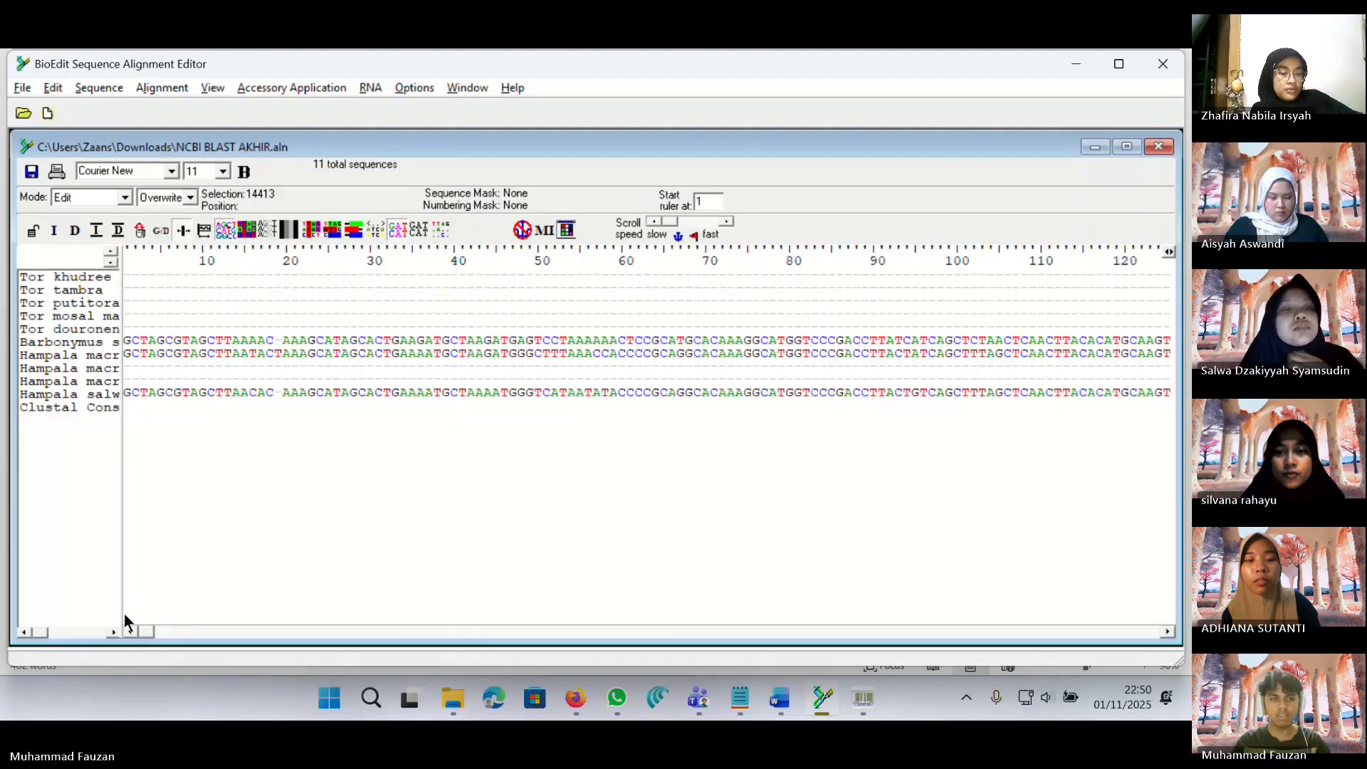
click(125, 247)
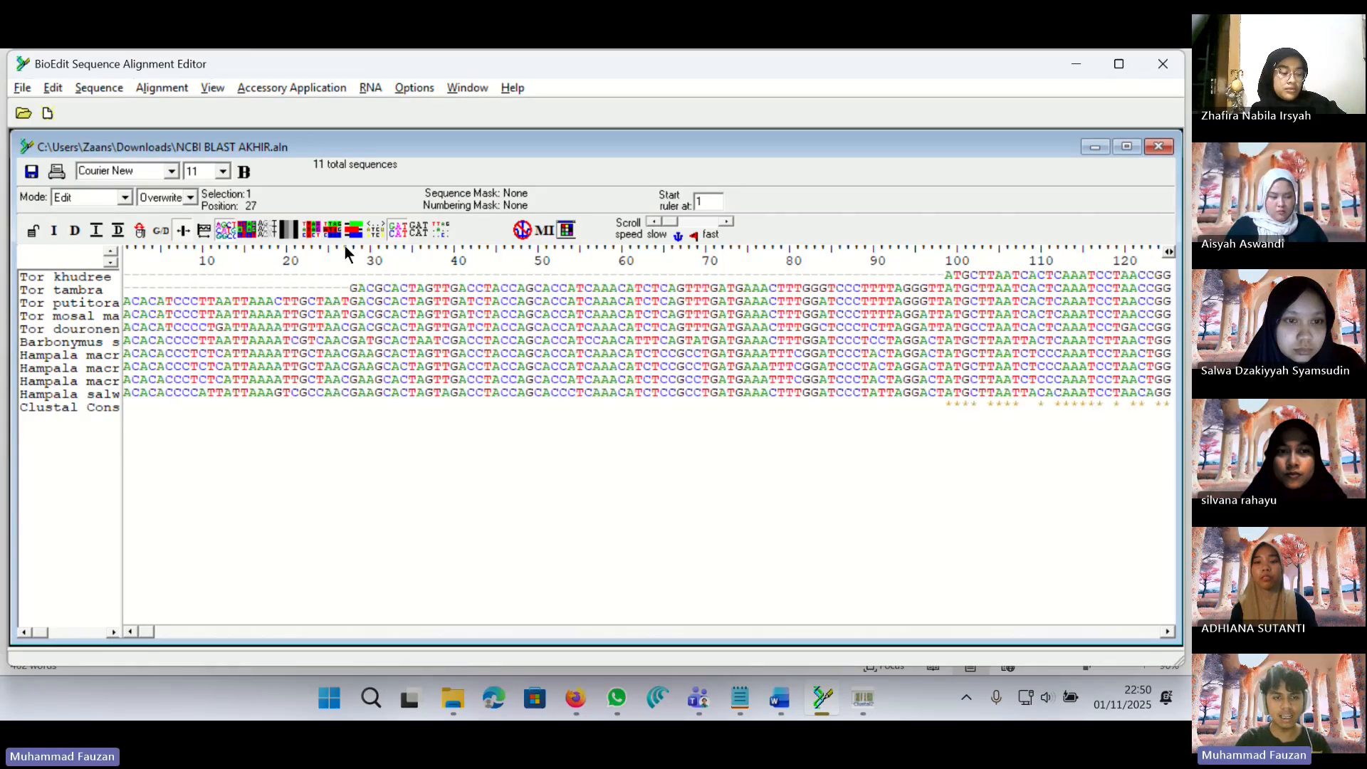
Delete the first 27 and the following 71 columns so that every sequence starts at the first base of Tor khudree.
drag(345, 406, 21, 276)
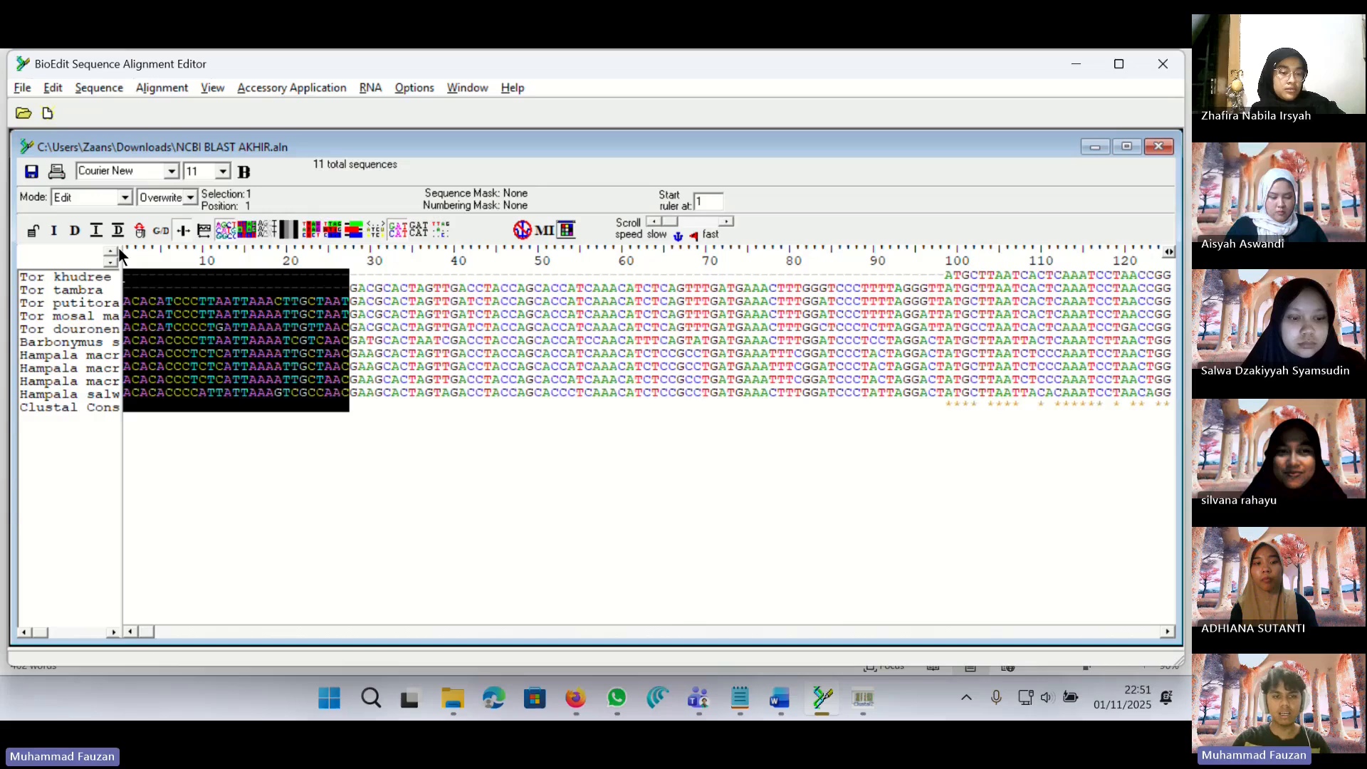
key(Delete)
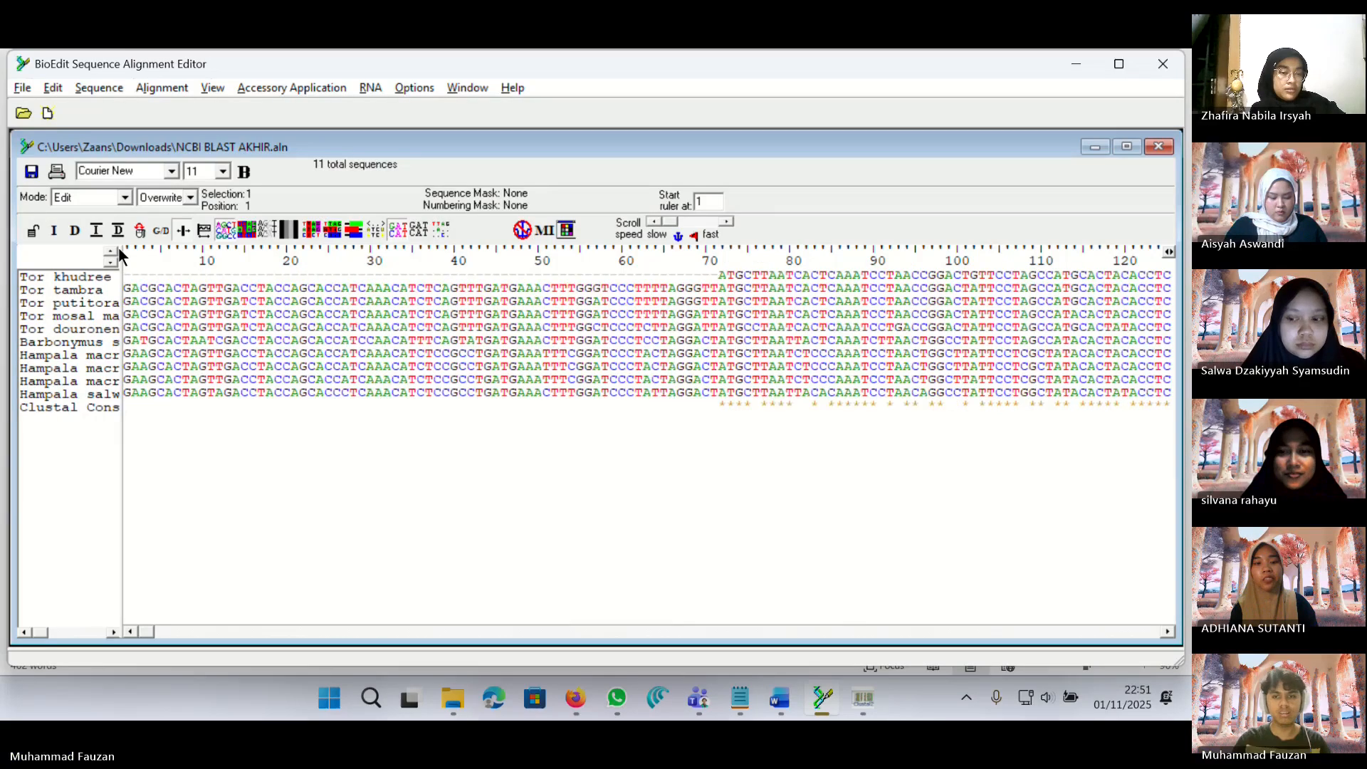
drag(714, 273, 635, 317)
drag(714, 255, 122, 248)
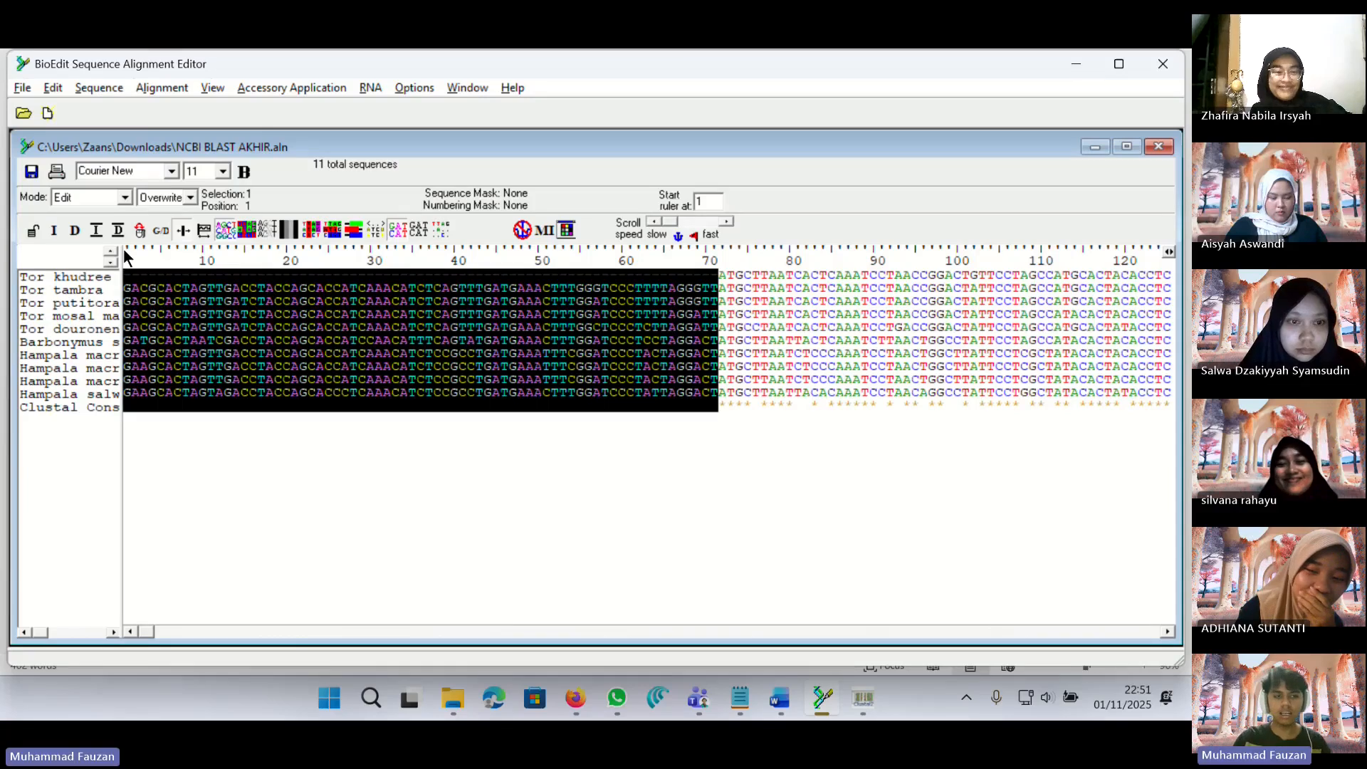
key(Delete)
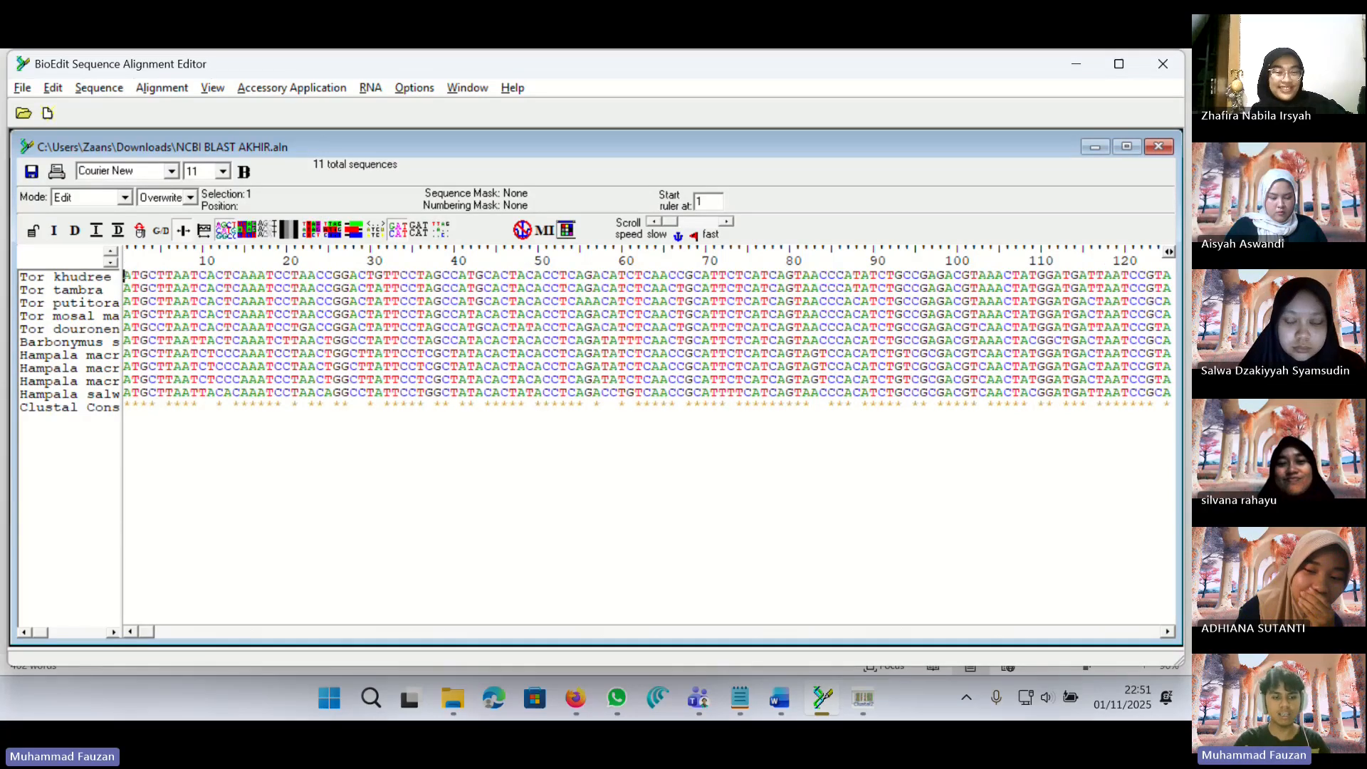
Delete columns 1001 to 2473 beyond the end of Tor khudree and check the trimmed alignment from start to end.
drag(149, 631, 541, 634)
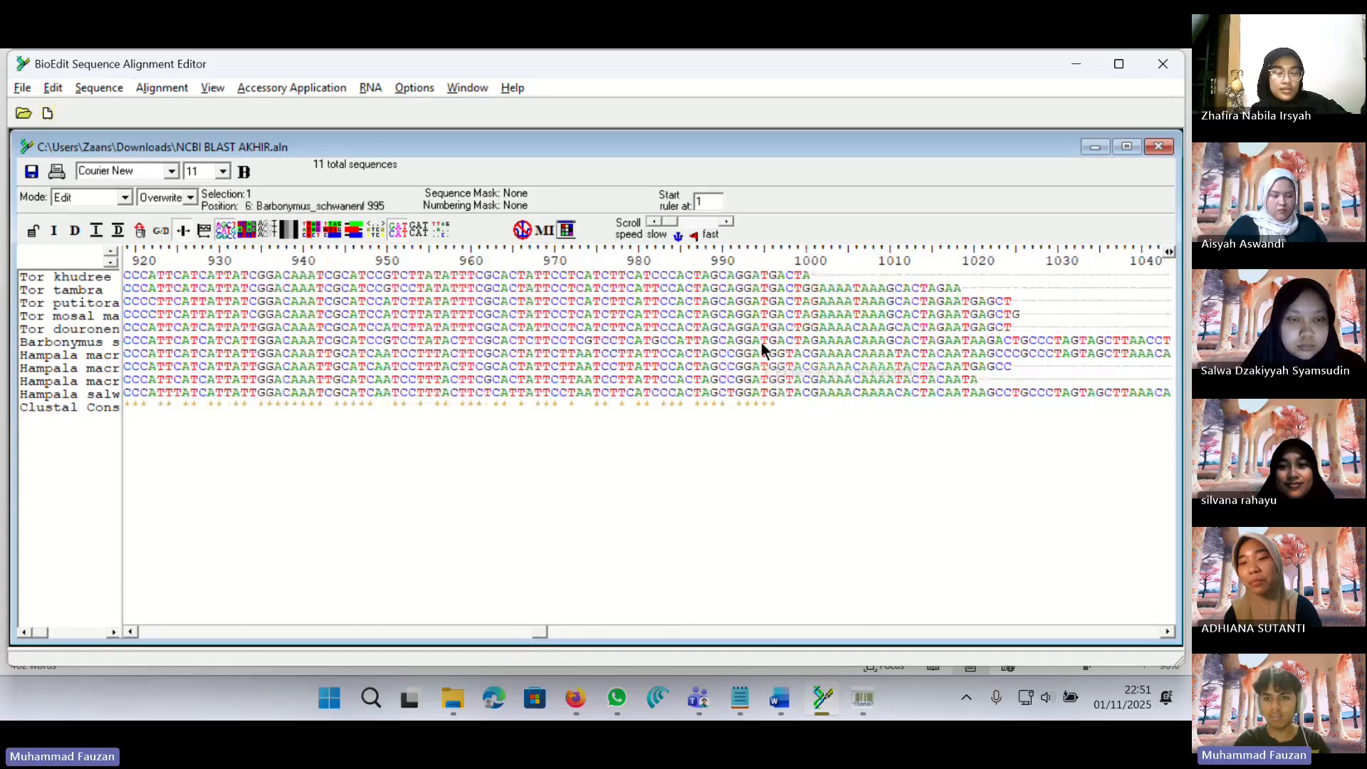
click(814, 250)
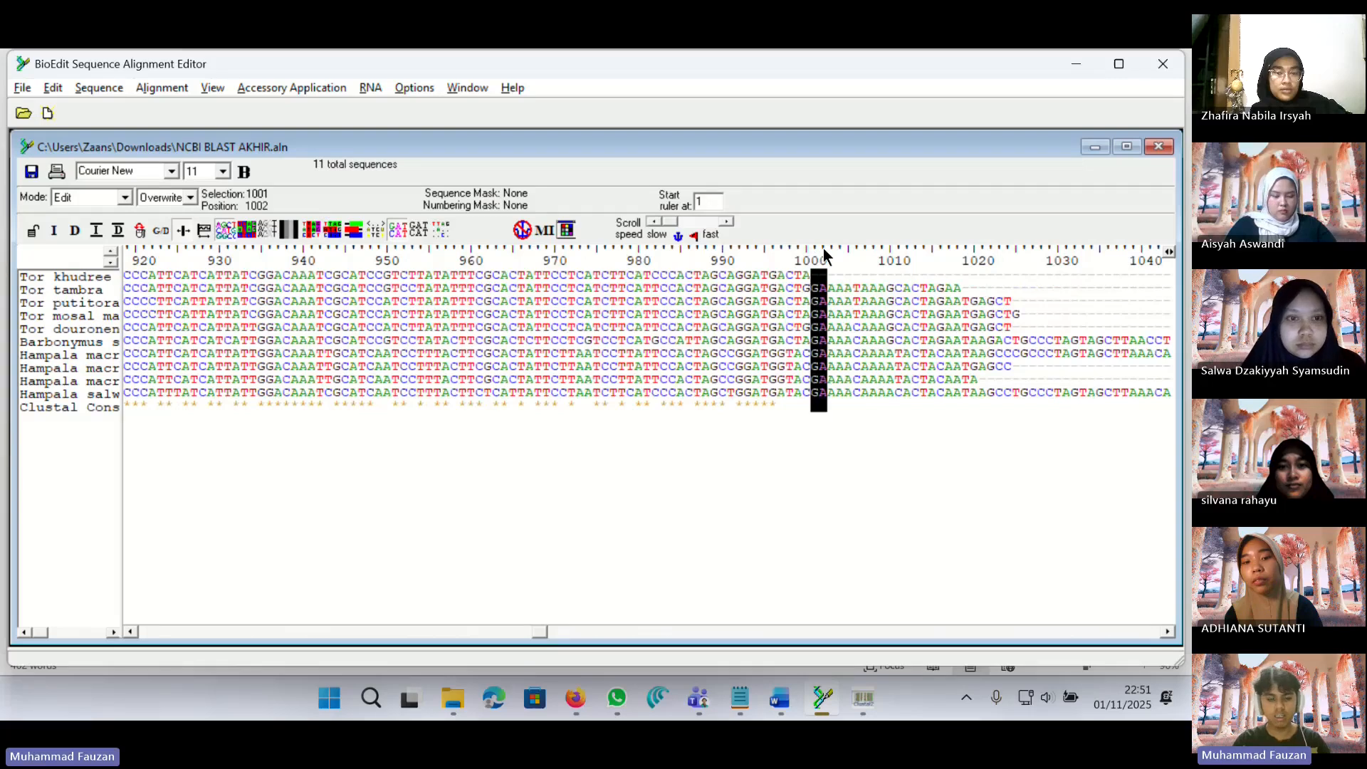
drag(540, 627, 1168, 643)
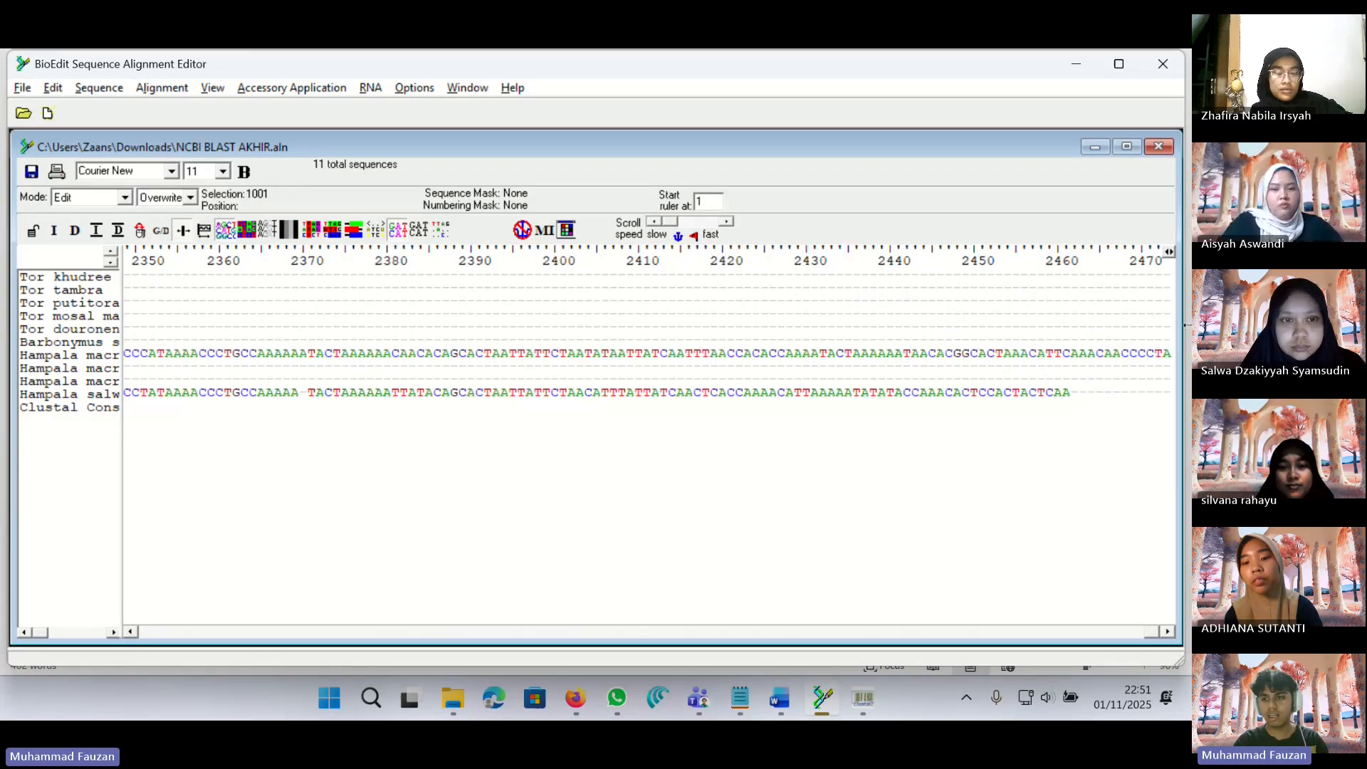
shift+click(1168, 272)
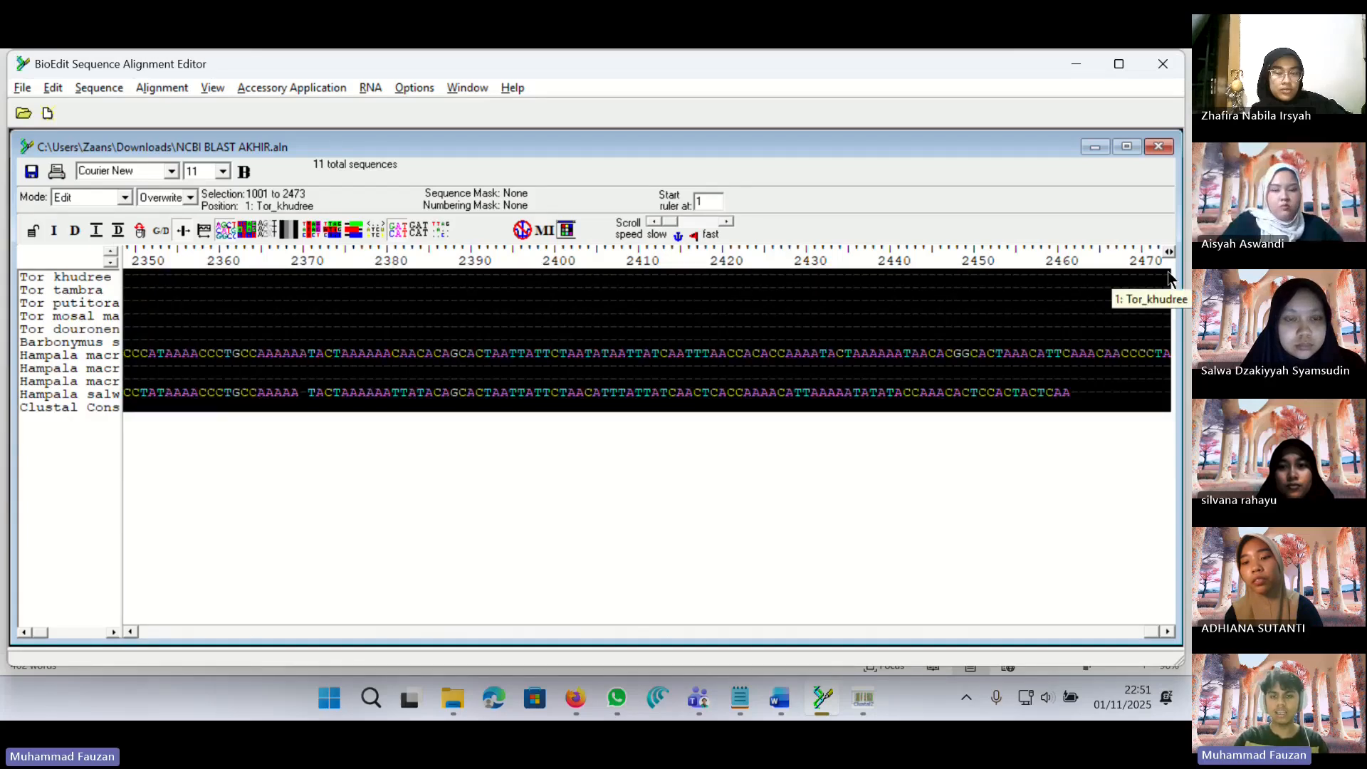
key(Delete)
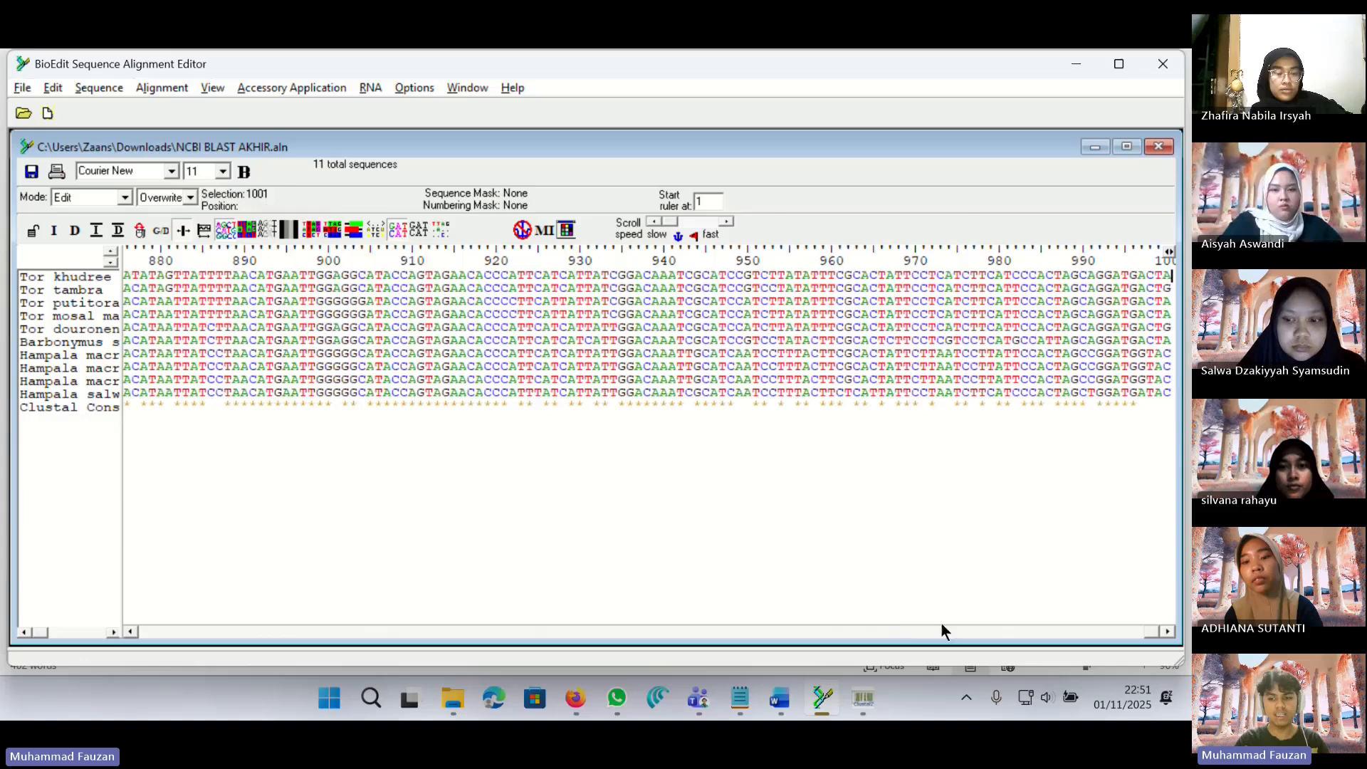
drag(1149, 636, 125, 619)
click(177, 272)
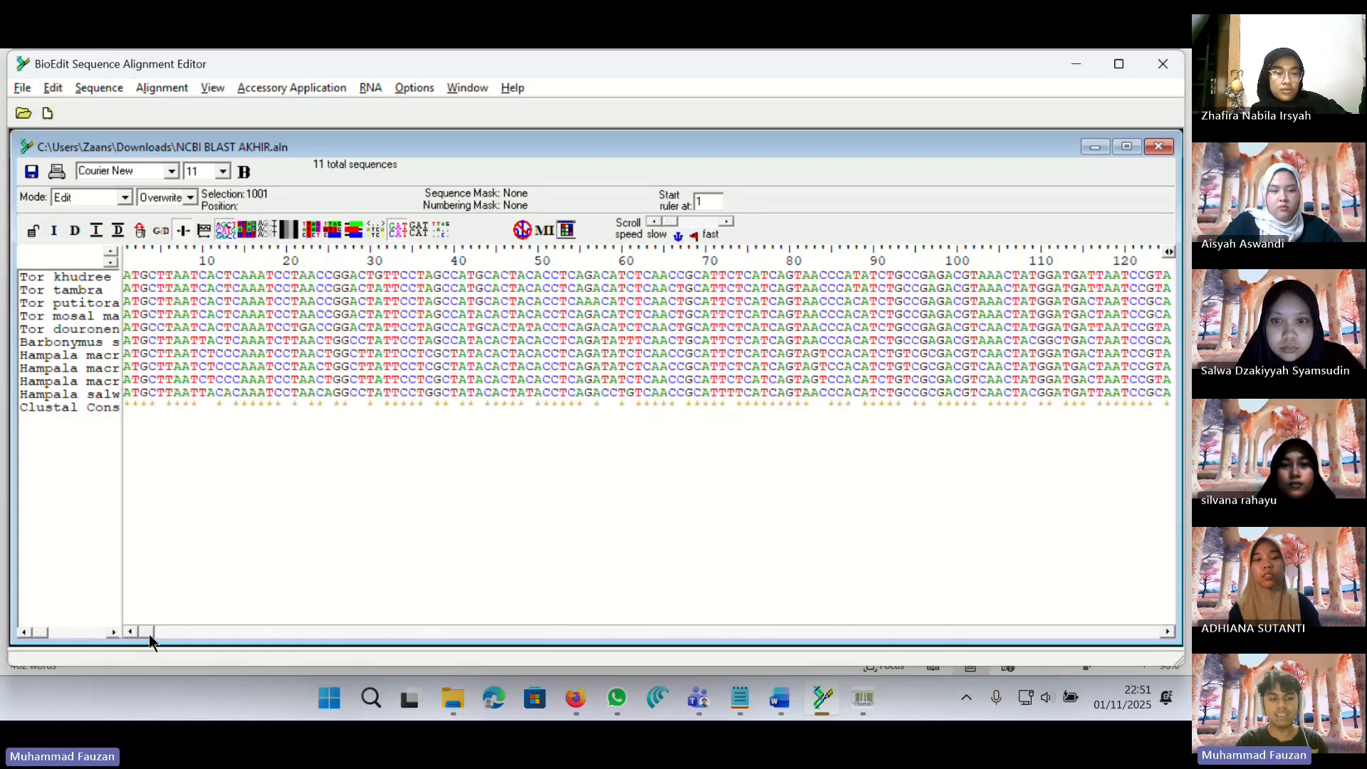
drag(159, 634, 1171, 626)
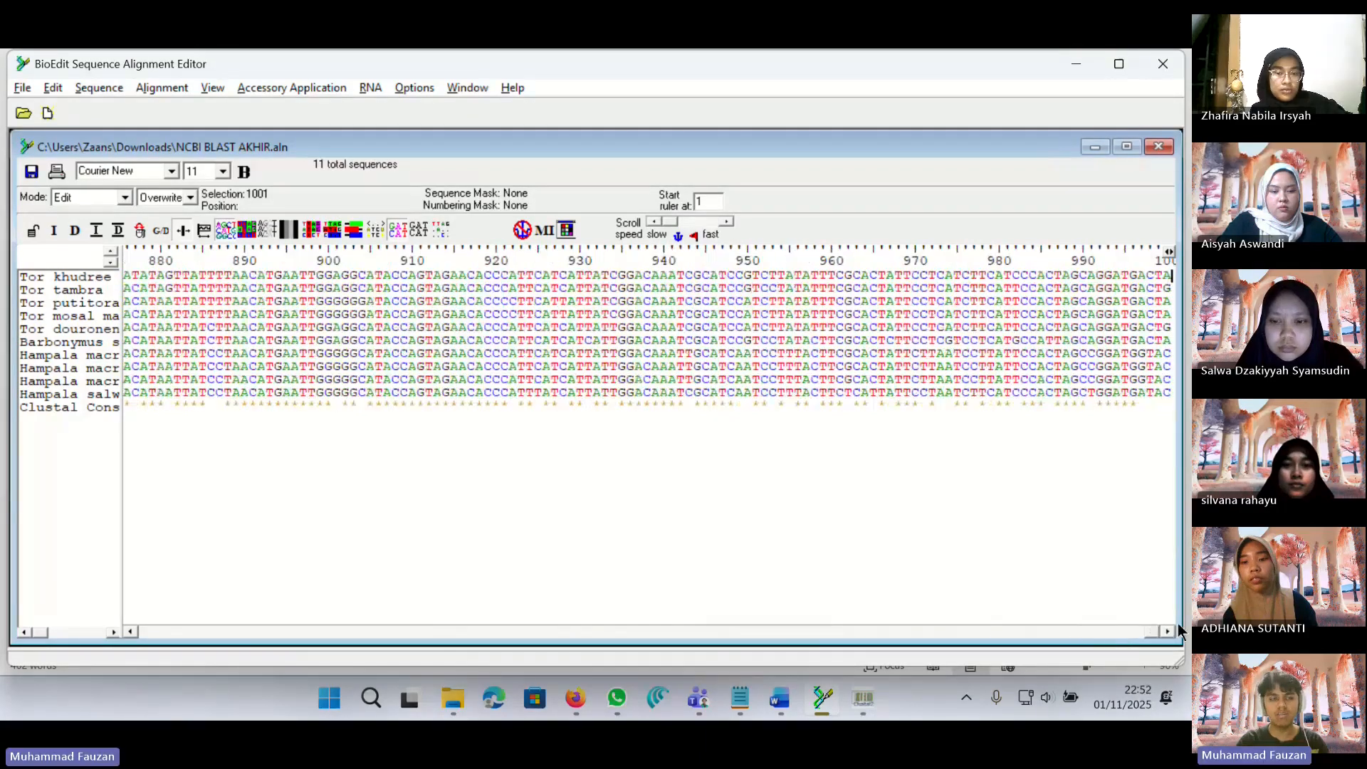
click(23, 88)
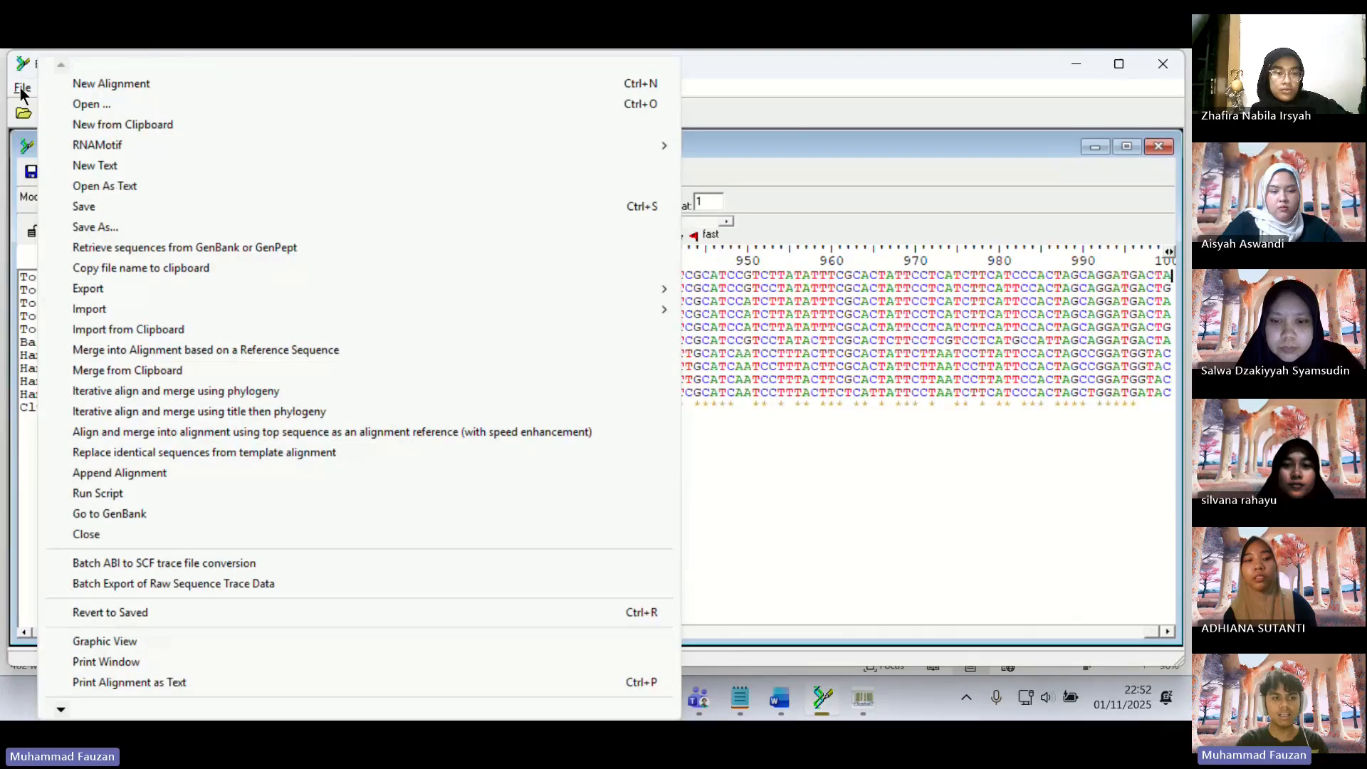
click(105, 228)
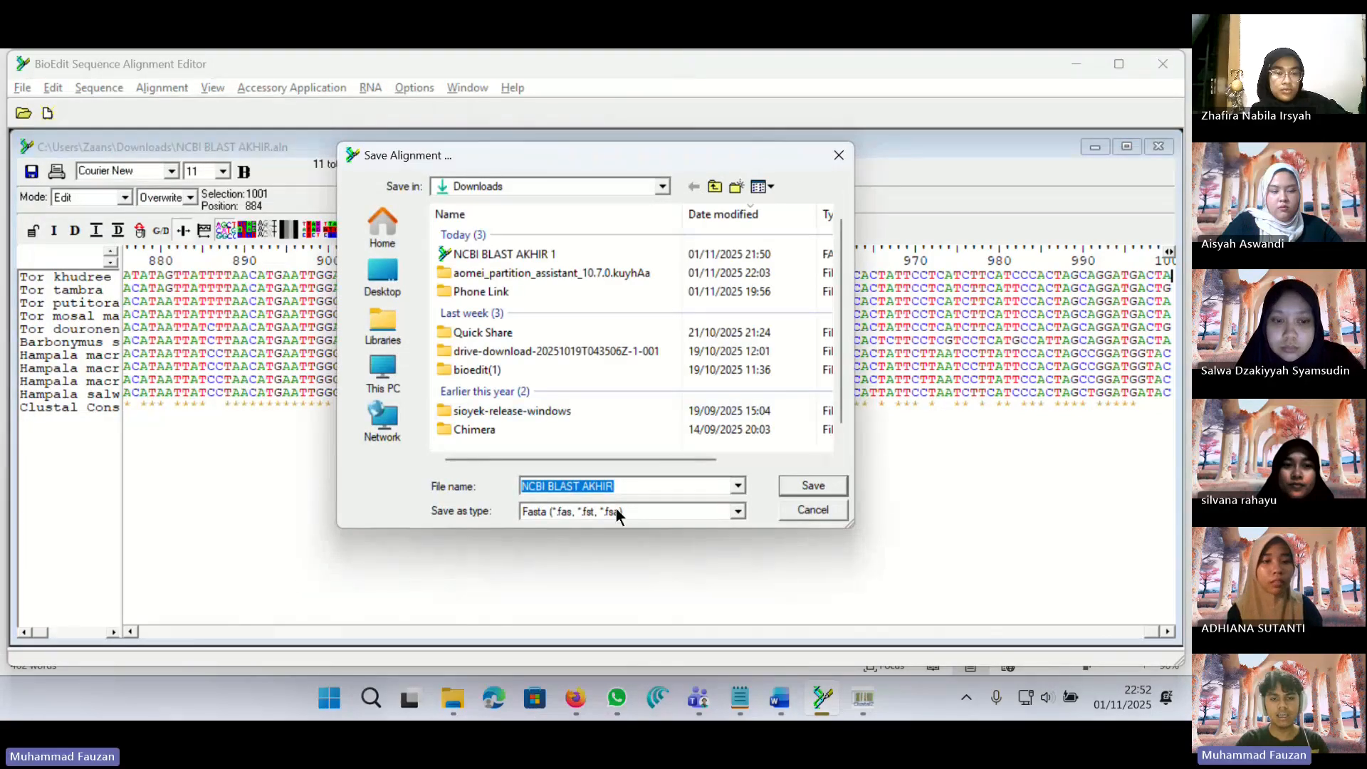
click(740, 512)
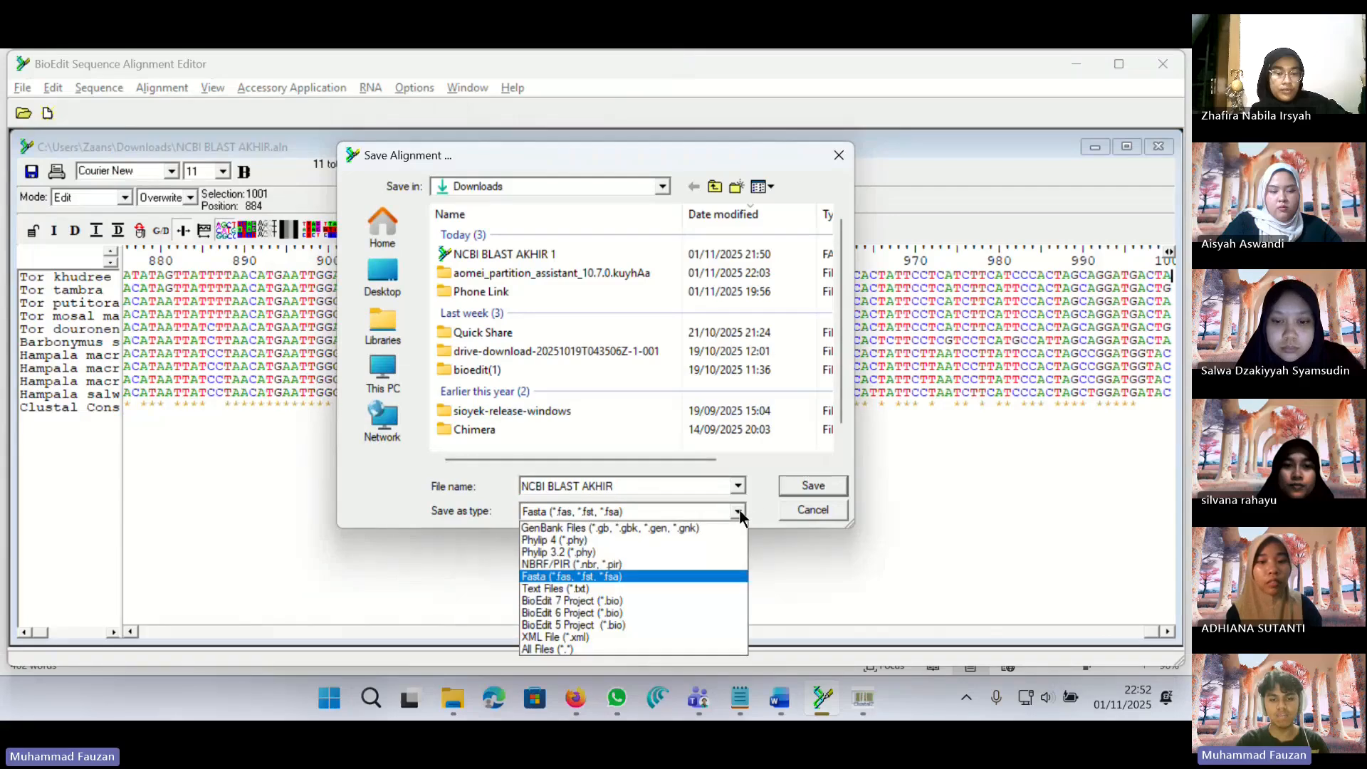
click(600, 577)
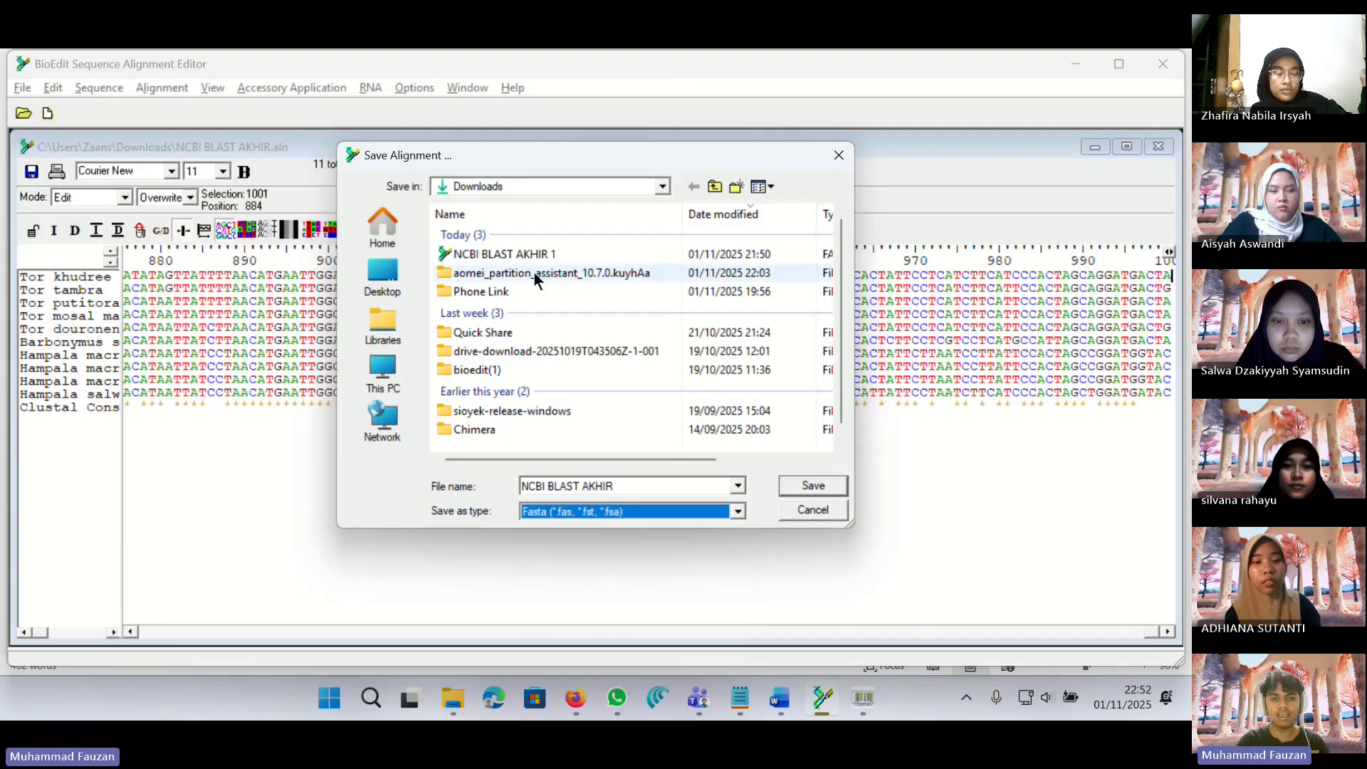
click(839, 155)
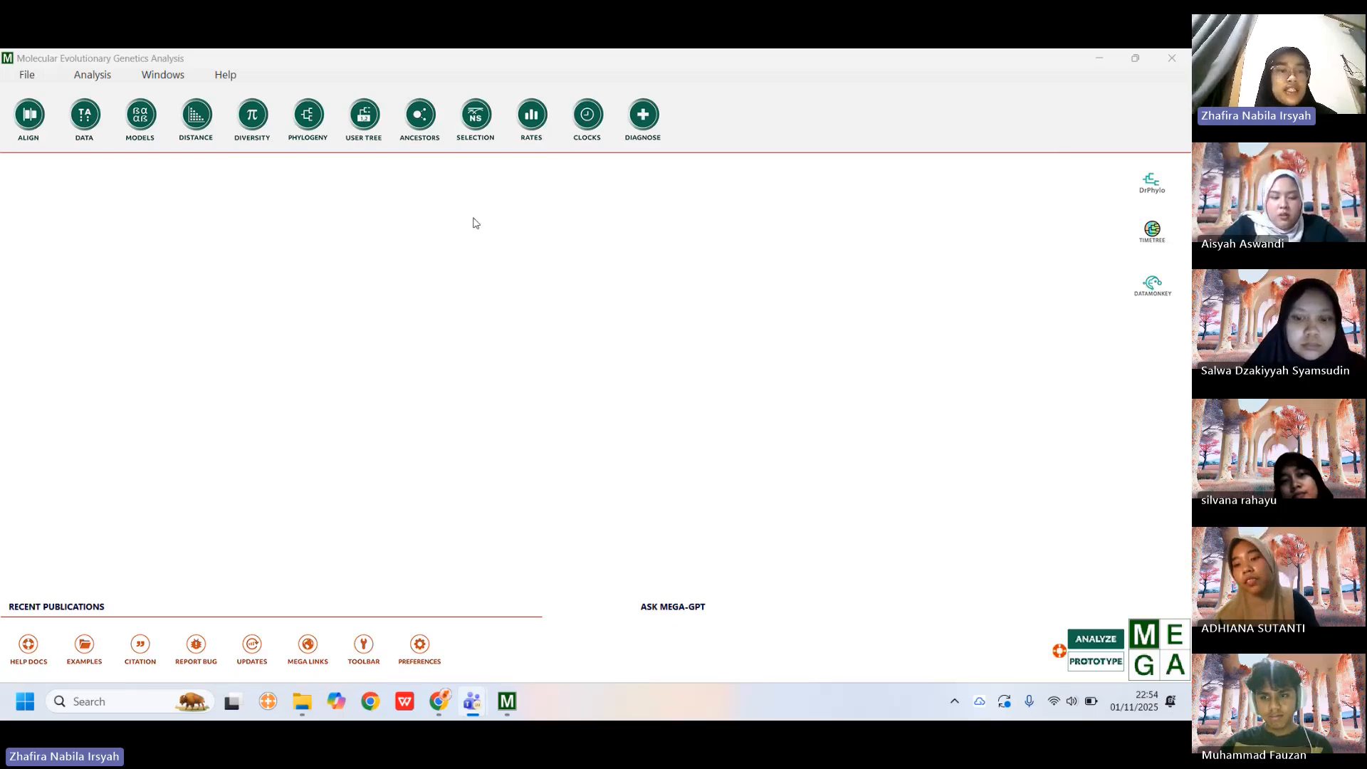
In MEGA, open the FASTA file NCBI BLAST AKHIR 1 from New folder in SEQMAN for analysis.
click(28, 75)
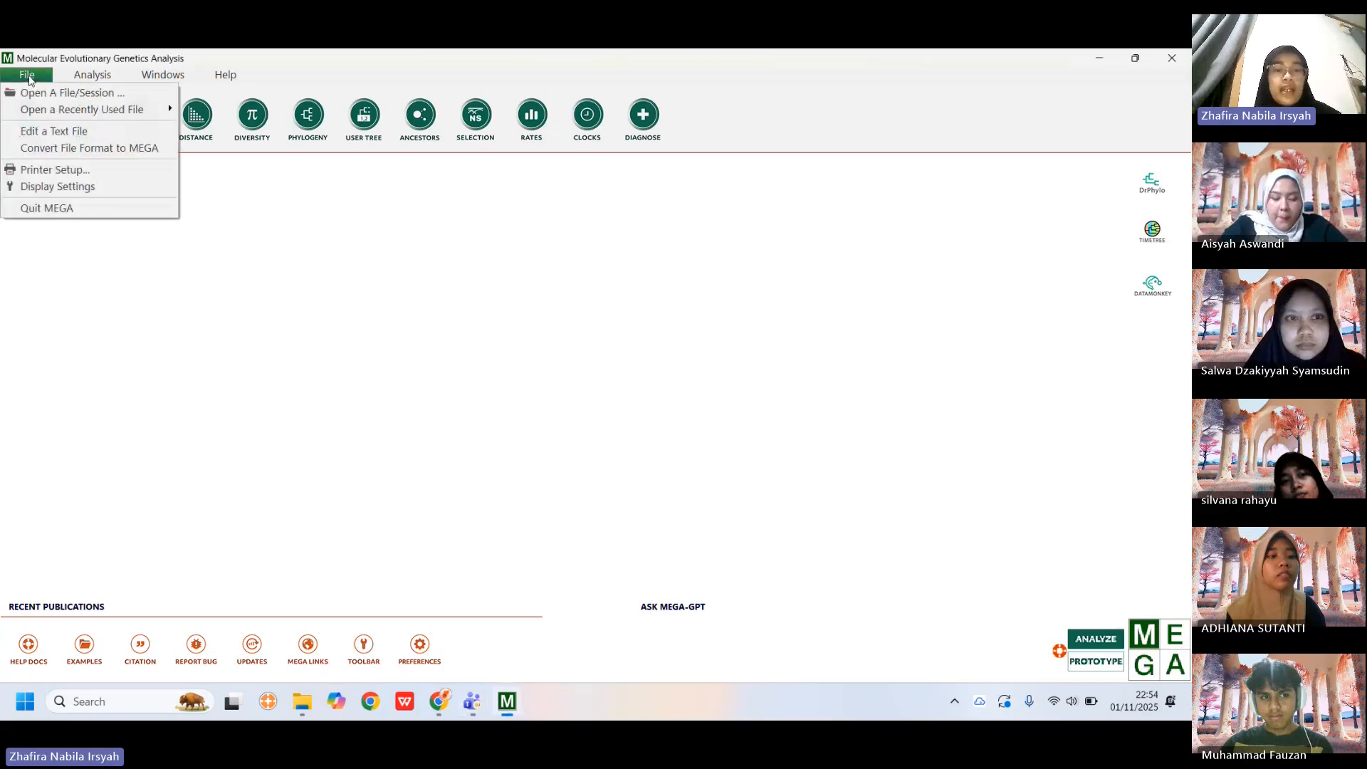
click(59, 95)
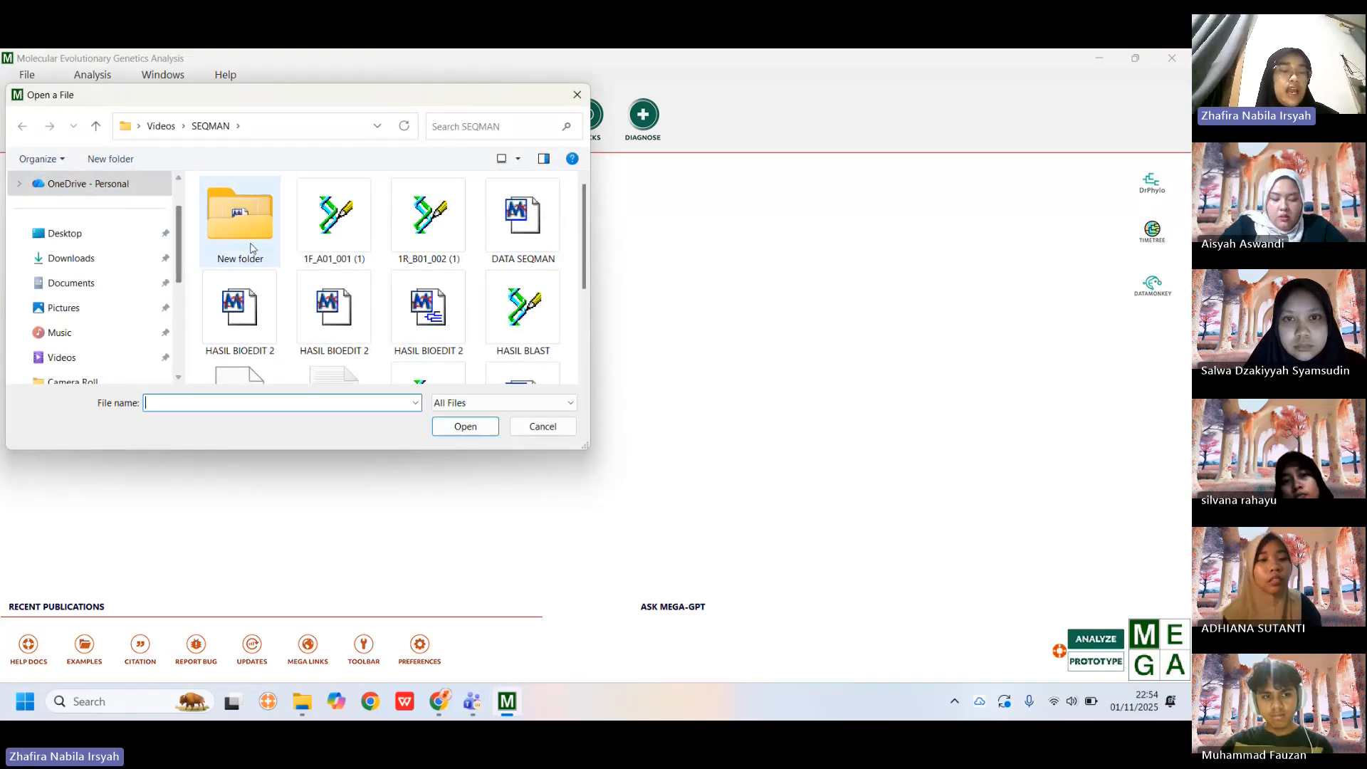
double_click(252, 248)
click(246, 241)
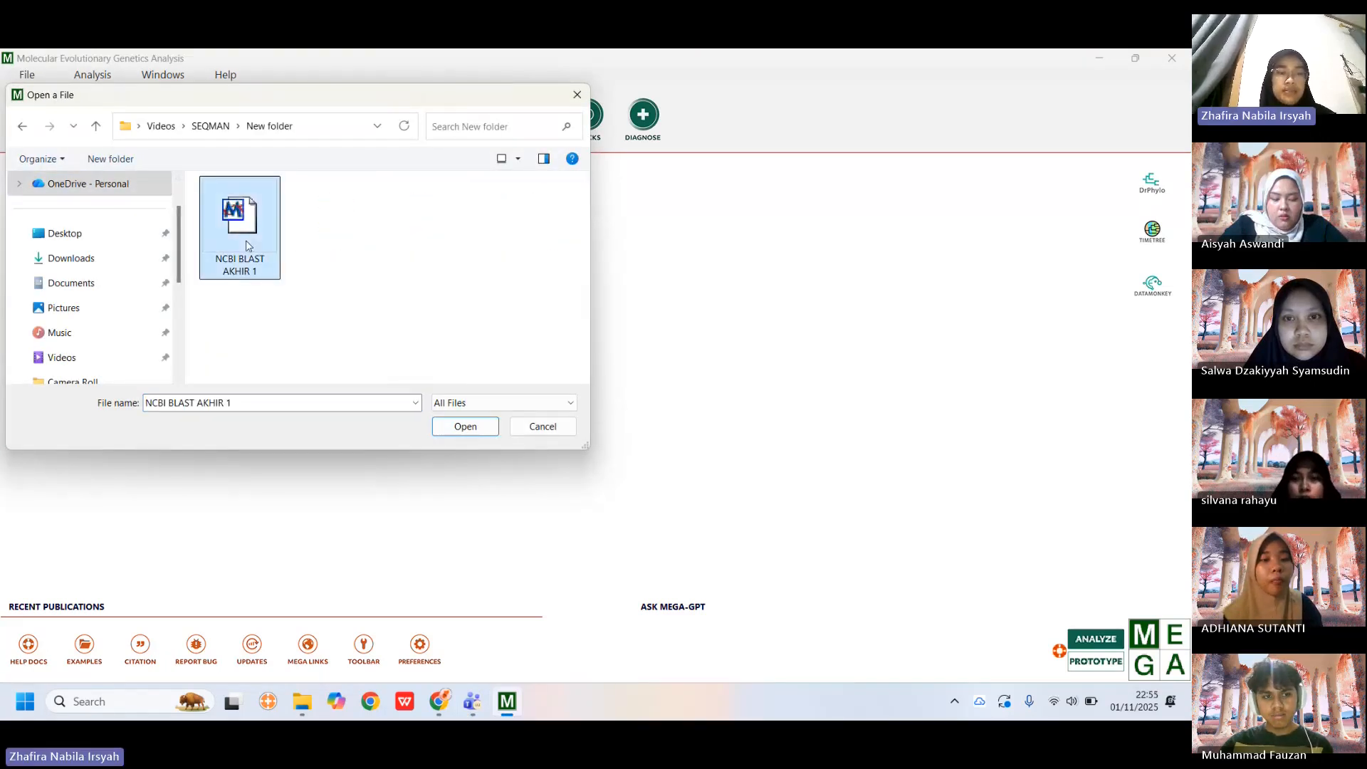
click(459, 432)
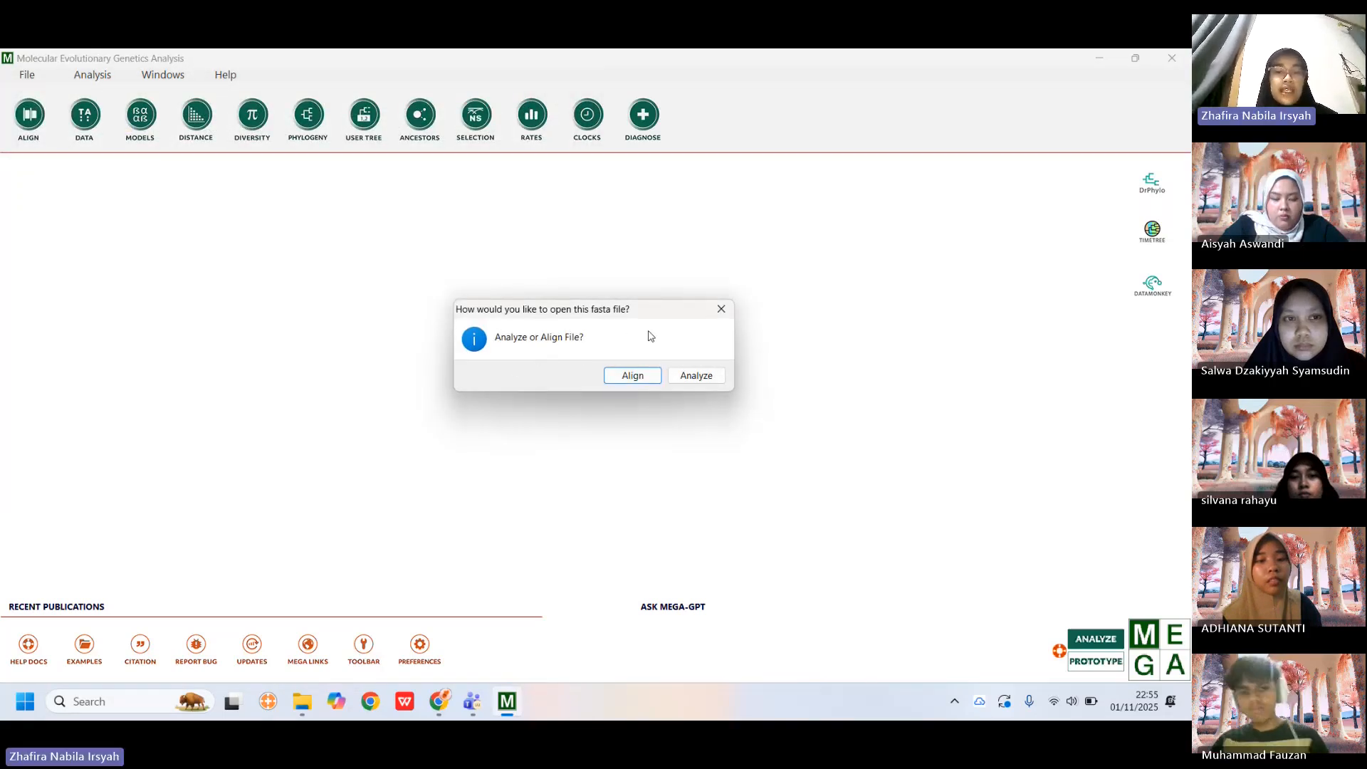
click(701, 378)
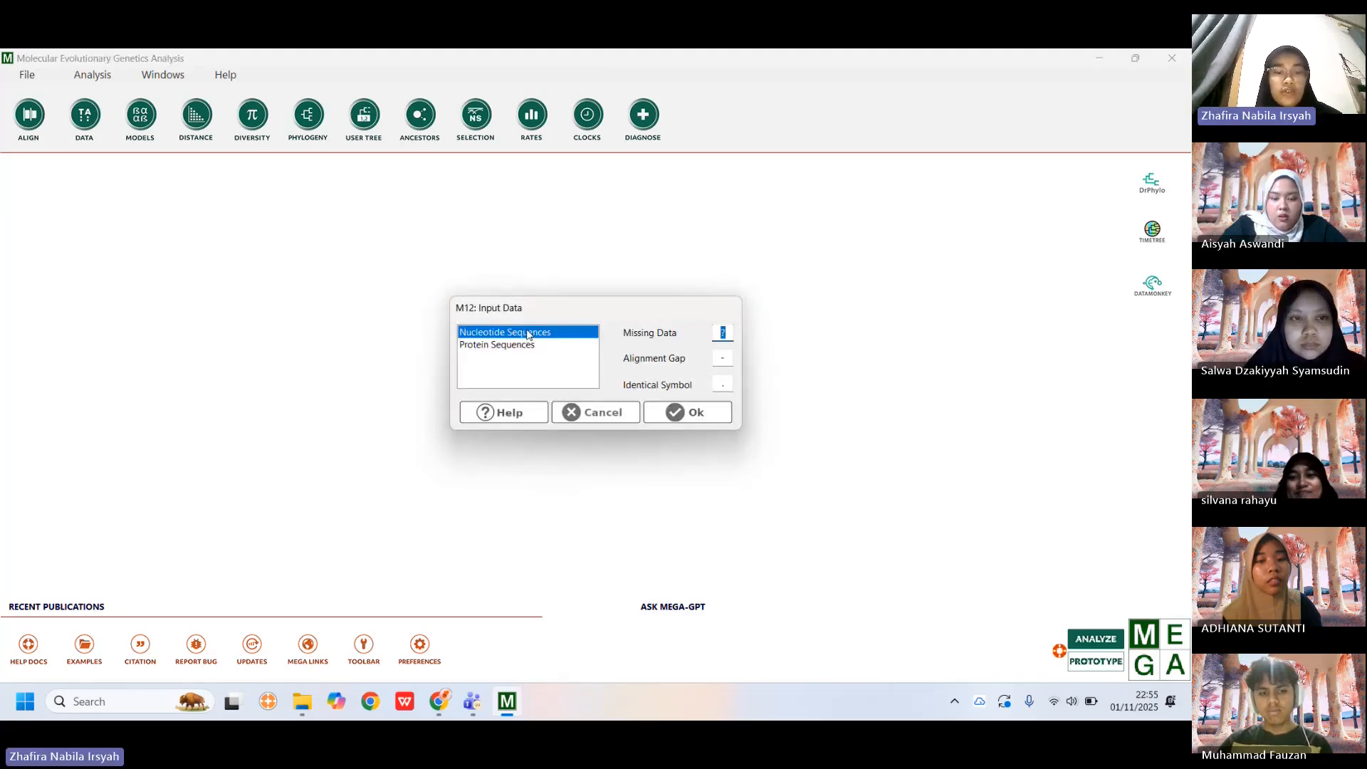
Import the data as protein-coding nucleotide sequences with the Vertebrate Mitochondrial genetic code.
click(681, 414)
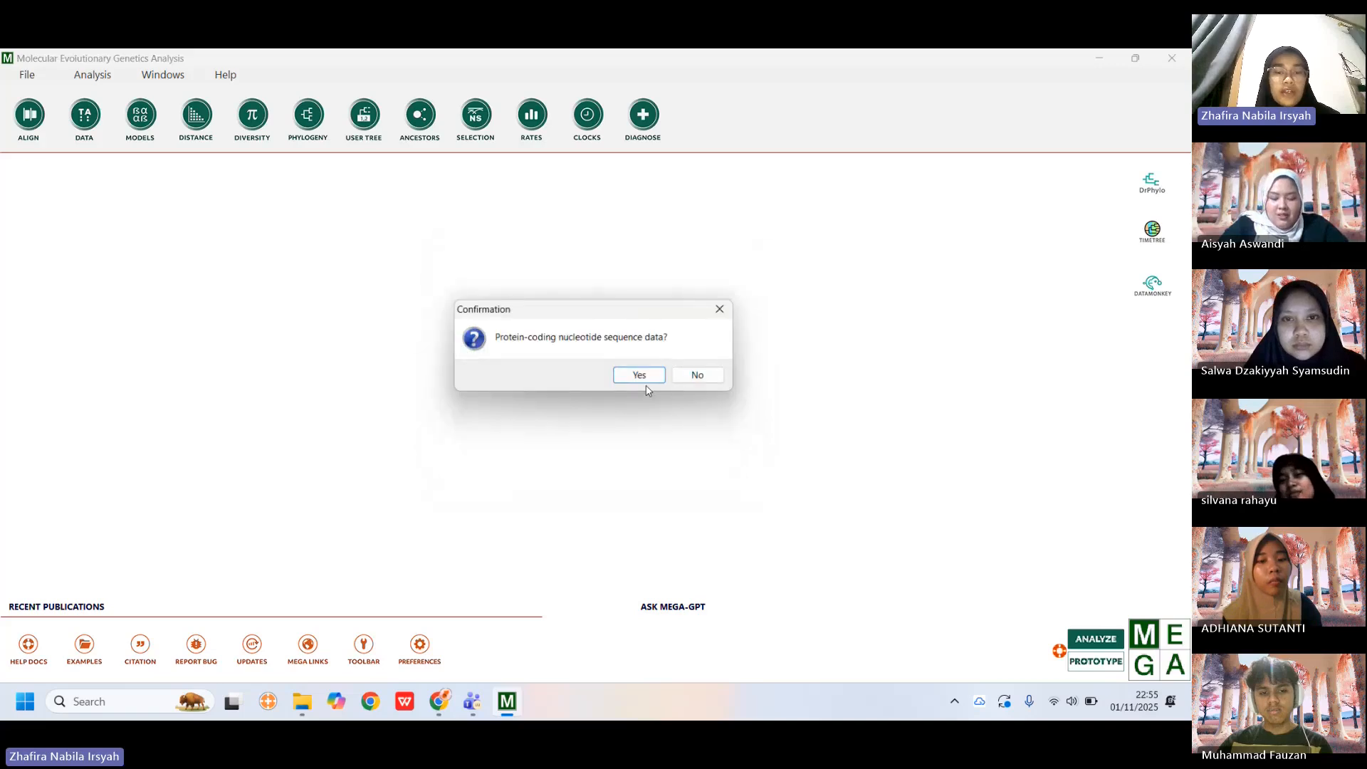
click(640, 375)
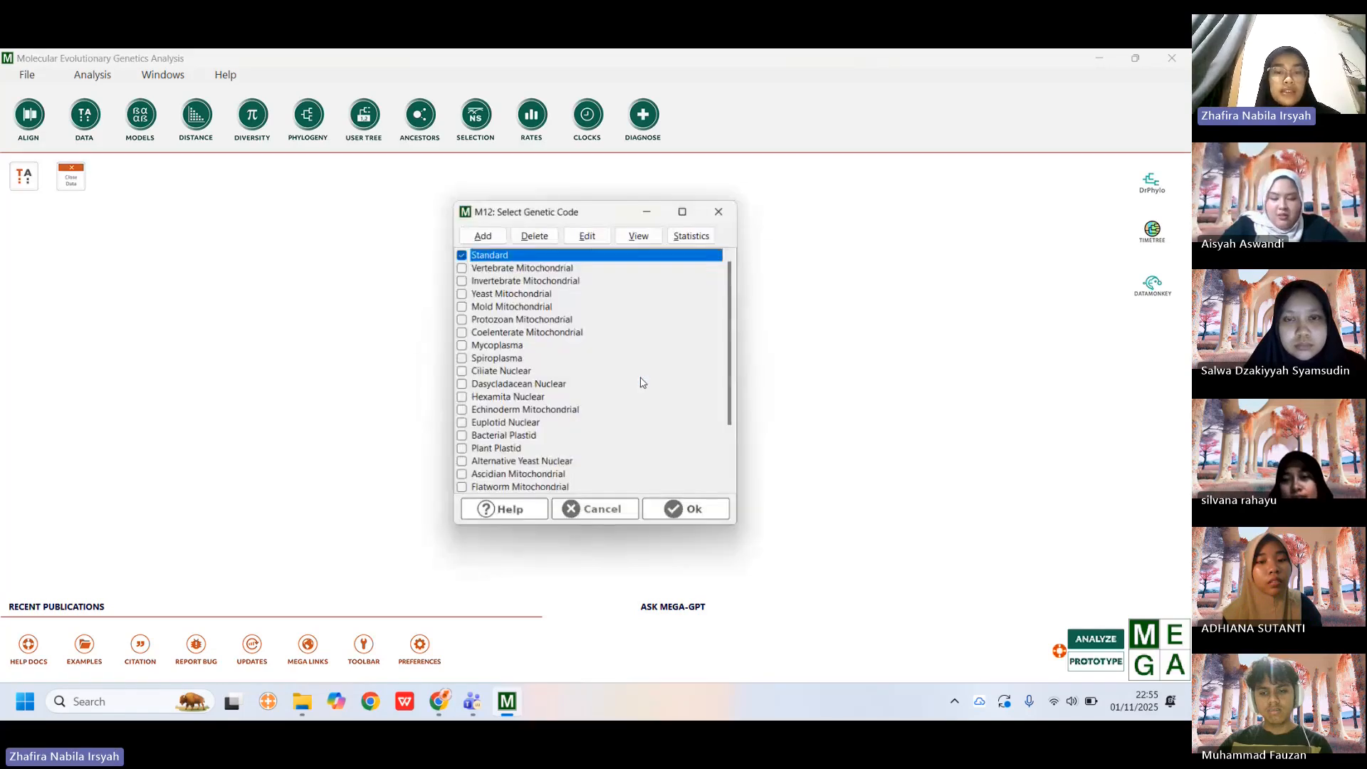
click(533, 270)
click(461, 267)
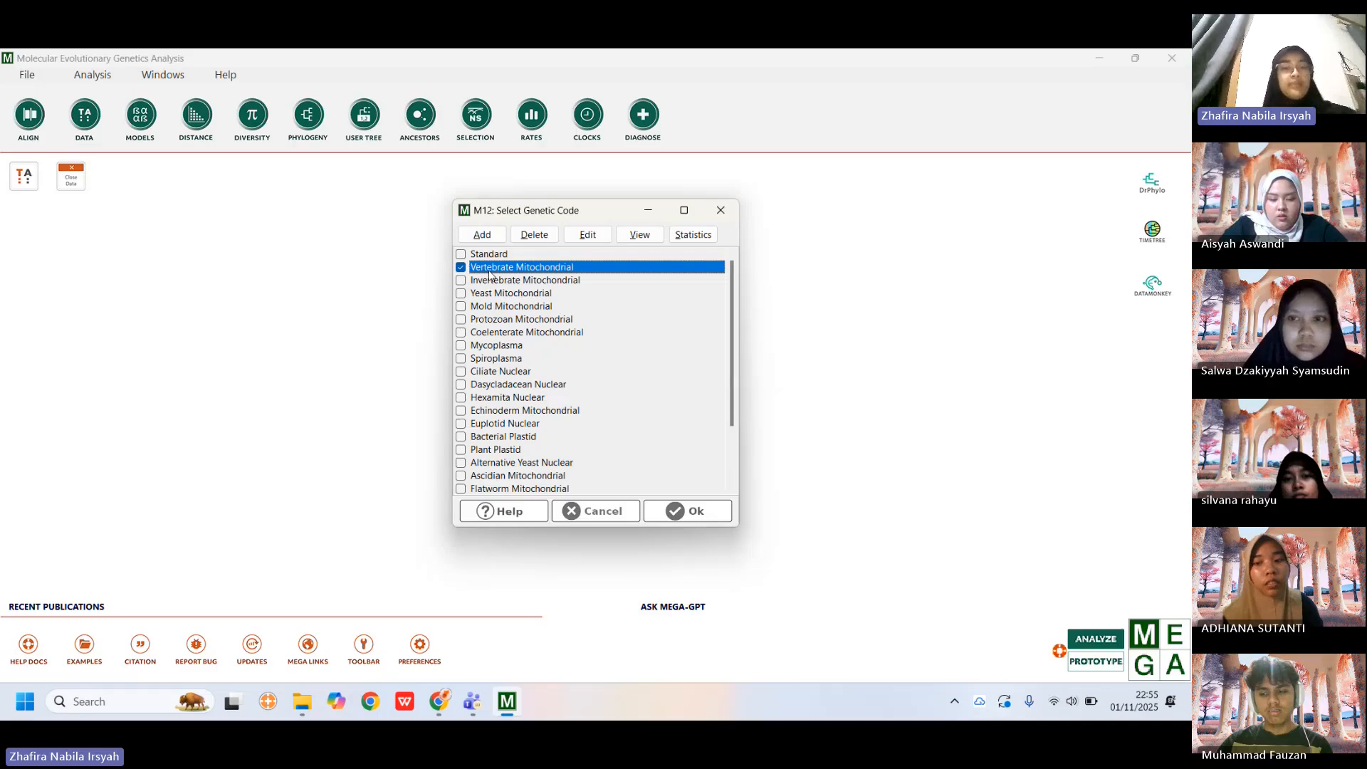
click(682, 511)
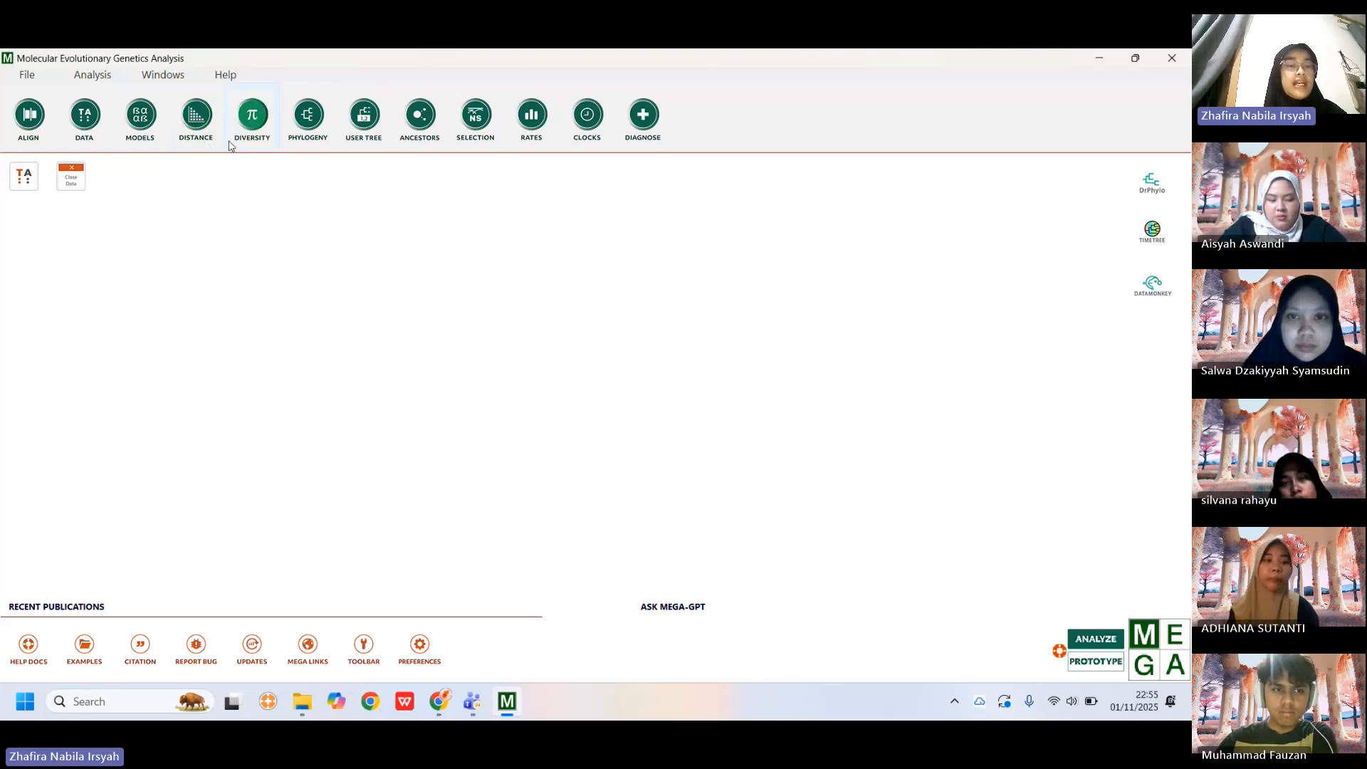
Compute pairwise distances for the active data with the Bootstrap method variance estimate and the Maximum Composite Likelihood model, and enlarge the resulting matrix.
click(193, 132)
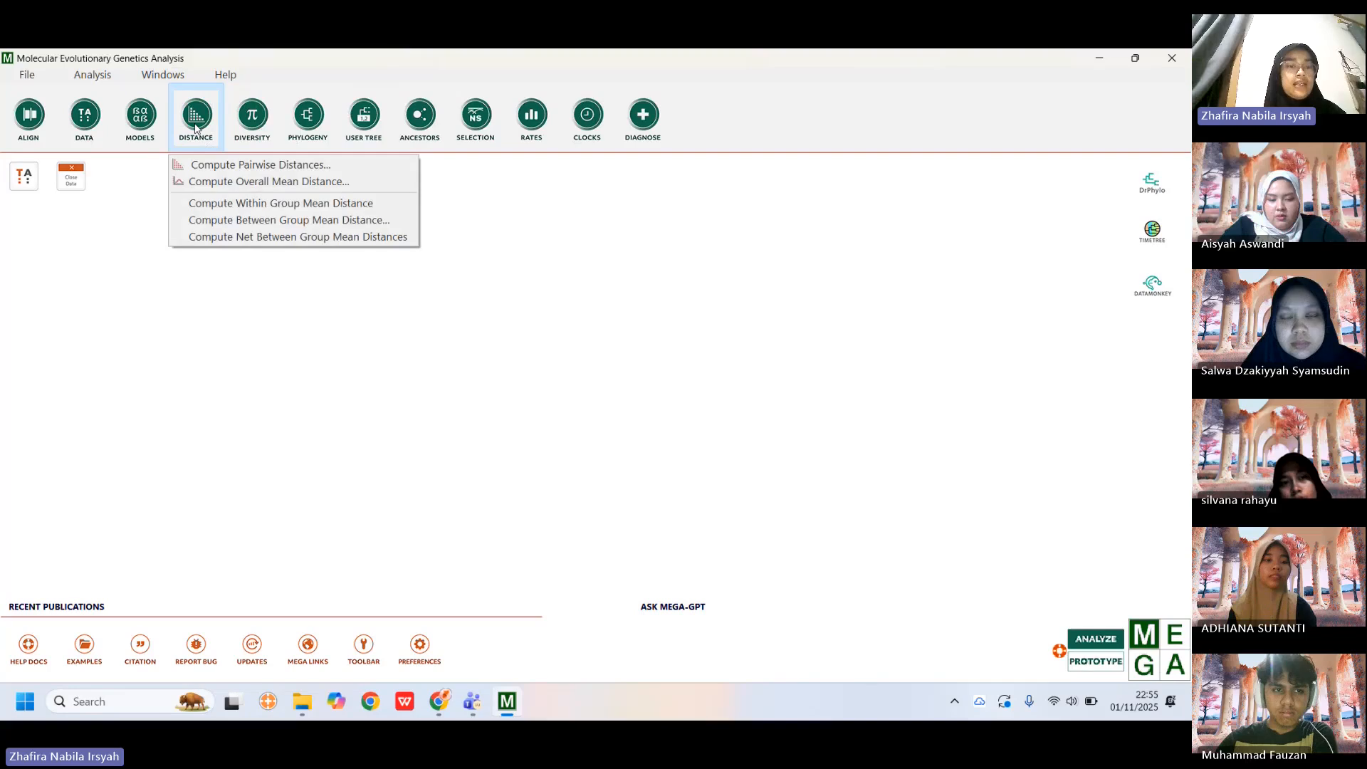
click(274, 172)
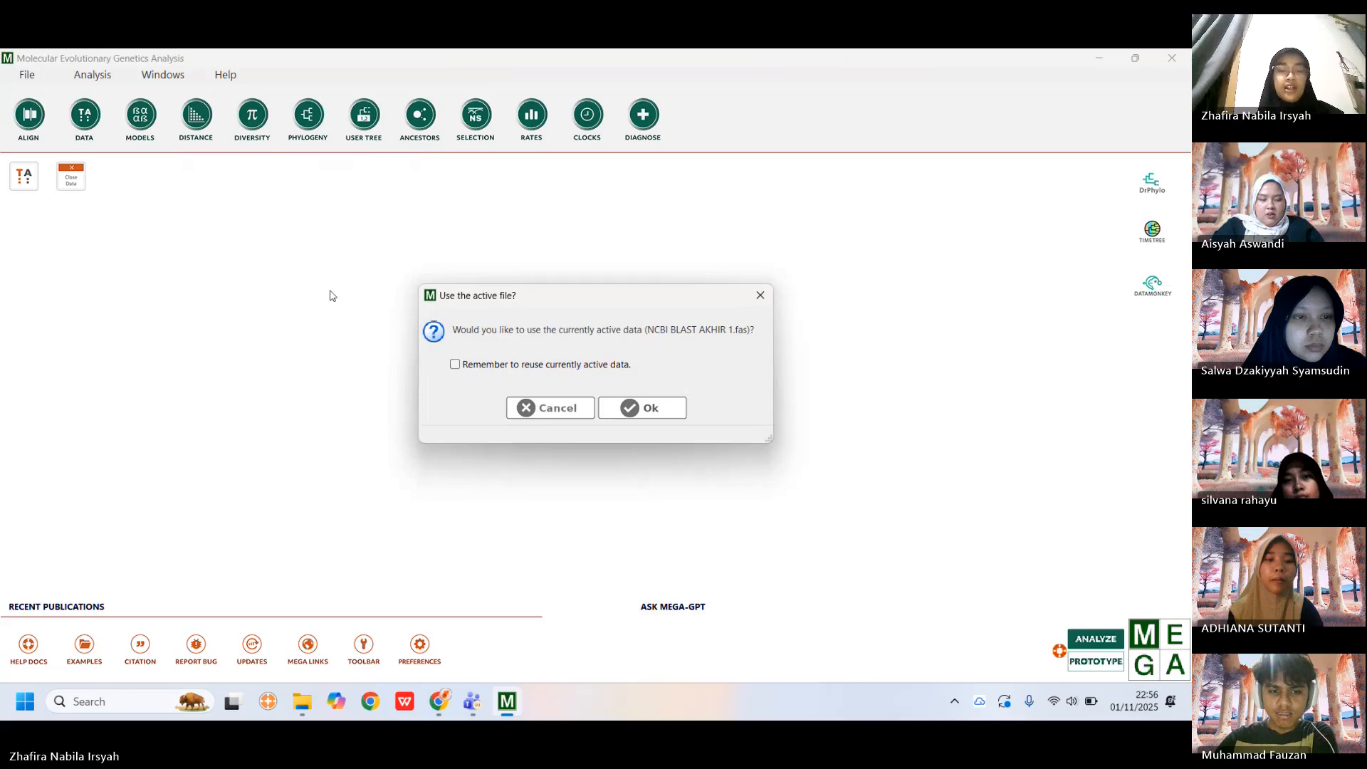
click(656, 407)
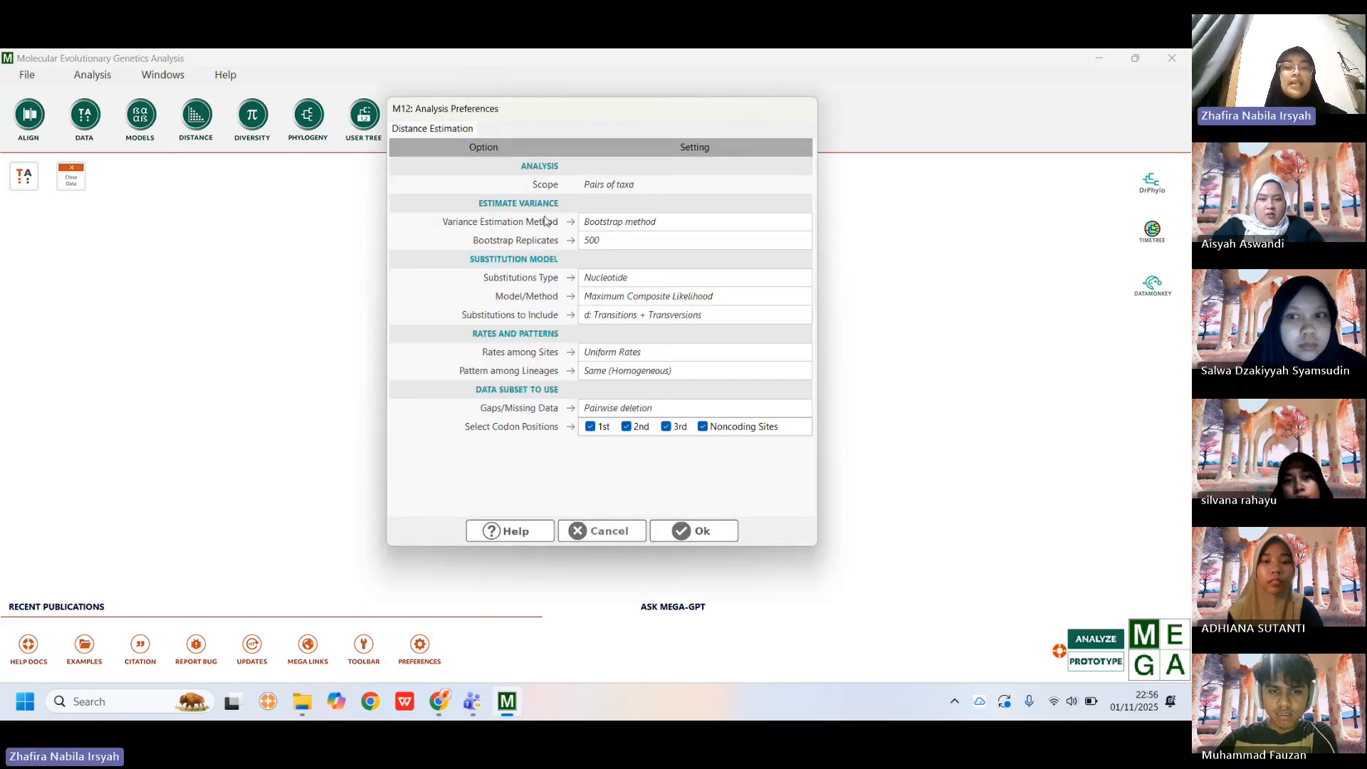
click(625, 225)
click(646, 225)
click(646, 225)
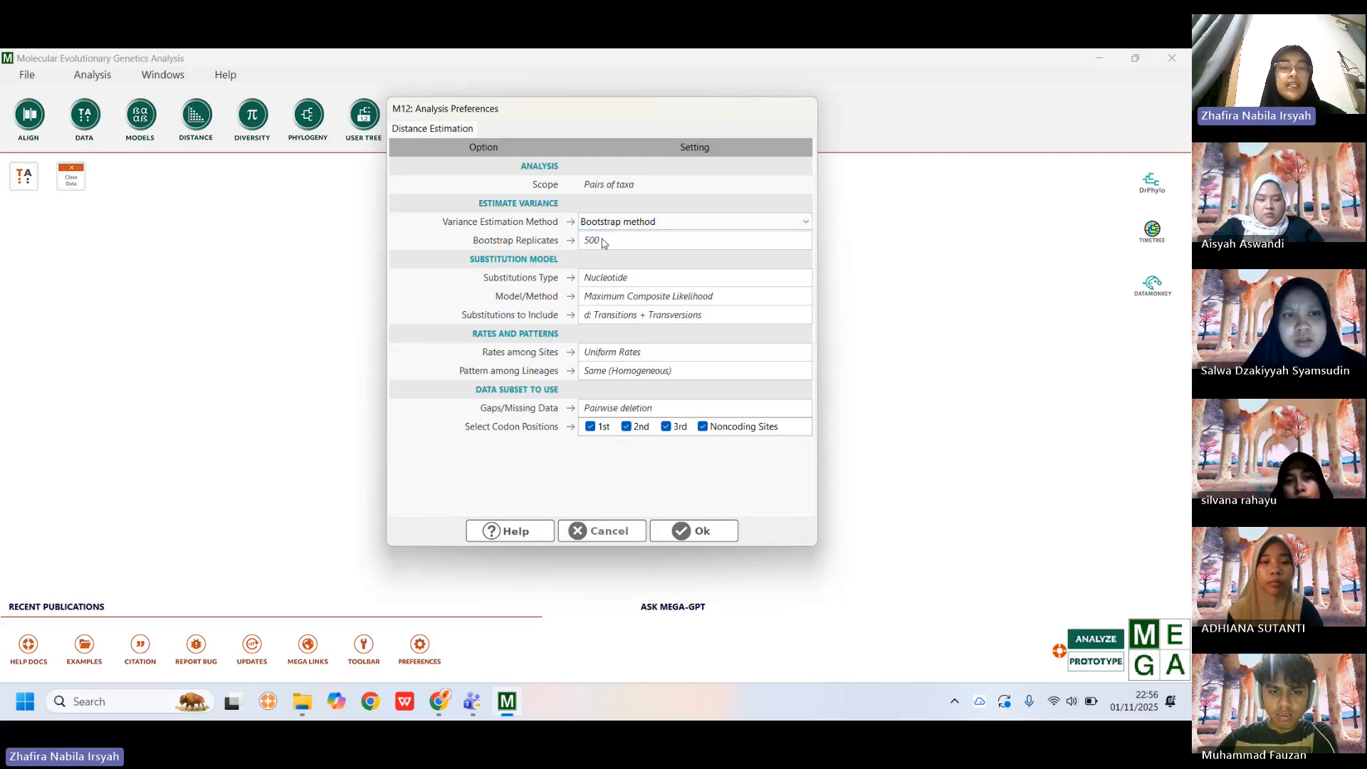
click(692, 531)
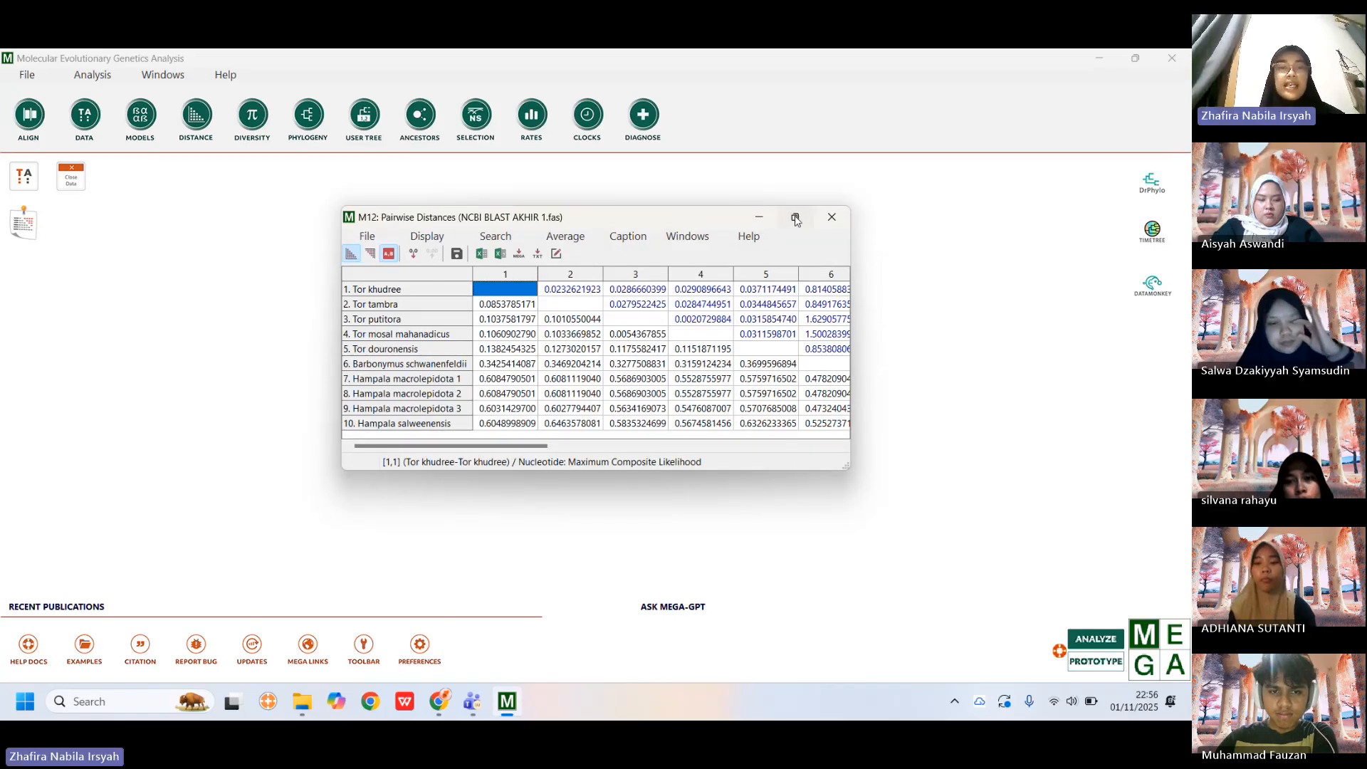
click(795, 217)
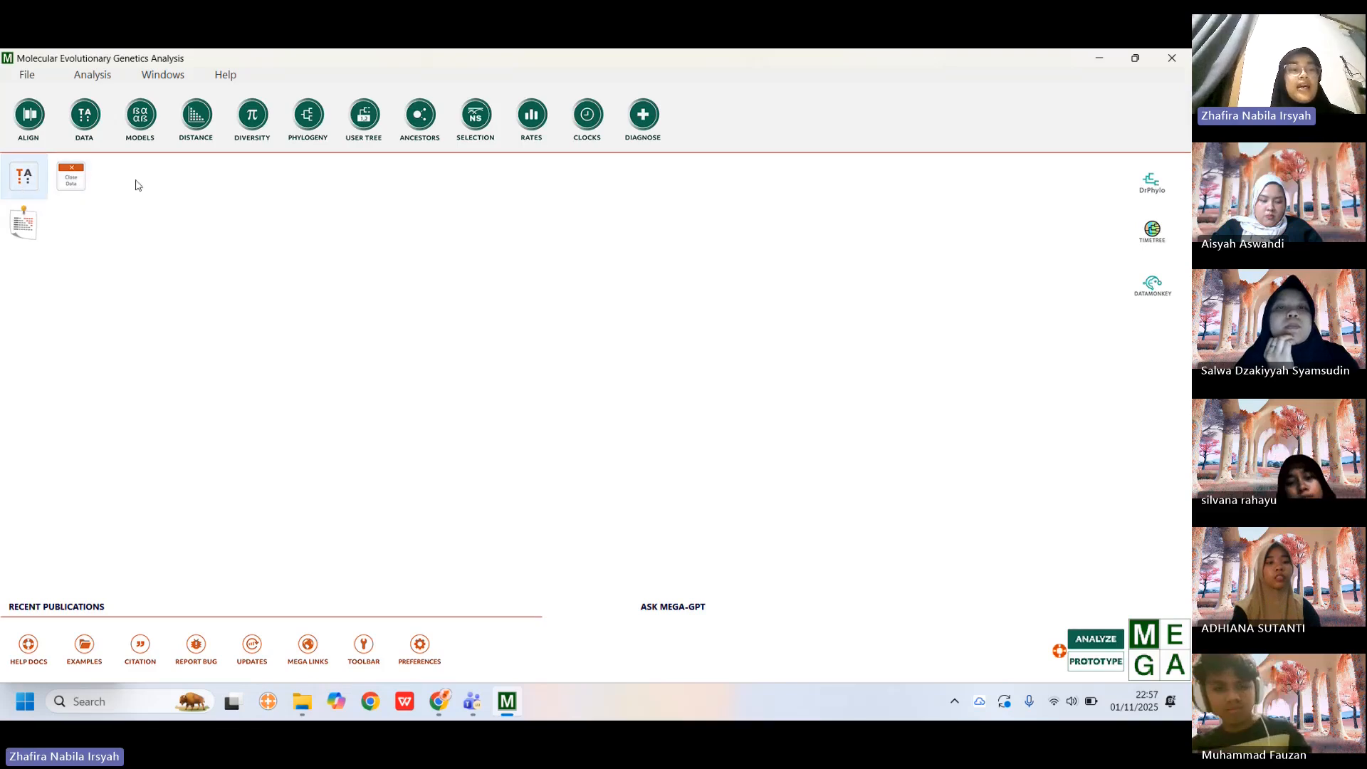
Examine the sequence data by highlighting the conserved, variable, singleton and parsimony-informative sites one after another, and close the explorer.
click(12, 180)
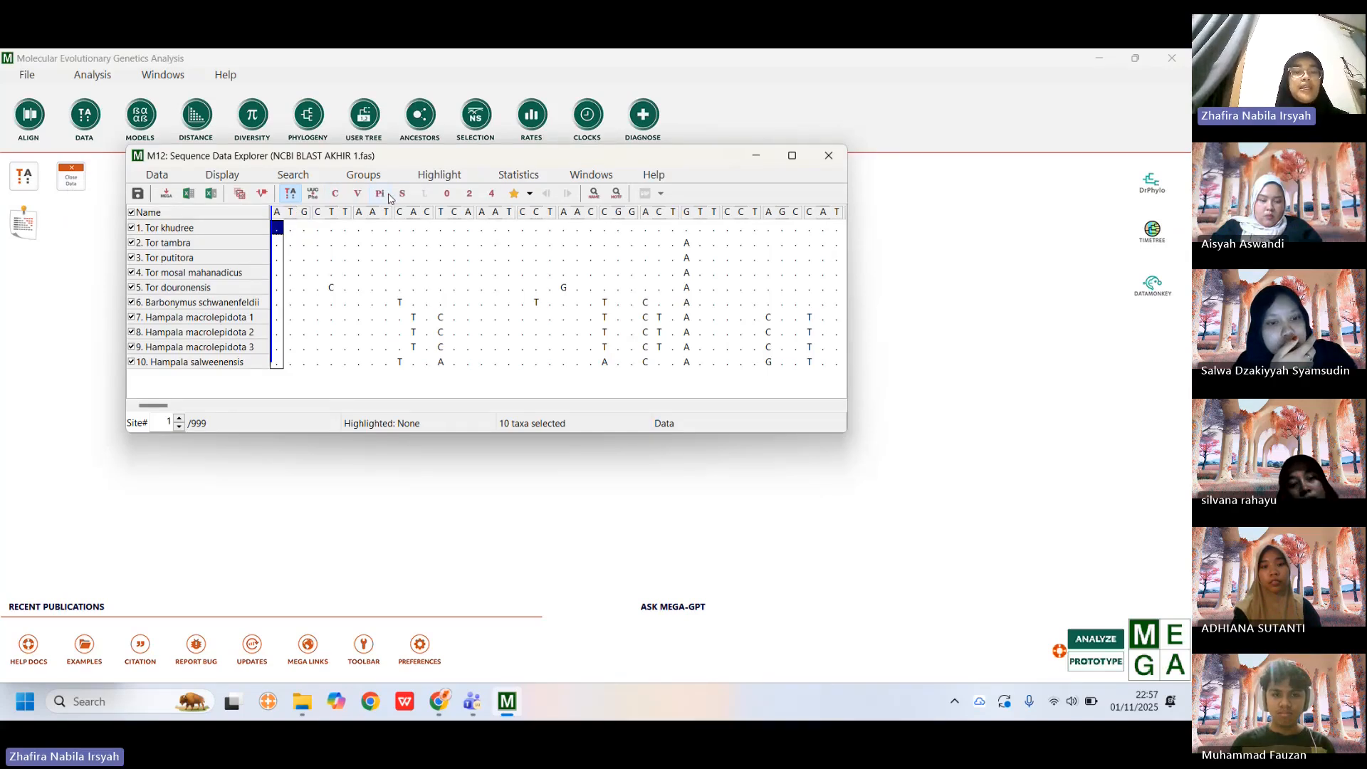
click(335, 195)
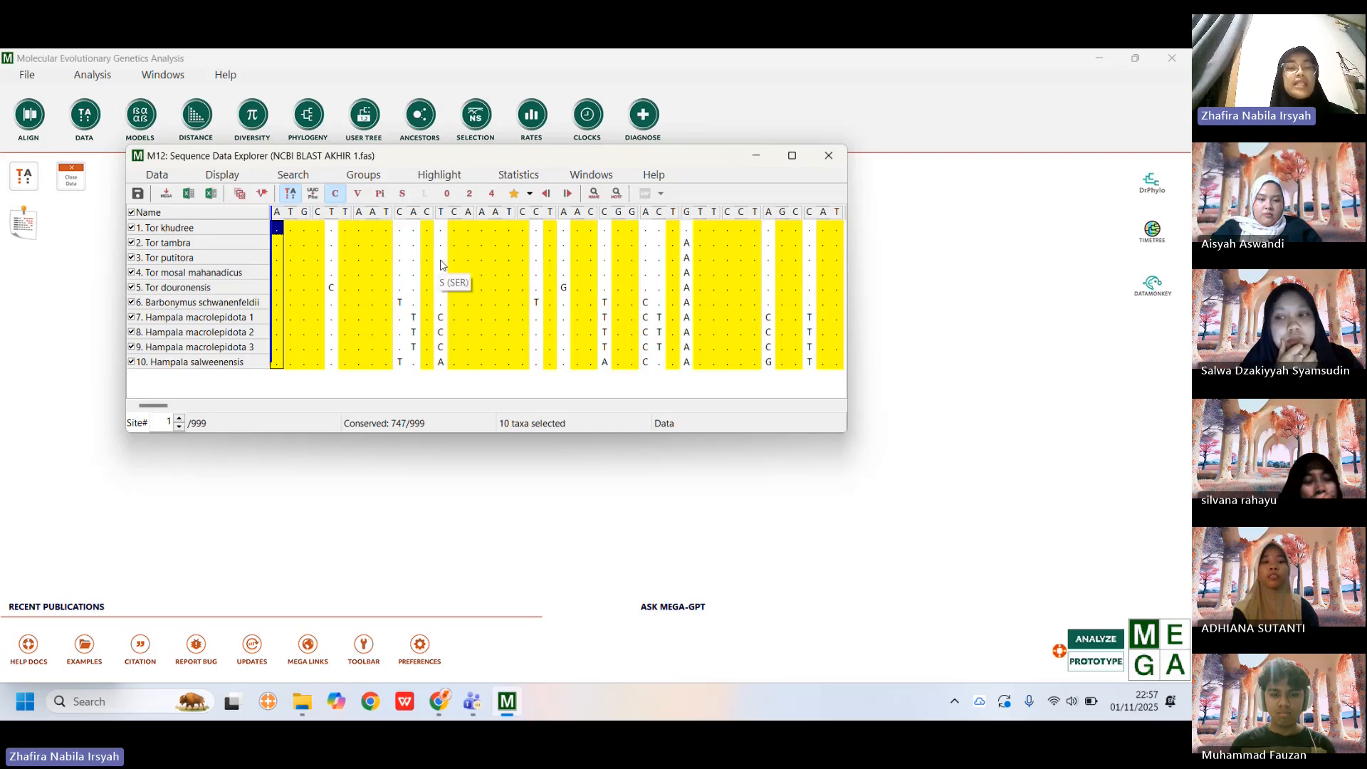
click(358, 195)
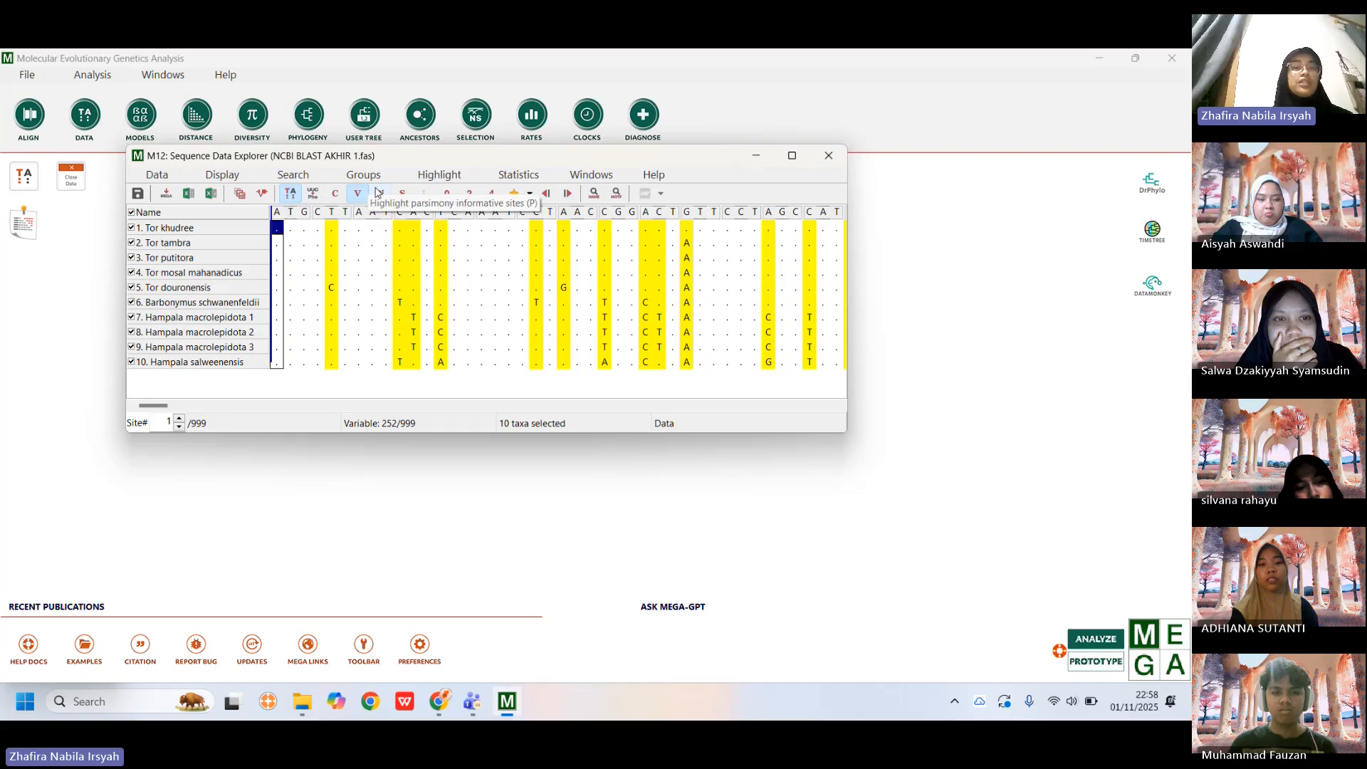
click(403, 194)
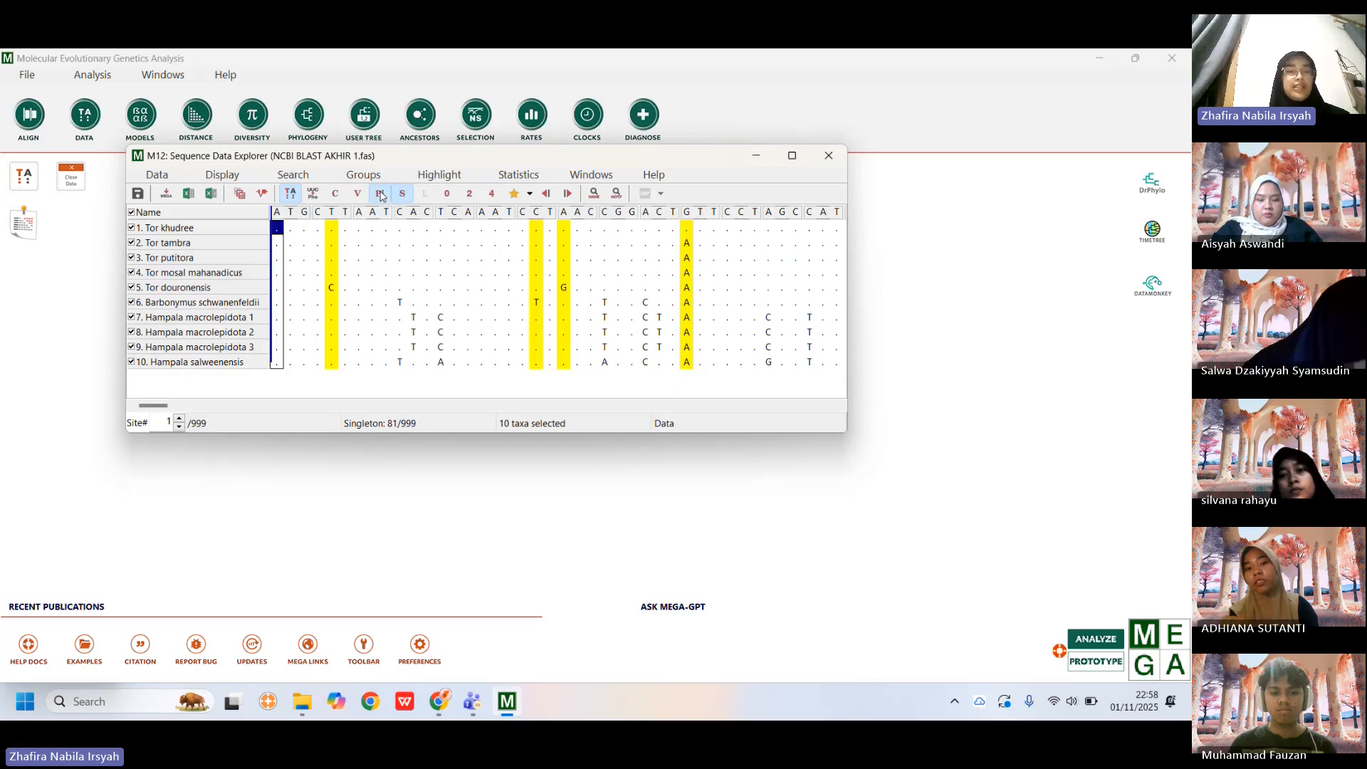
click(381, 194)
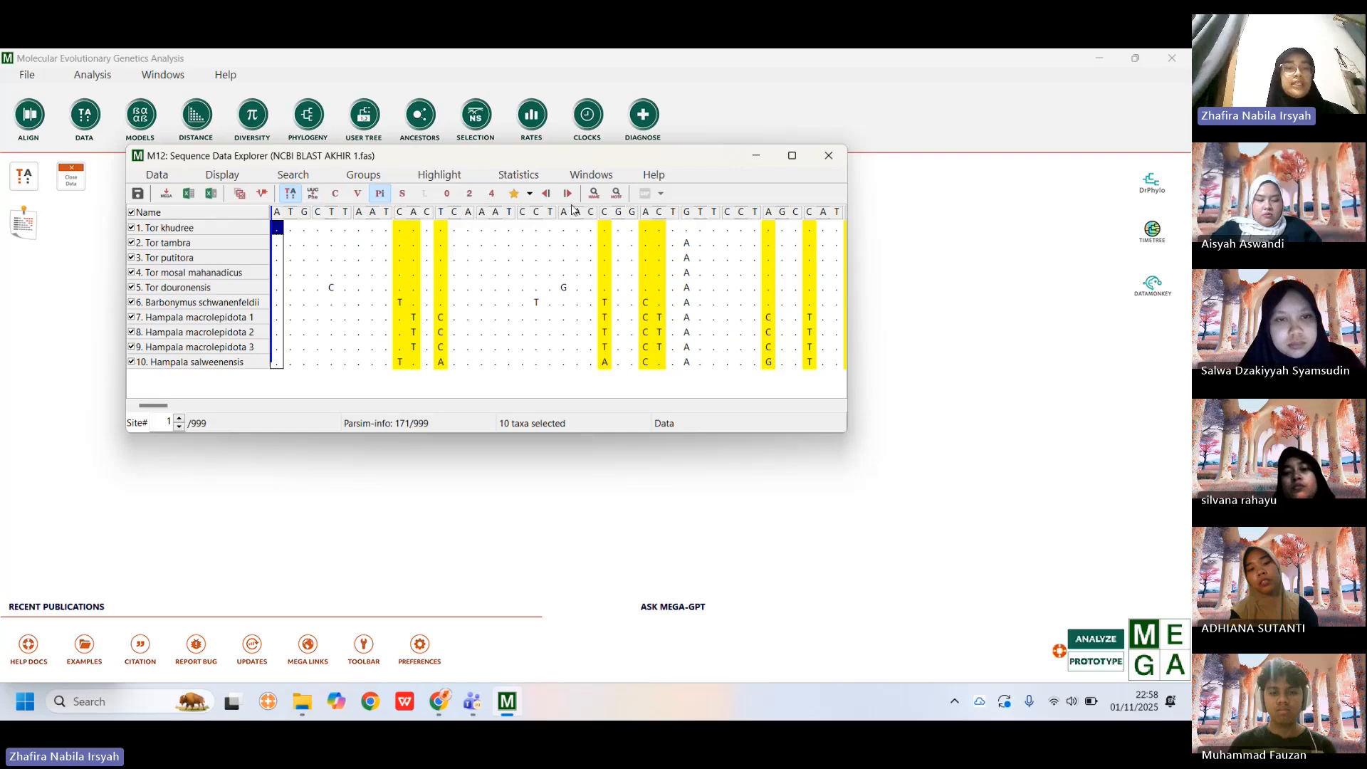
click(825, 159)
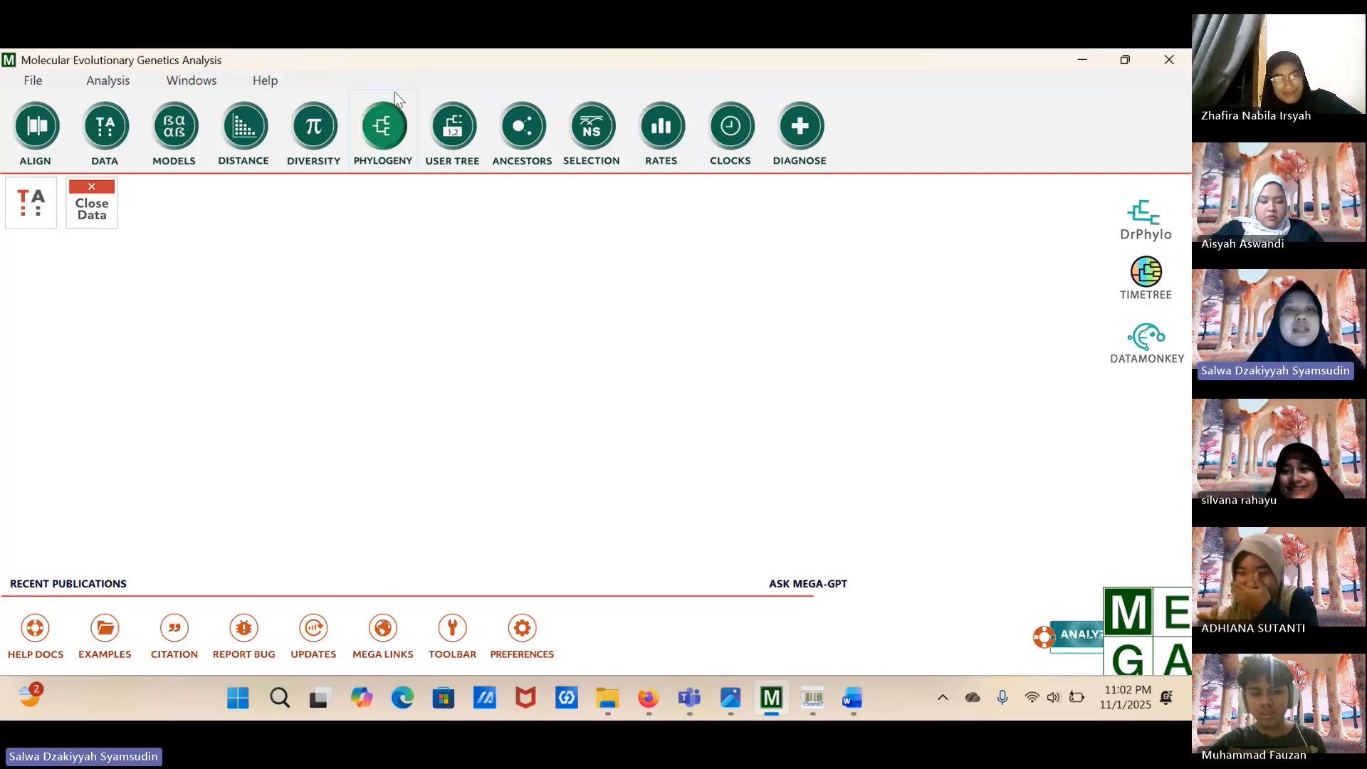
Construct a Maximum Likelihood tree from the active data with Standard Bootstrap (slow) as the phylogeny test, and view it enlarged.
click(395, 151)
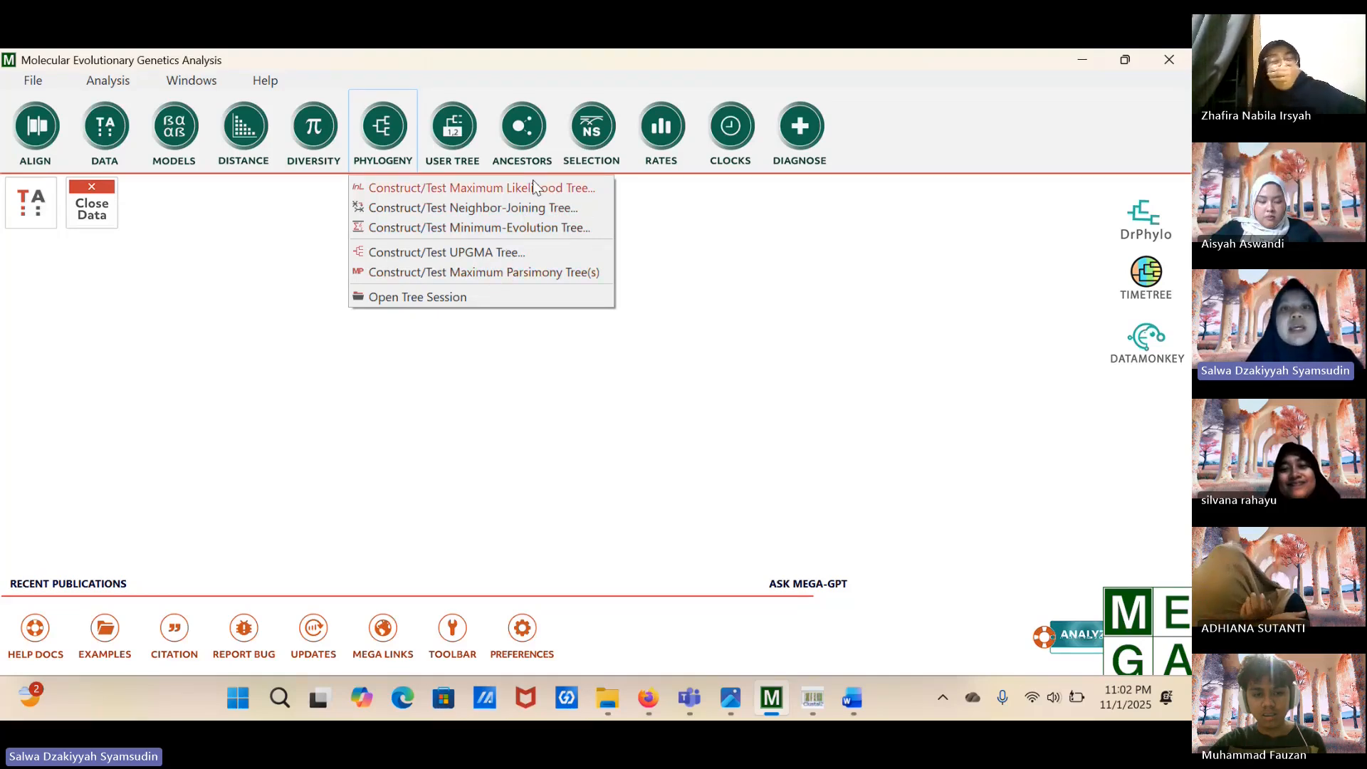
click(503, 189)
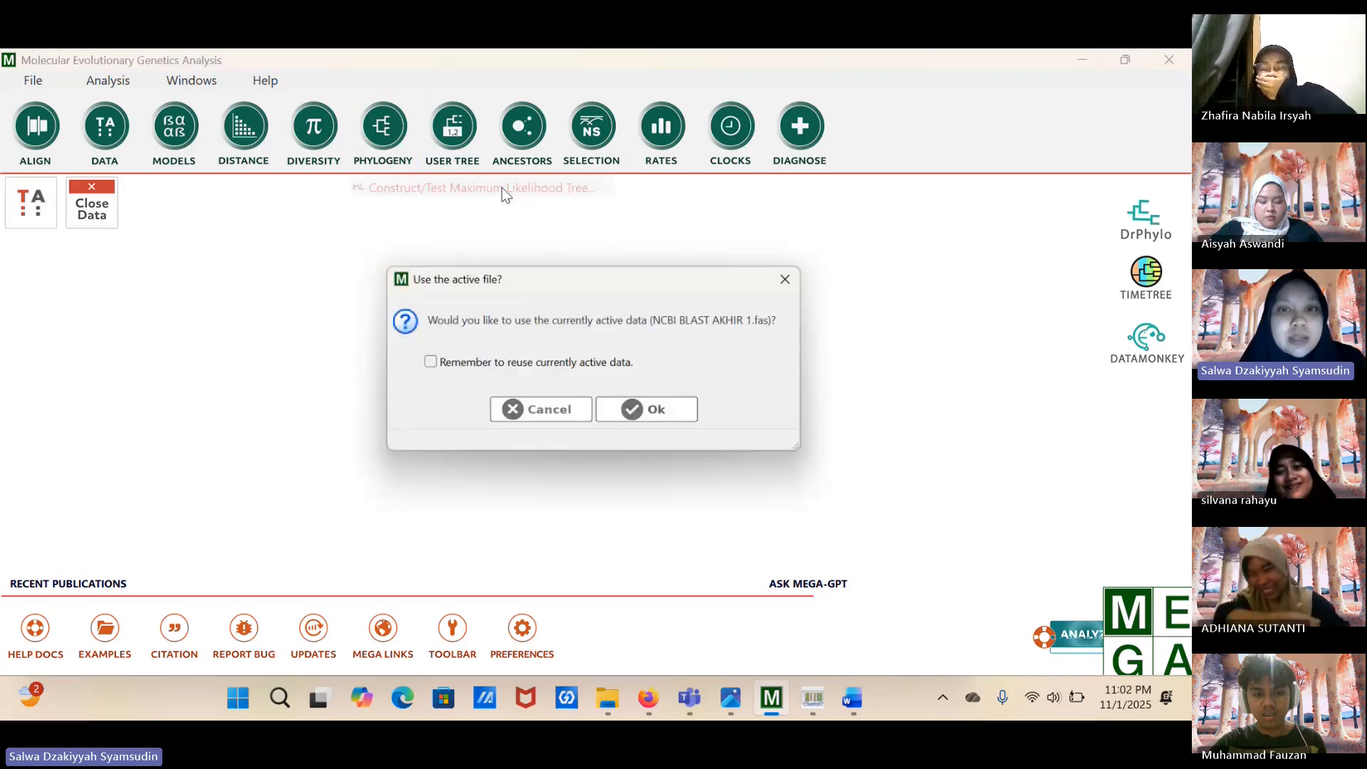
click(647, 411)
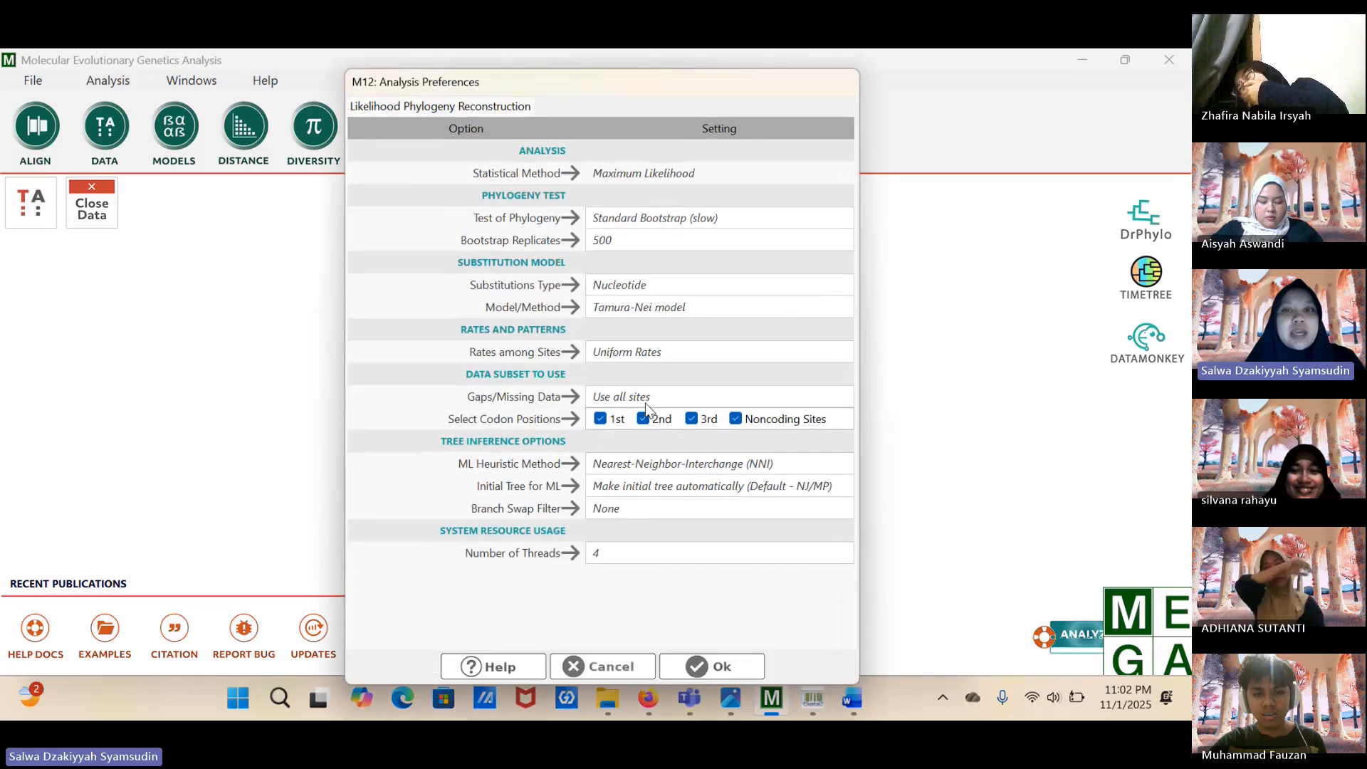
click(773, 219)
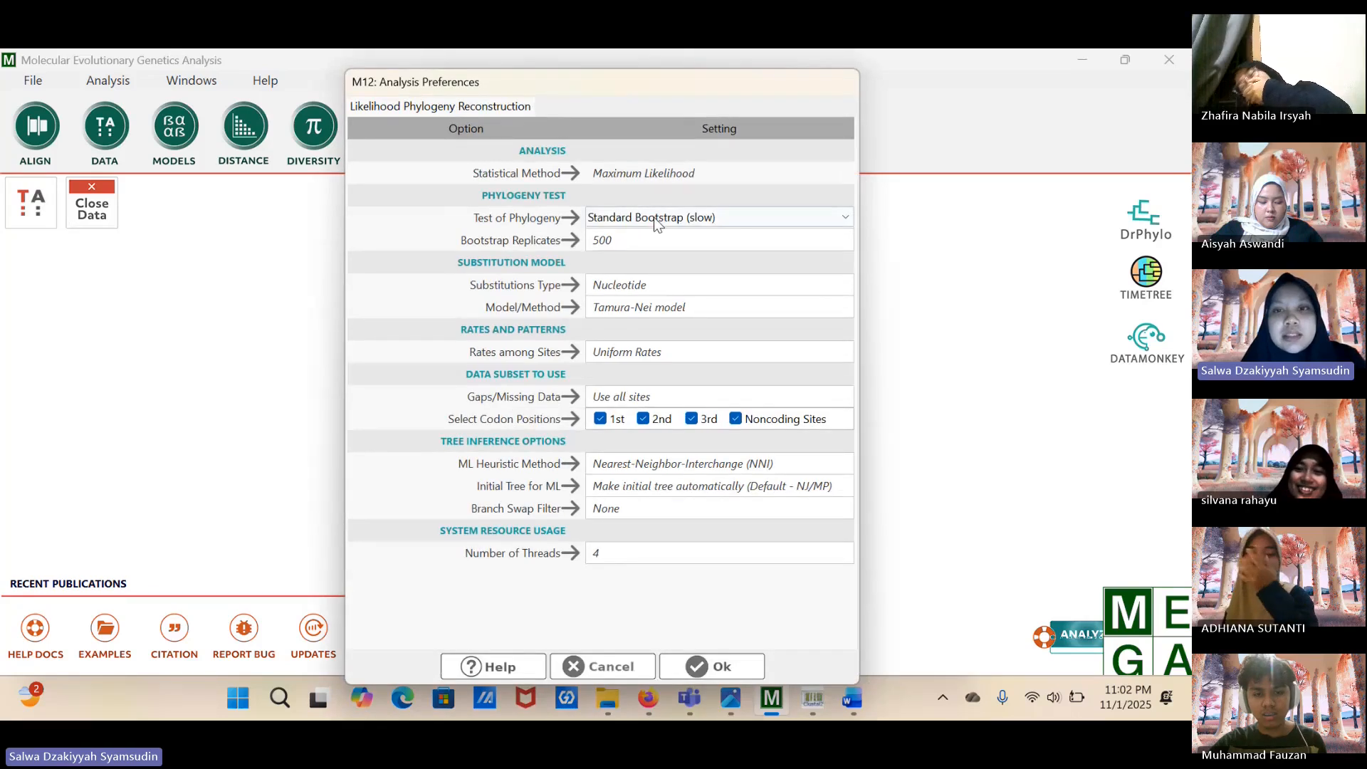
click(775, 220)
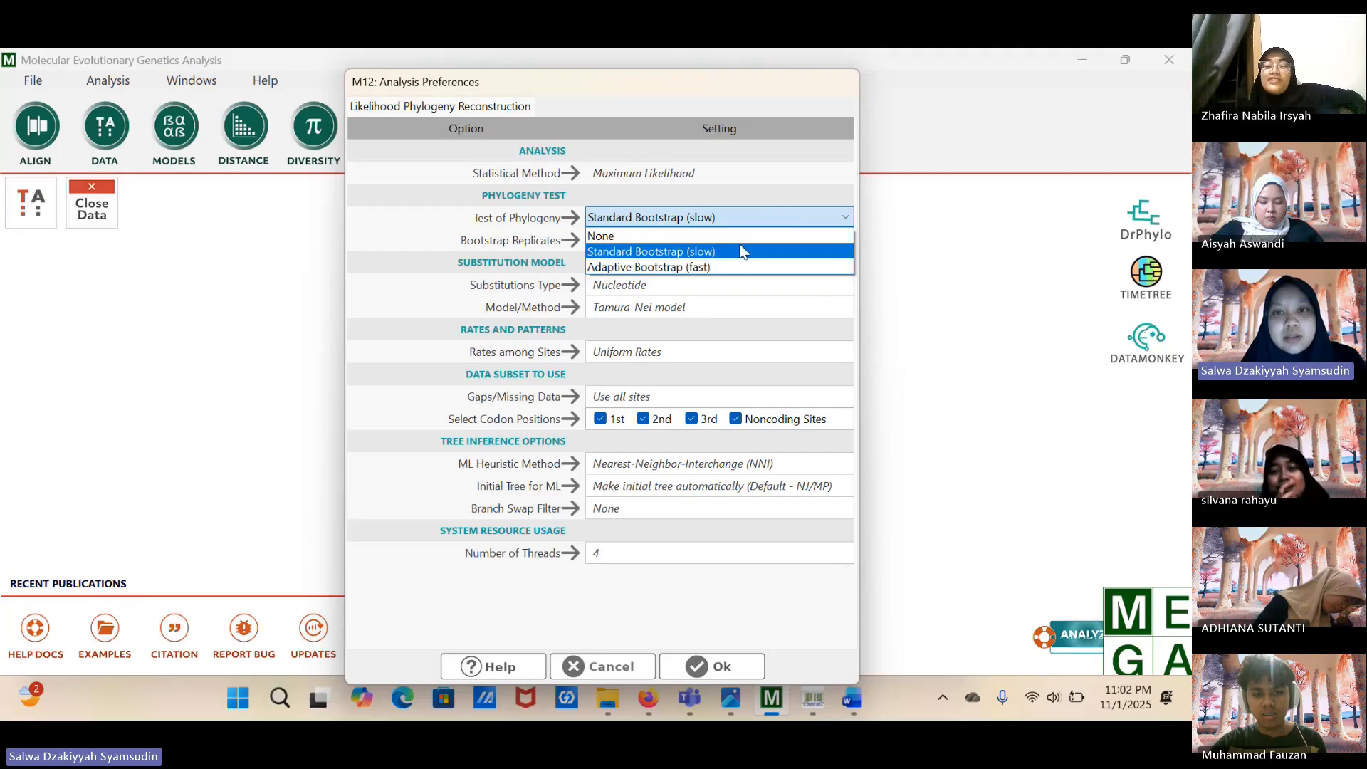
click(741, 251)
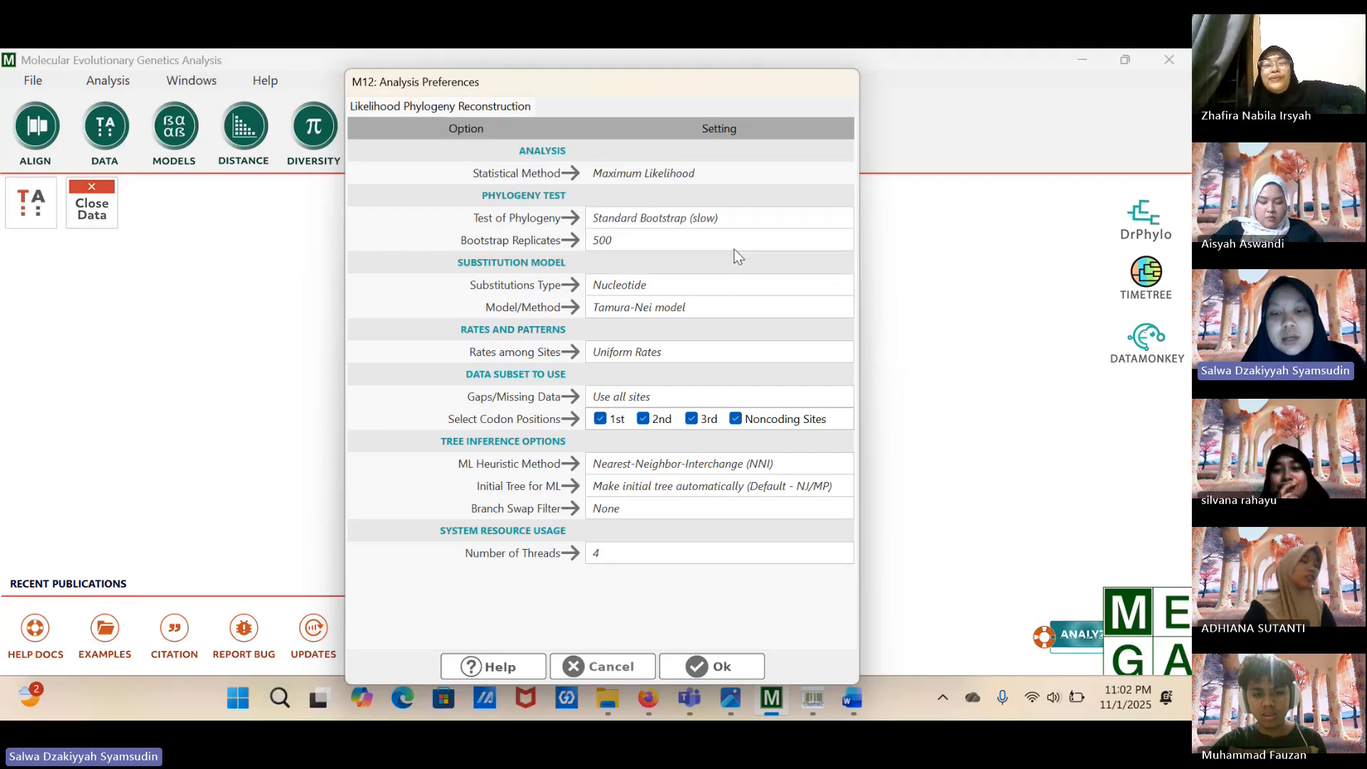
click(694, 666)
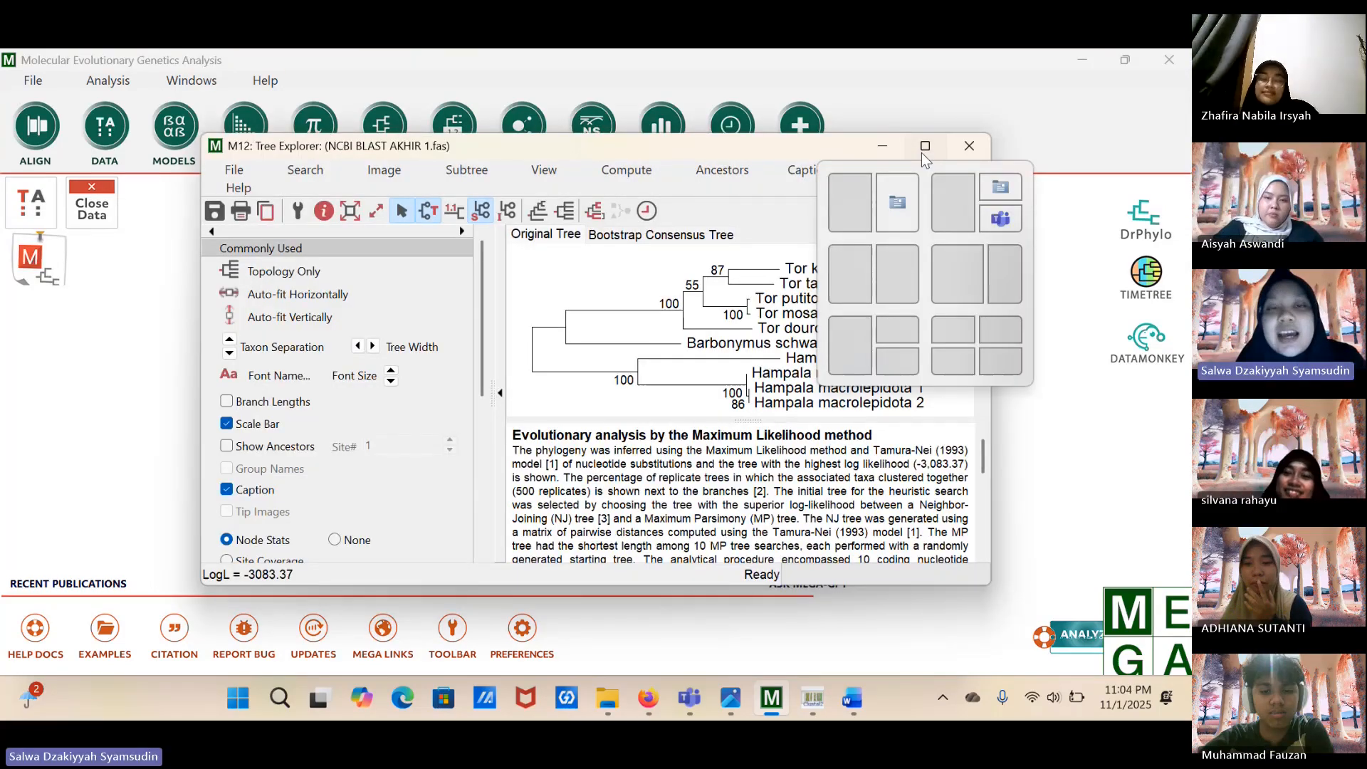
click(924, 154)
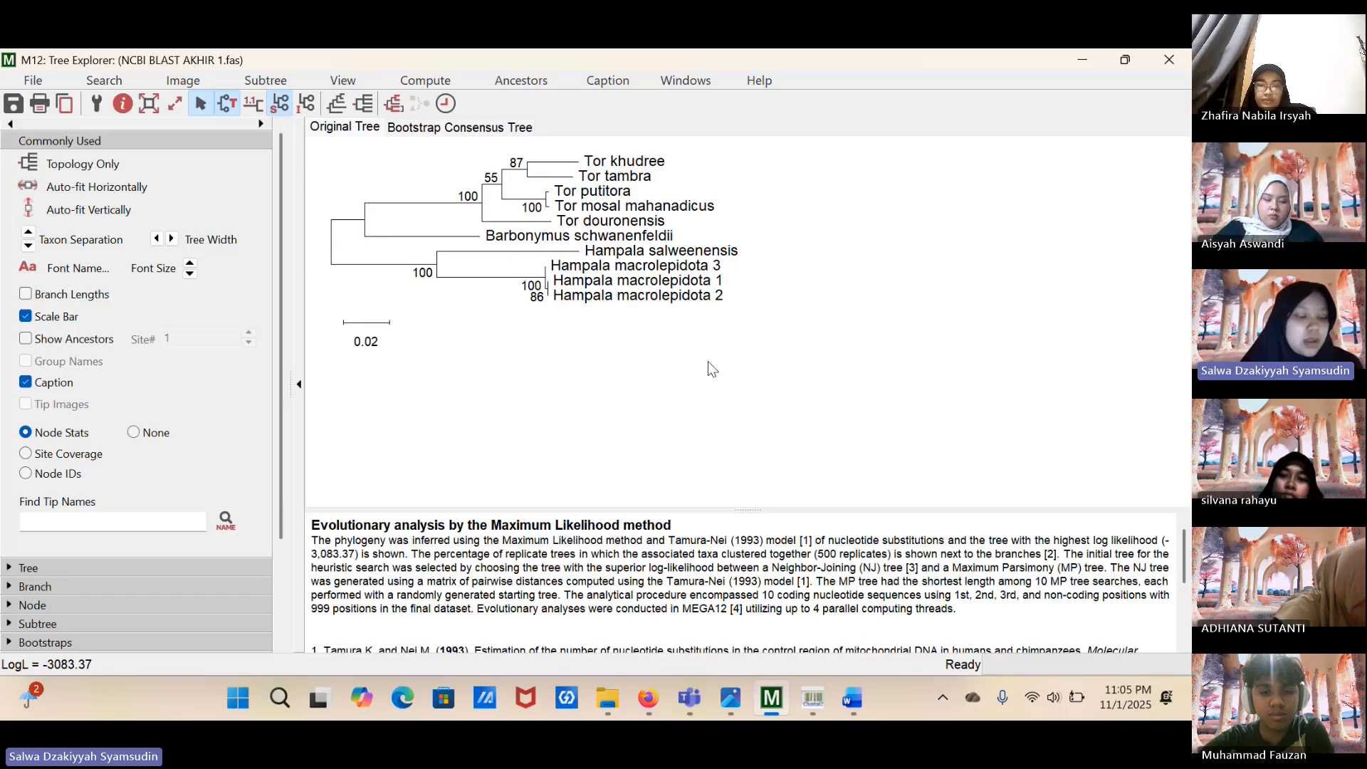
key(alt+Tab)
Construct a Neighbor-Joining tree from the active data with the Bootstrap method as the phylogeny test, and view it enlarged.
click(378, 156)
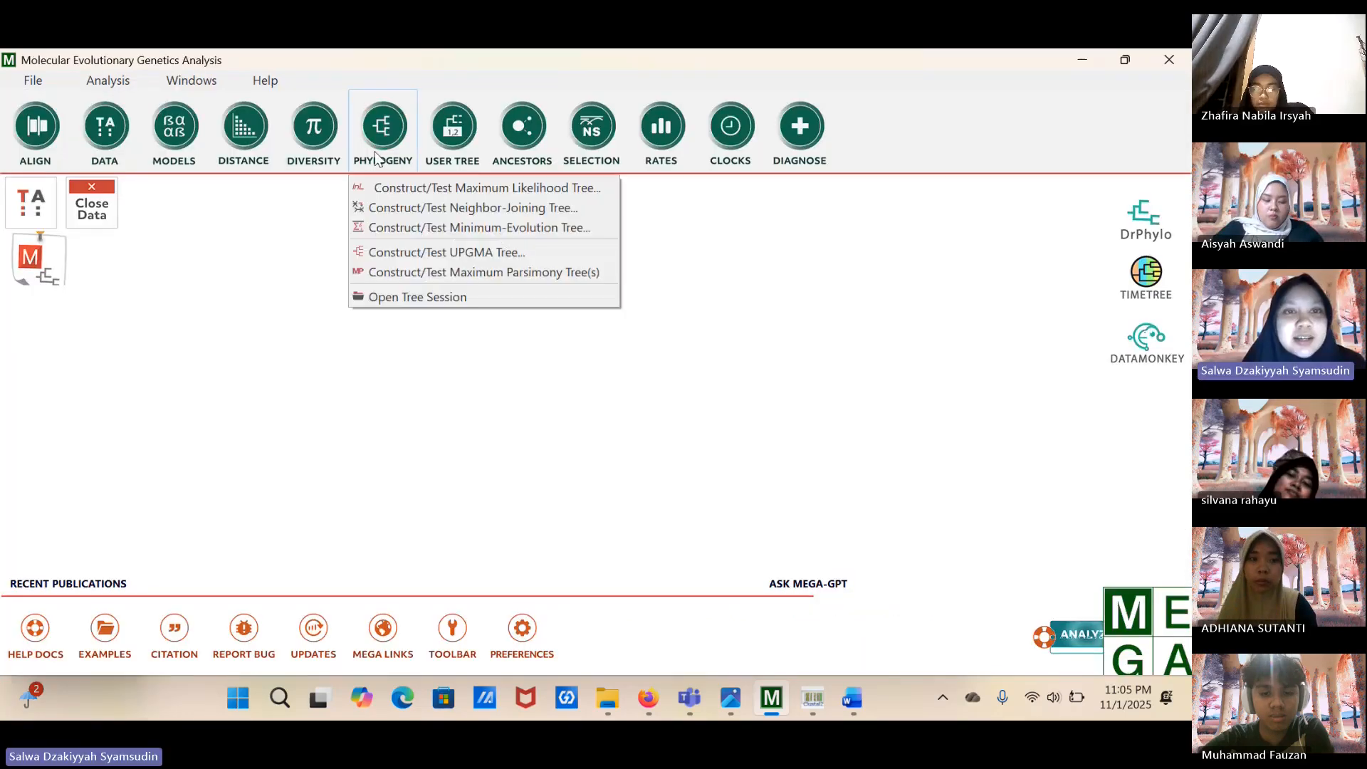
click(491, 209)
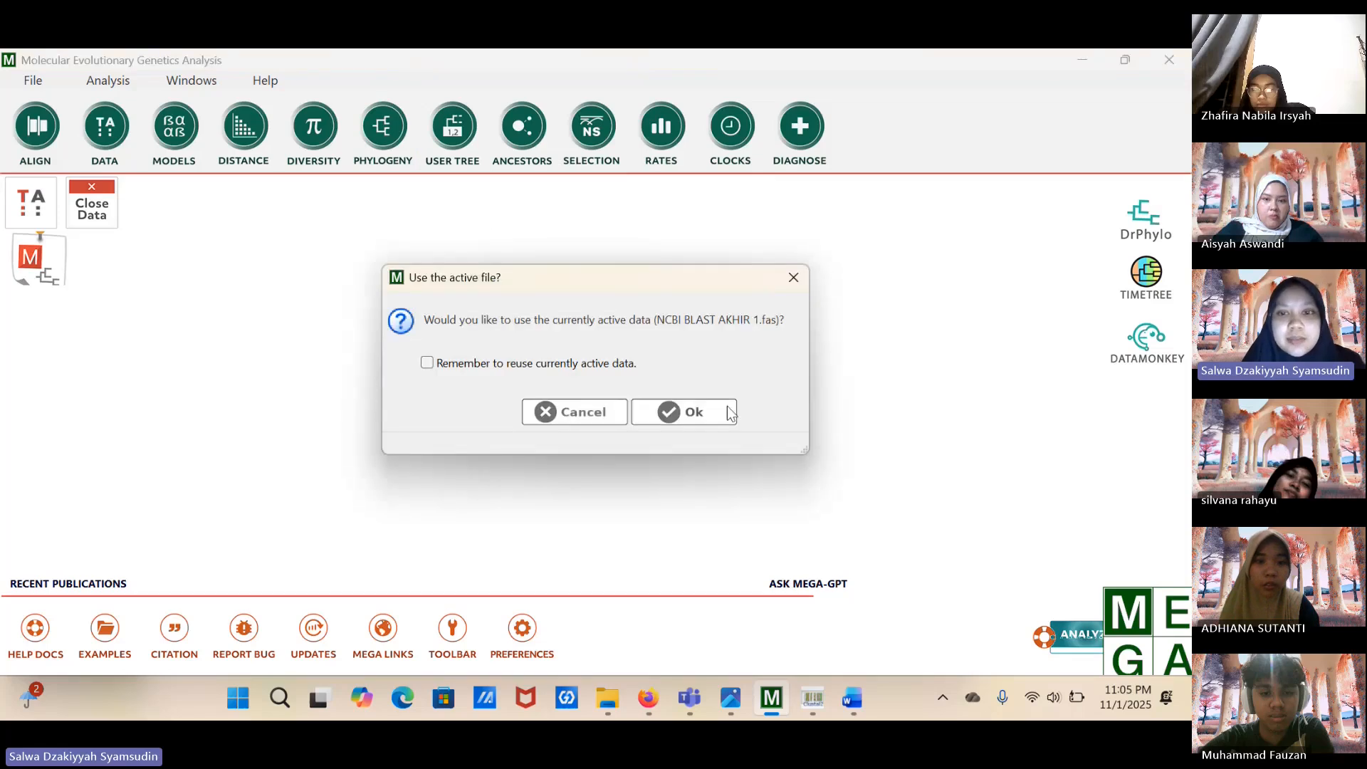
click(703, 413)
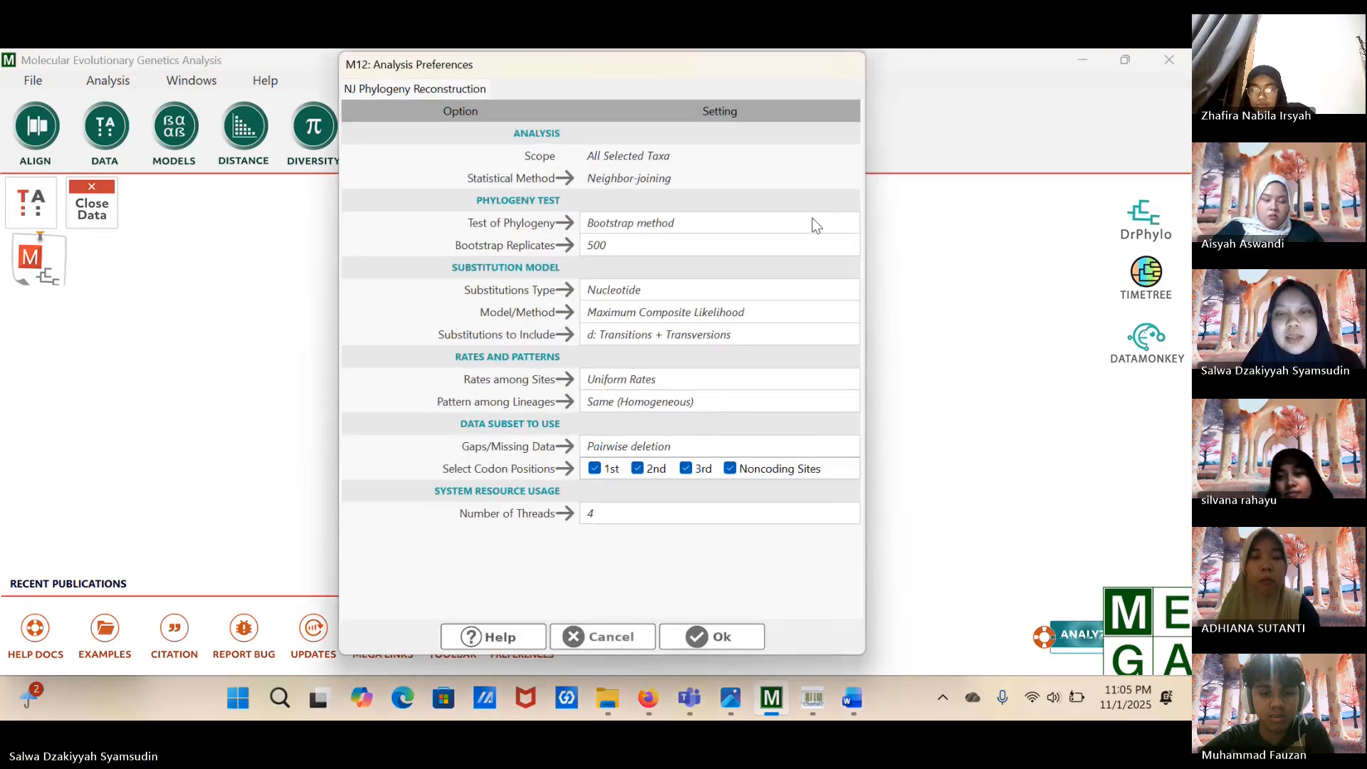
click(814, 224)
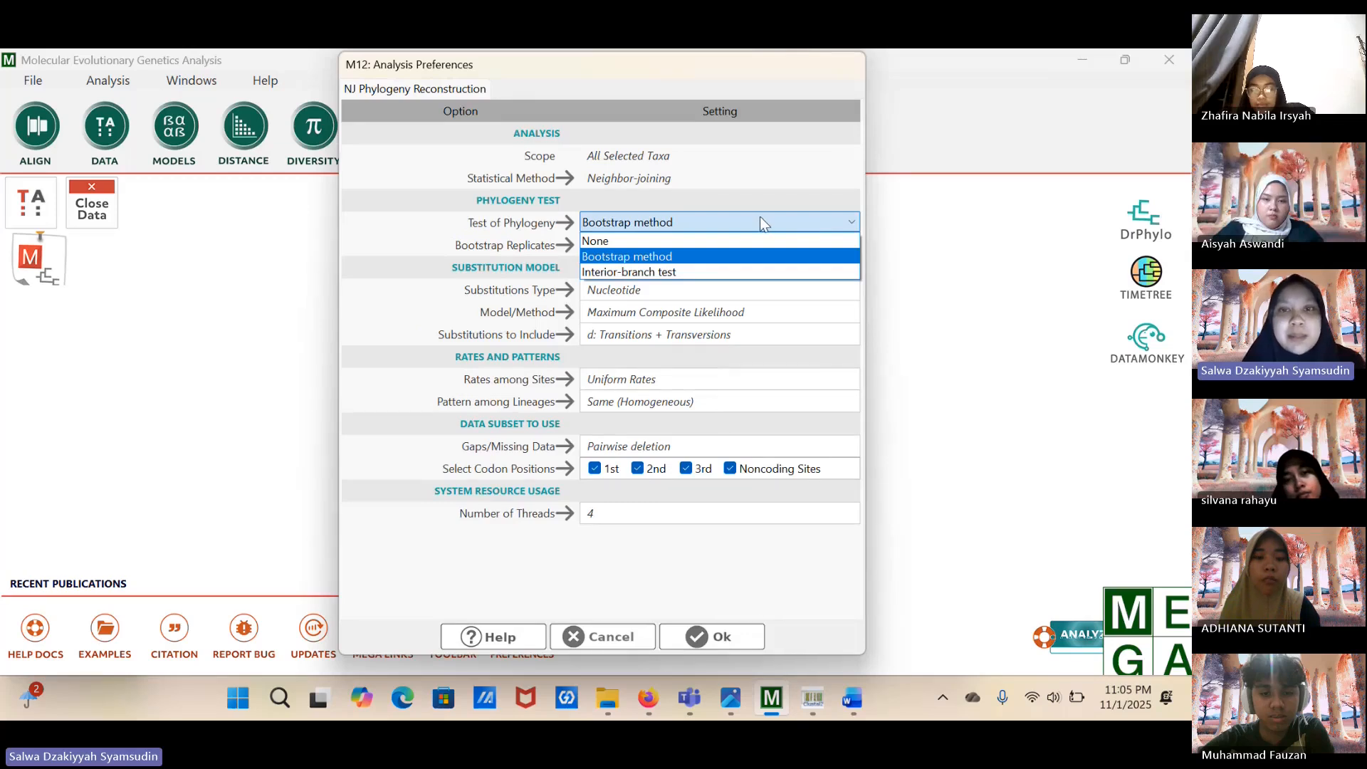
click(697, 241)
click(696, 221)
click(696, 221)
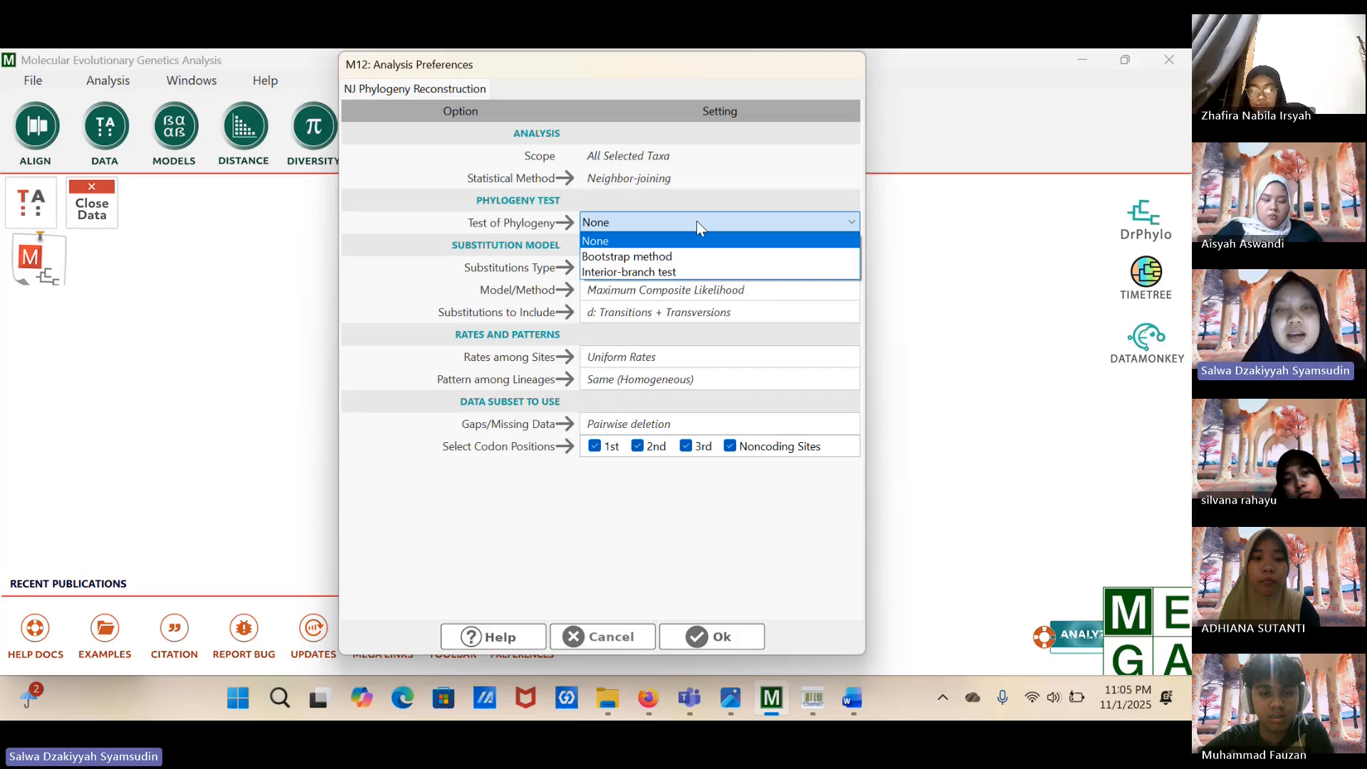
click(649, 258)
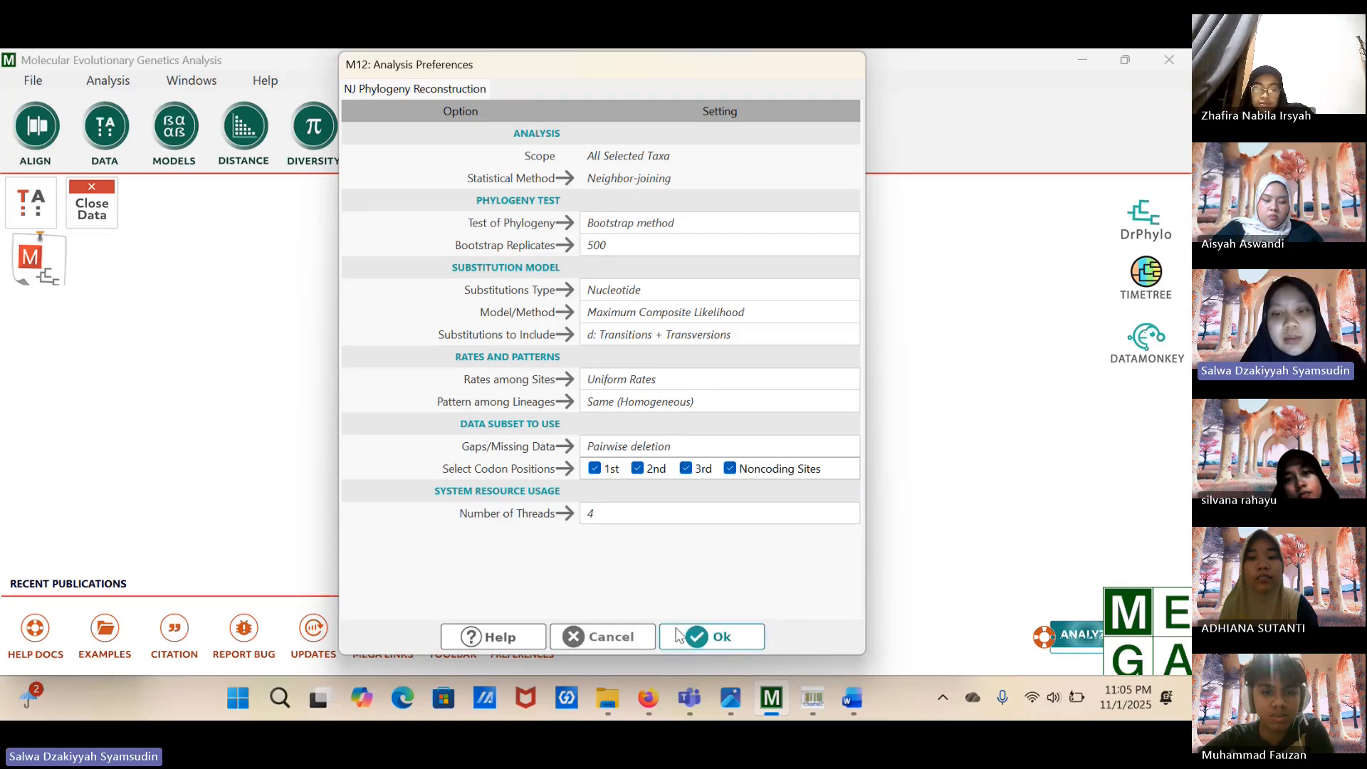
click(705, 636)
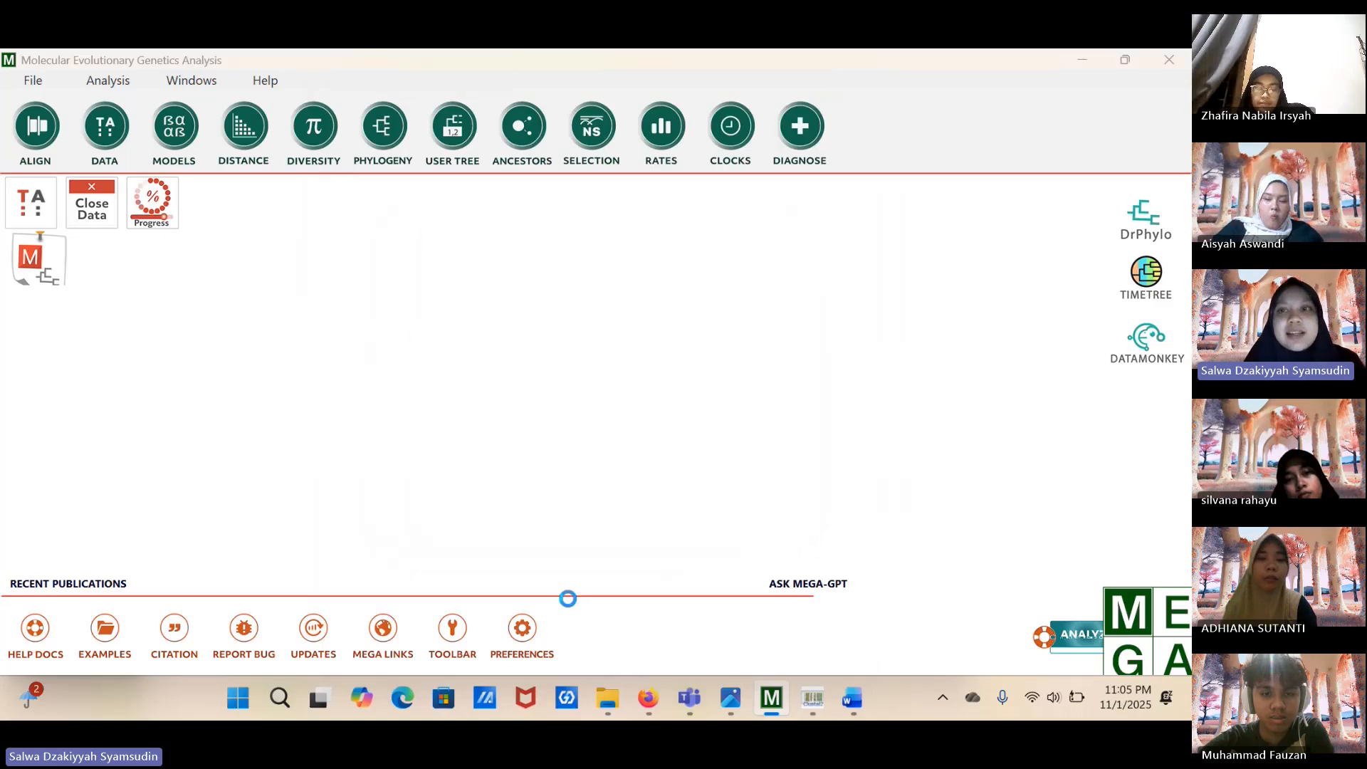
click(924, 150)
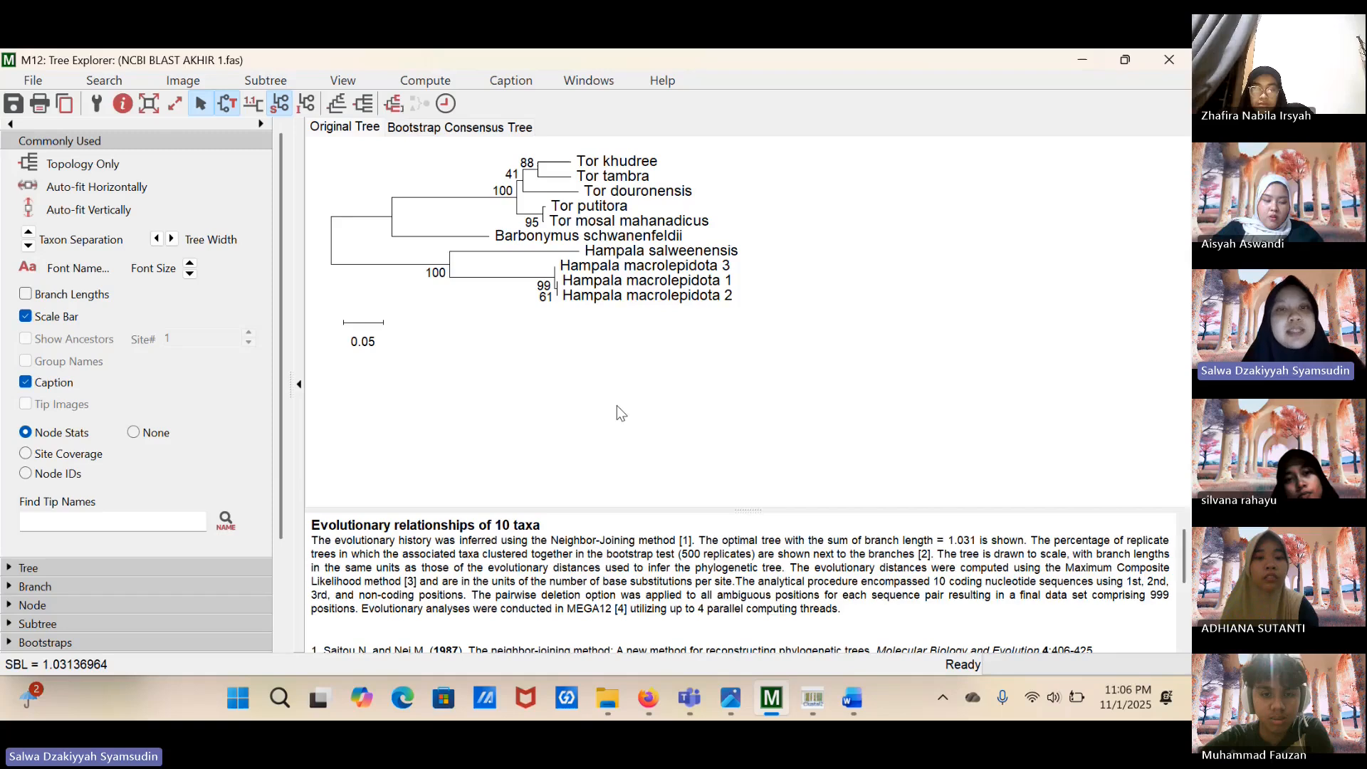
click(1083, 60)
Construct a Minimum-Evolution tree from the active data with the preset bootstrap settings, view it enlarged and close it.
click(383, 128)
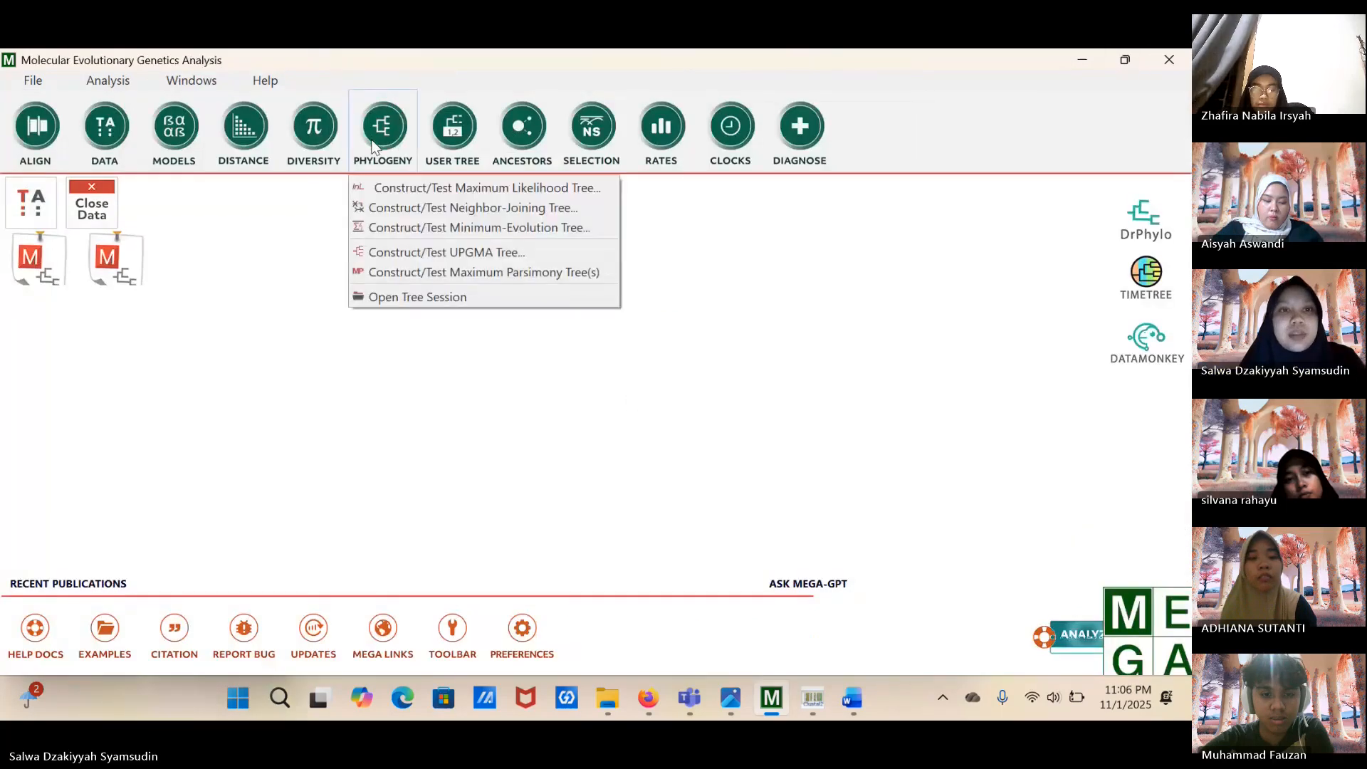
click(483, 228)
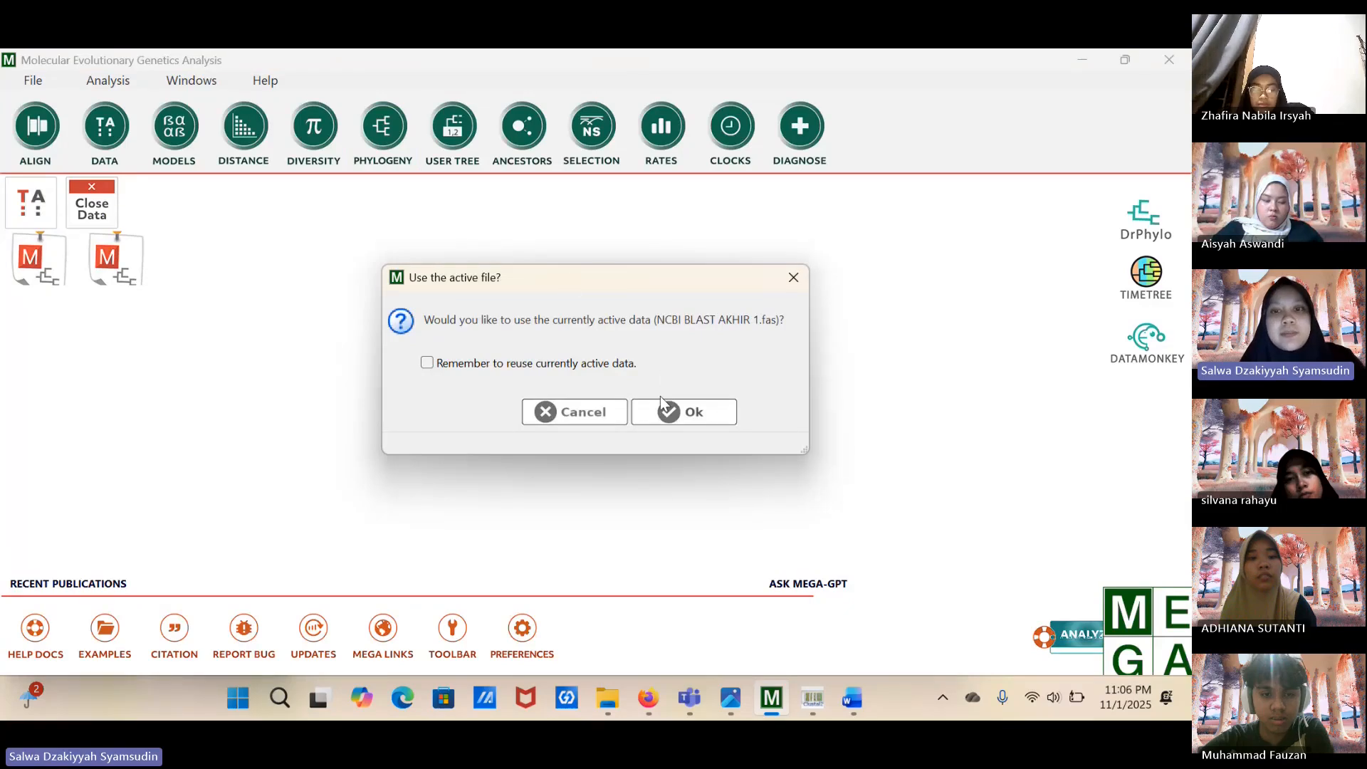
click(647, 411)
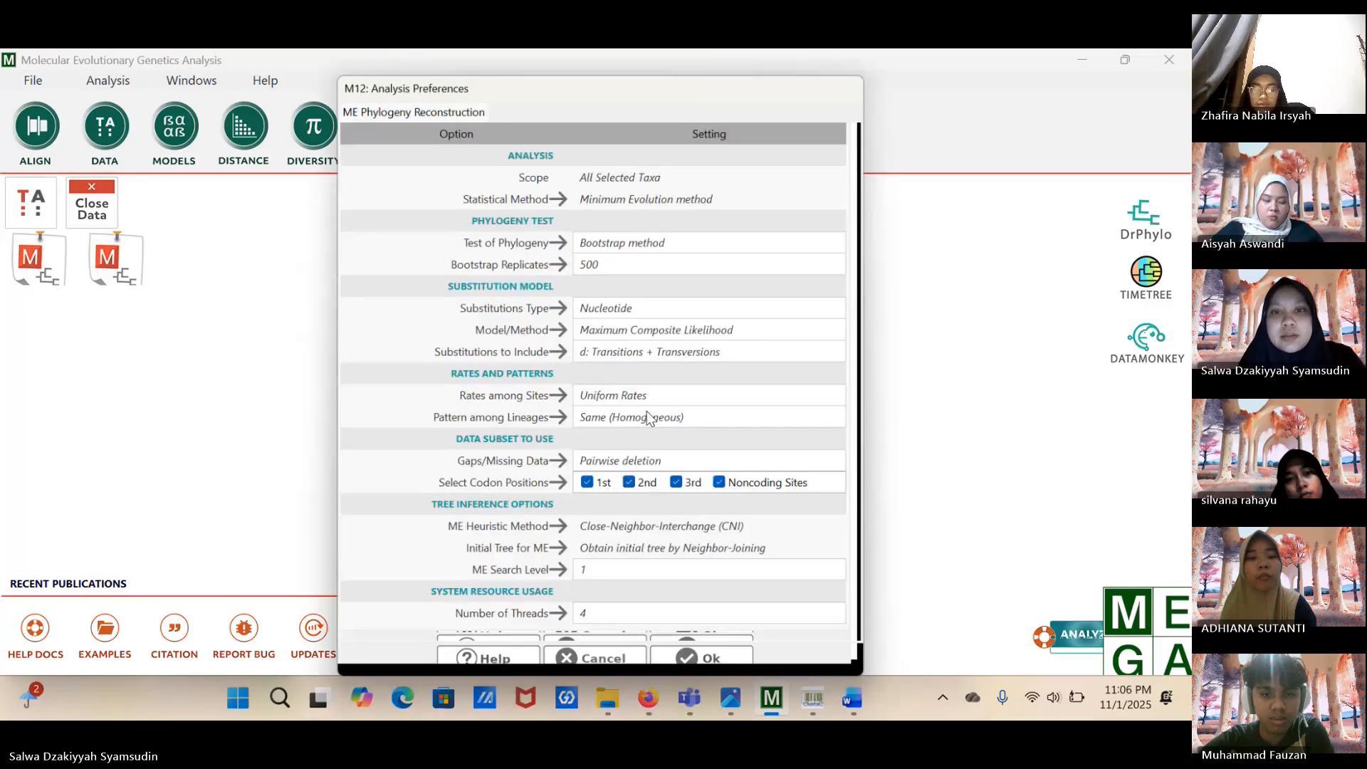
click(683, 669)
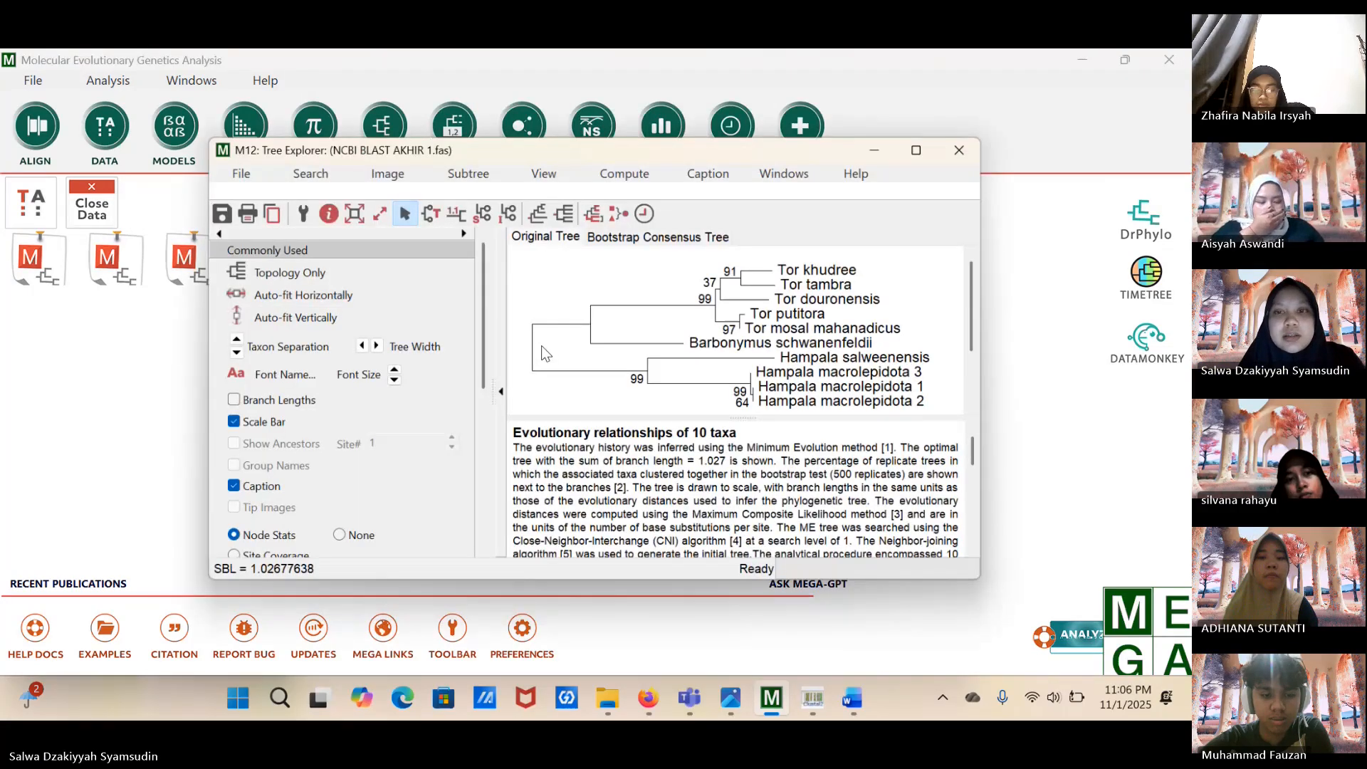
click(916, 150)
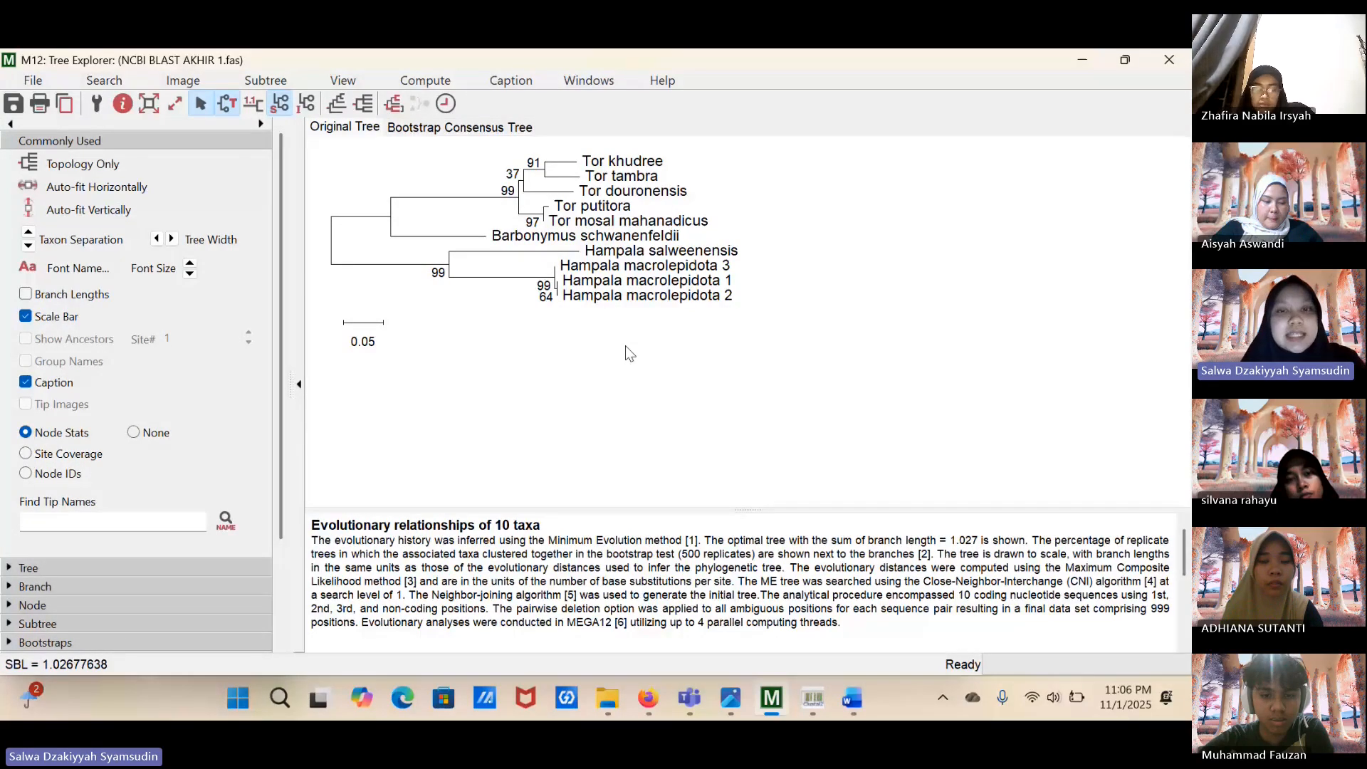
click(1170, 60)
Construct a Maximum Parsimony tree from the active data with the preset bootstrap settings, and view it enlarged.
click(383, 135)
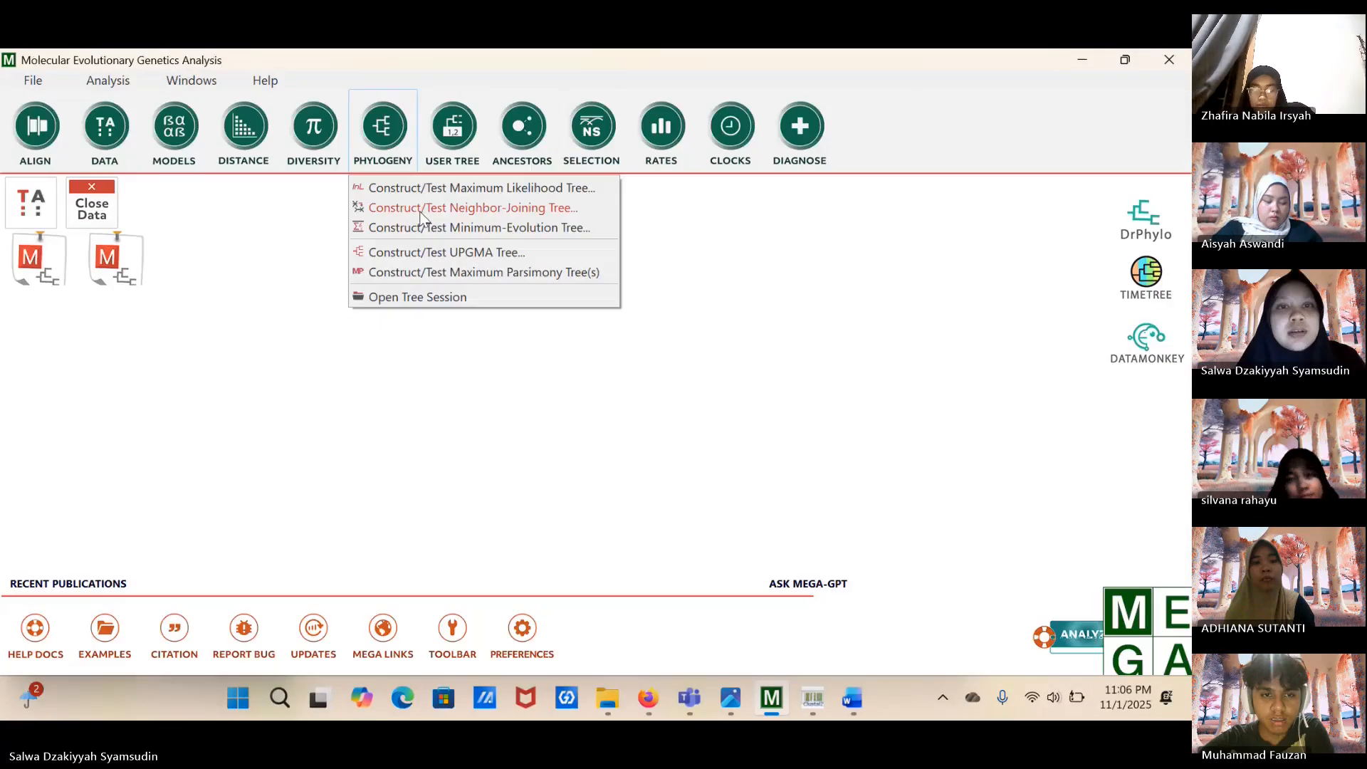
click(559, 272)
click(690, 412)
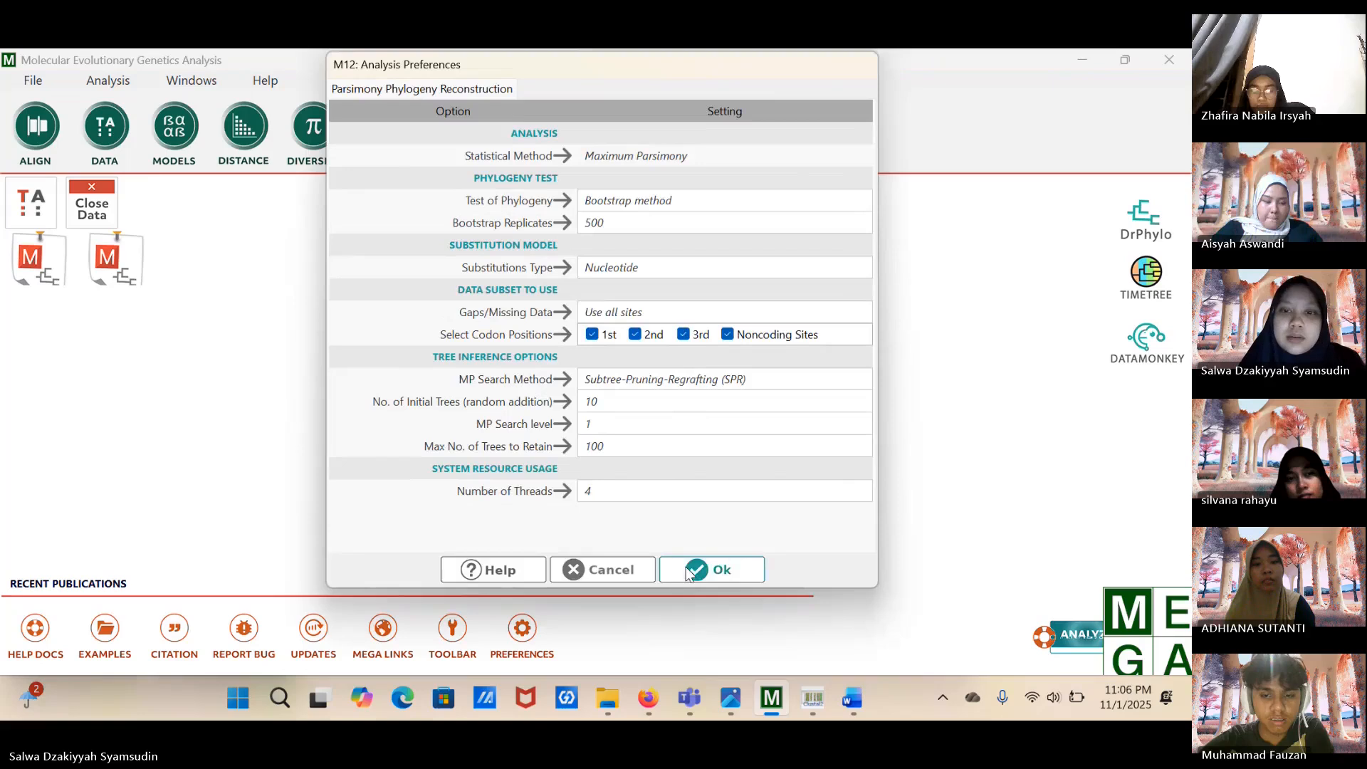
click(685, 567)
click(686, 413)
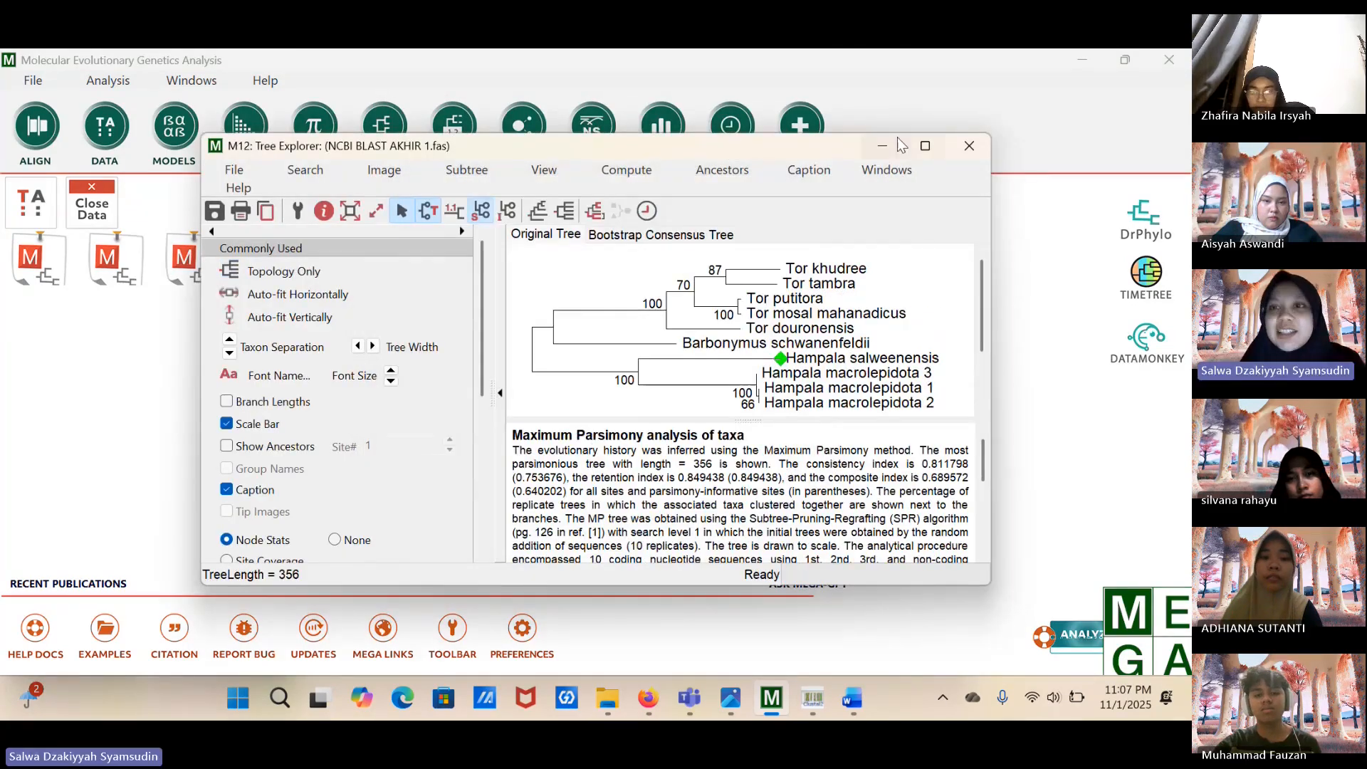
click(925, 145)
click(680, 302)
click(780, 265)
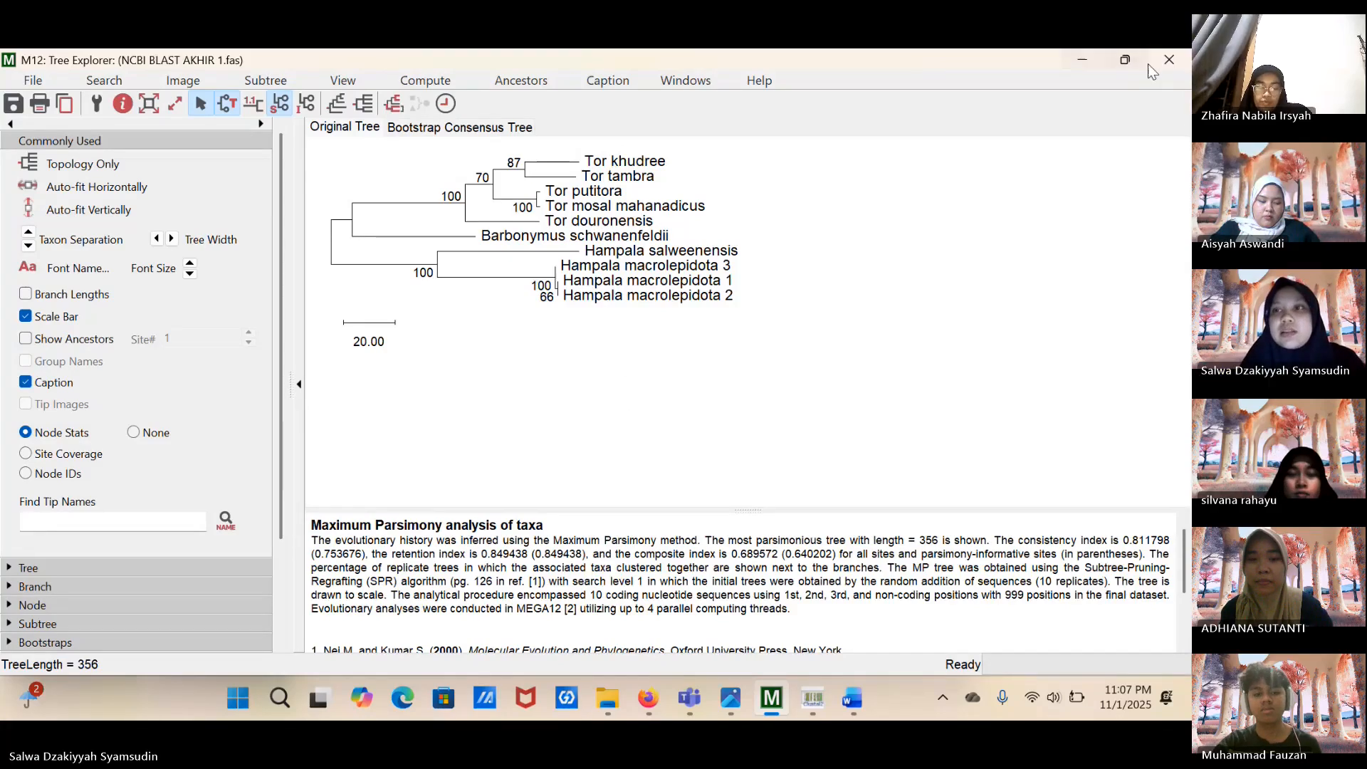
click(1075, 62)
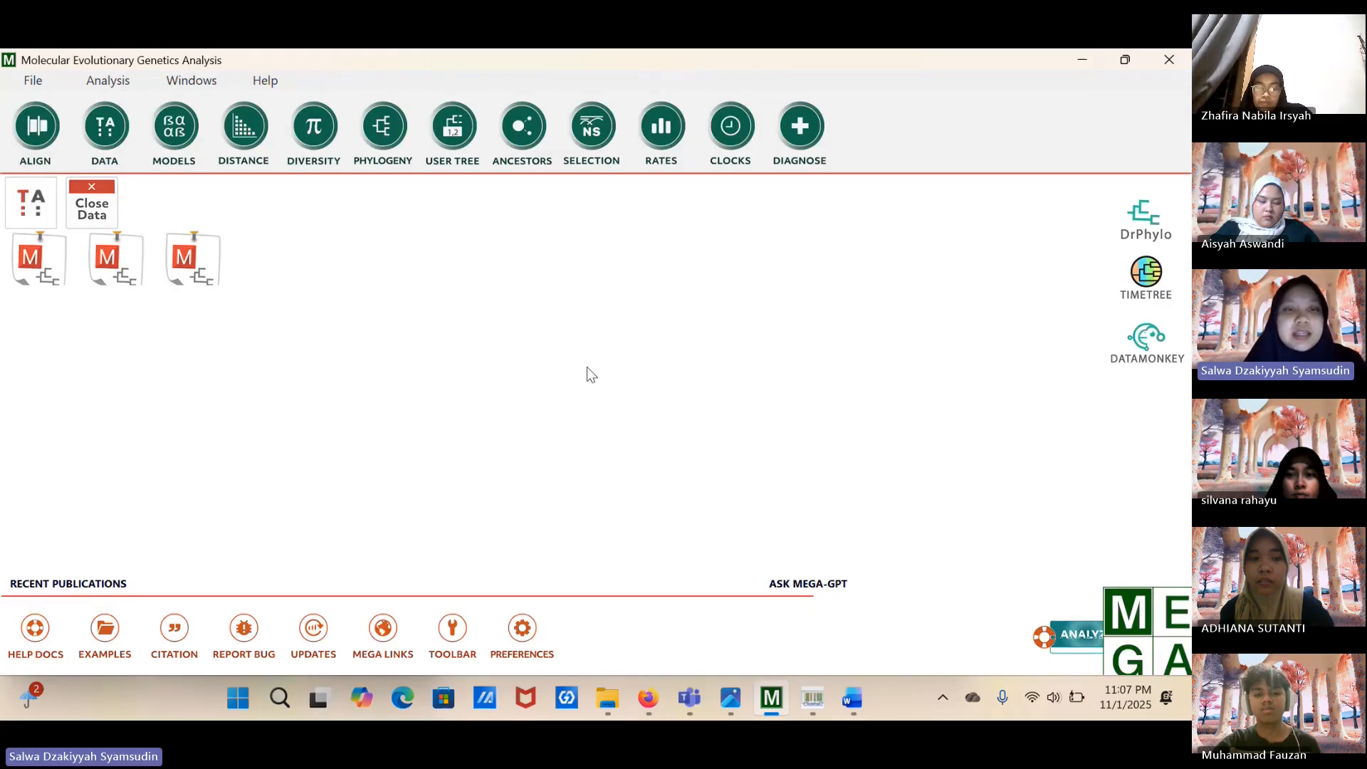